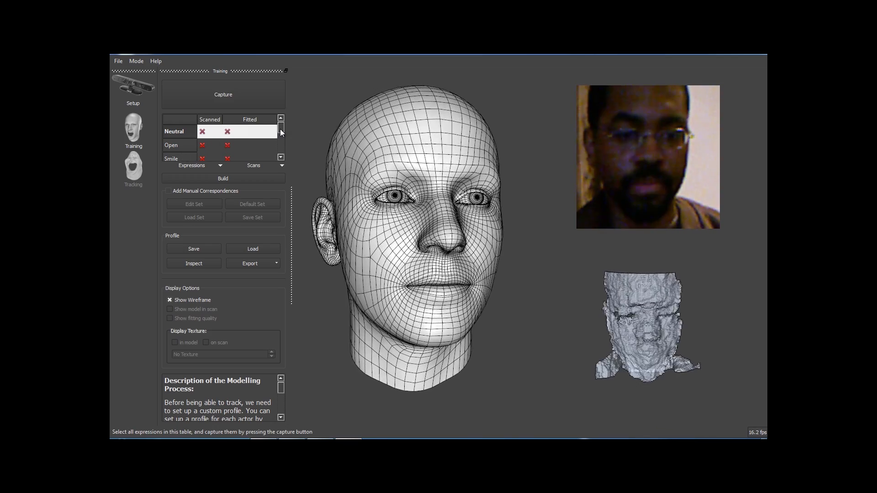
pyautogui.moveTo(283, 128); pyautogui.dragTo(286, 151)
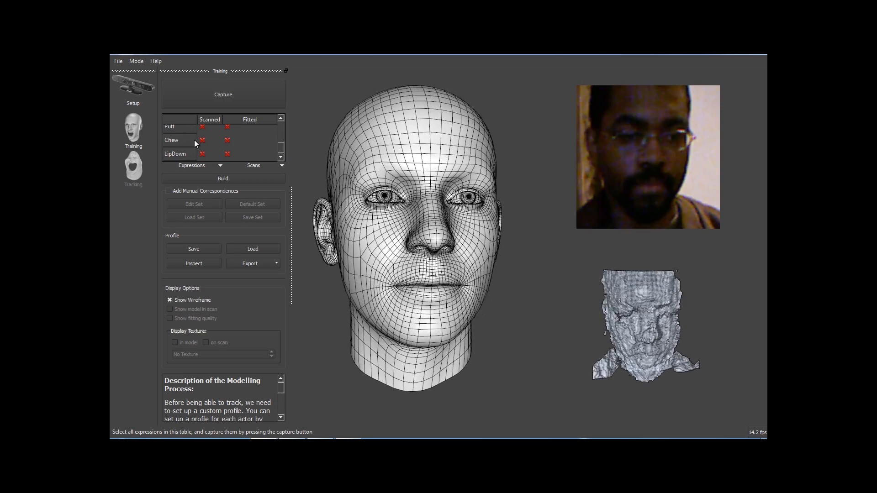
pyautogui.moveTo(282, 148); pyautogui.dragTo(282, 127)
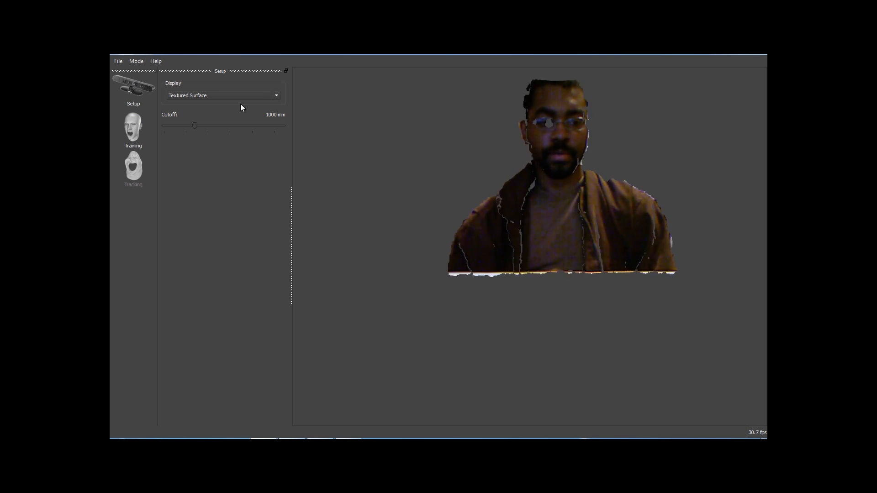
# Step: Preview the sensor feed as Depthmap and as a rotated Point Cloud, and set the display to Surface in Video
pyautogui.click(219, 96)
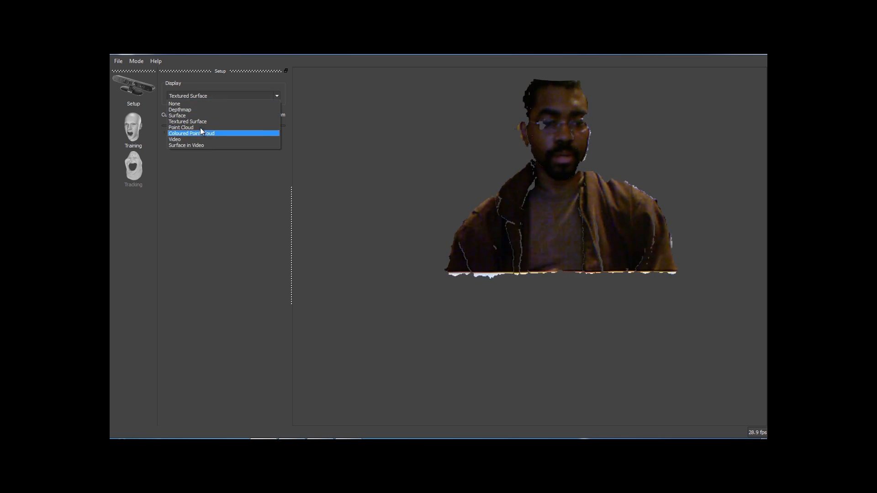
pyautogui.click(180, 109)
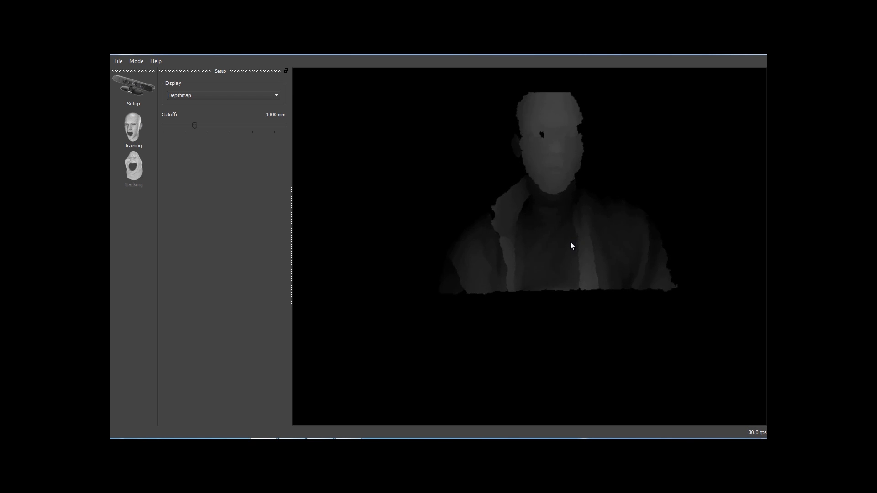
pyautogui.click(192, 96)
pyautogui.click(185, 128)
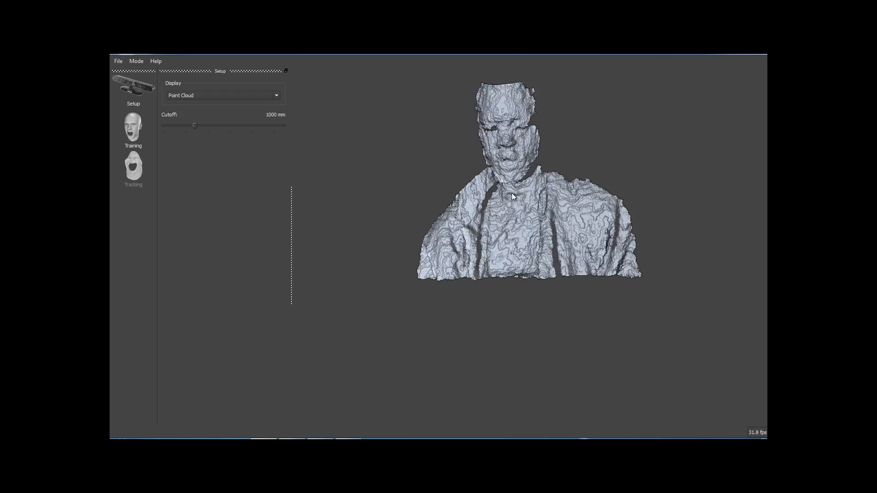
pyautogui.moveTo(652, 190); pyautogui.dragTo(525, 210)
pyautogui.click(250, 93)
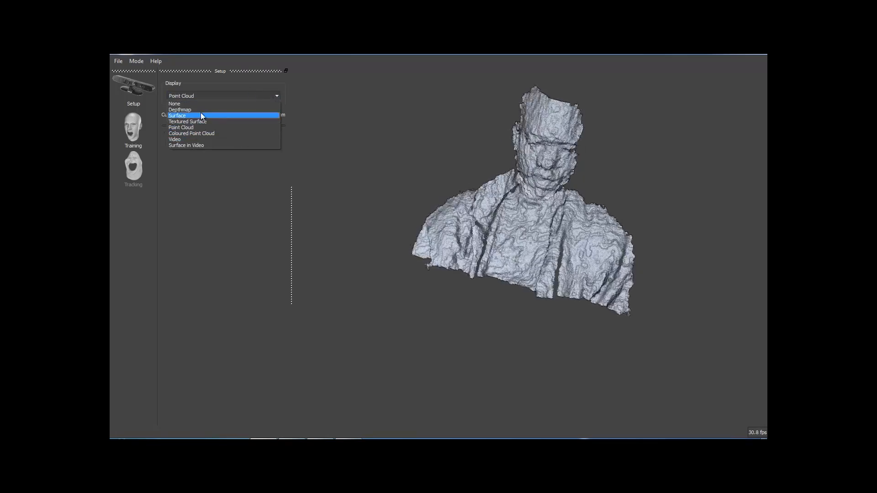
pyautogui.click(192, 145)
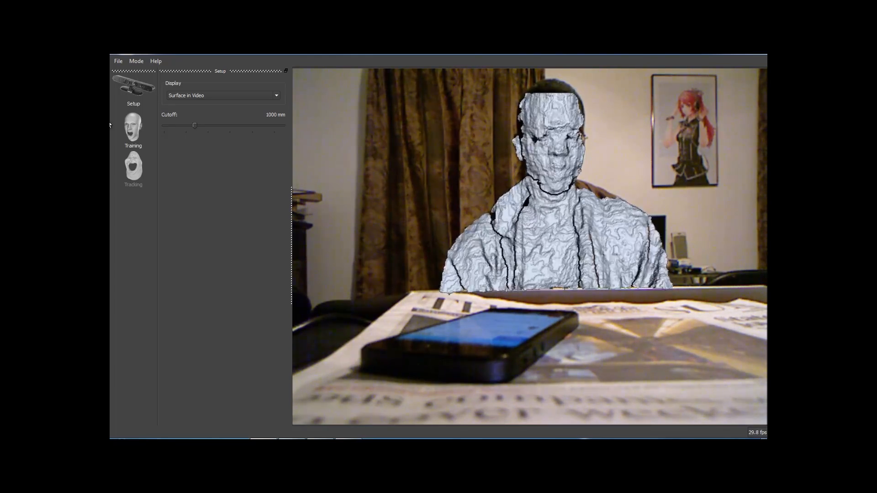
# Step: Switch to Training mode and capture a scan of the Neutral expression
pyautogui.click(130, 125)
pyautogui.click(200, 131)
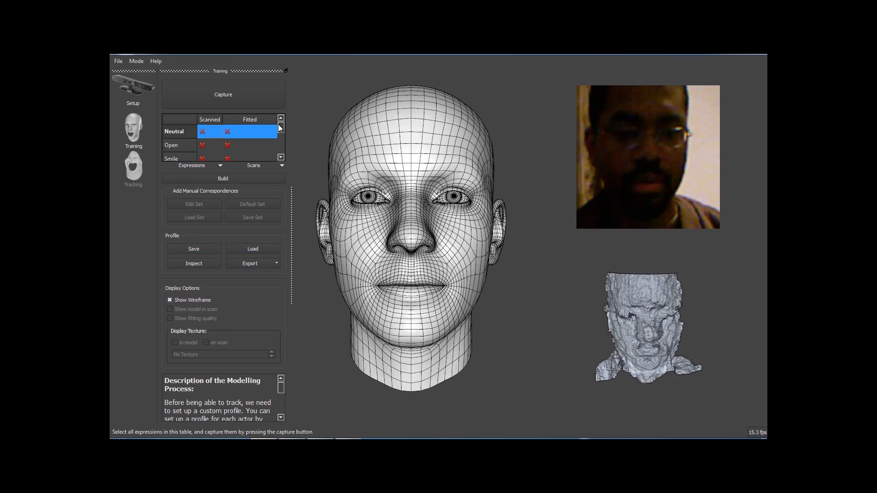
pyautogui.scroll(-1, 277, 144)
pyautogui.moveTo(277, 142)
pyautogui.mouseDown()
pyautogui.moveTo(276, 158)
pyautogui.moveTo(284, 130)
pyautogui.moveTo(280, 150)
pyautogui.moveTo(282, 114)
pyautogui.moveTo(277, 155)
pyautogui.moveTo(276, 94)
pyautogui.moveTo(269, 152)
pyautogui.moveTo(280, 117)
pyautogui.moveTo(276, 144)
pyautogui.moveTo(279, 124)
pyautogui.moveTo(281, 139)
pyautogui.moveTo(280, 125)
pyautogui.moveTo(272, 155)
pyautogui.moveTo(275, 125)
pyautogui.mouseUp()
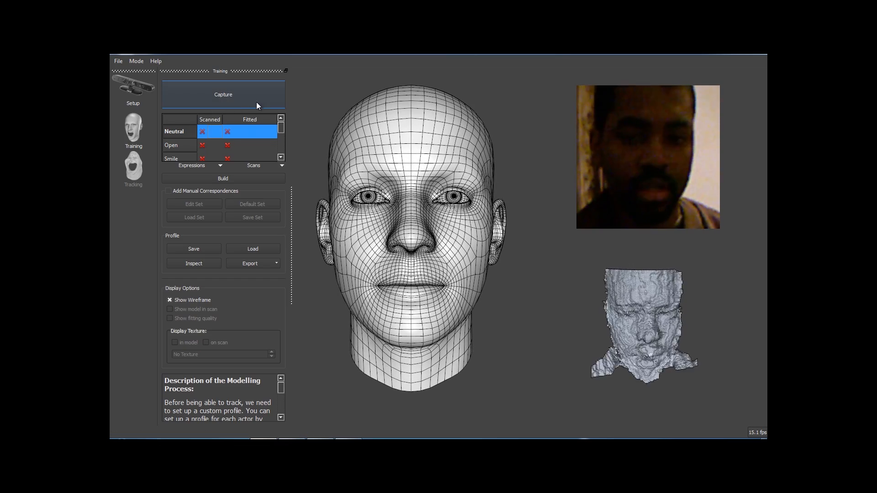
pyautogui.click(219, 96)
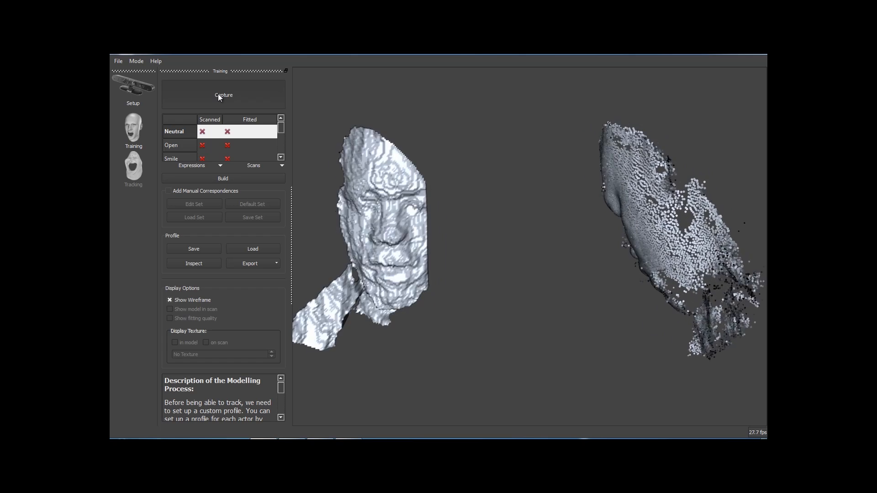
pyautogui.click(218, 95)
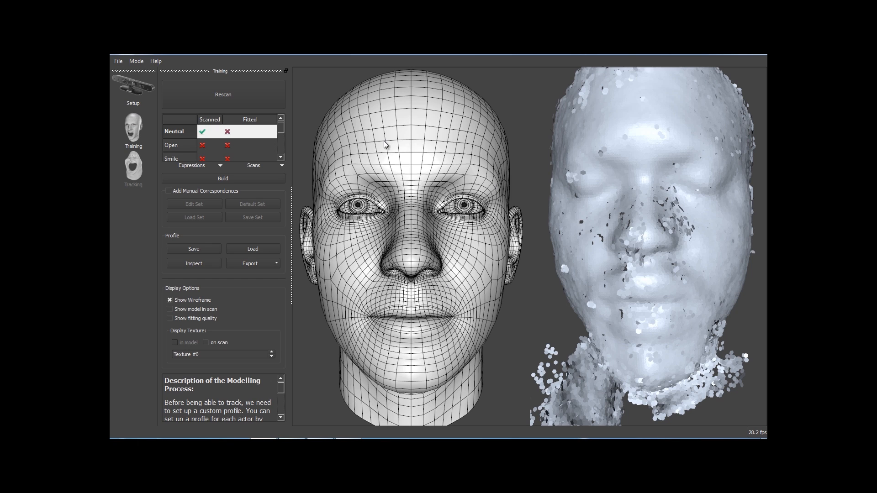
# Step: Rescan the Neutral expression and select the Open expression
pyautogui.click(244, 96)
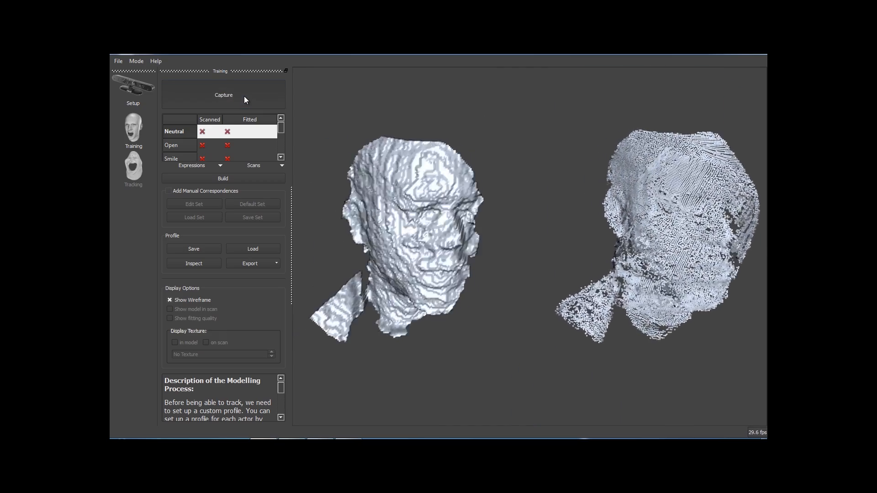
pyautogui.click(243, 96)
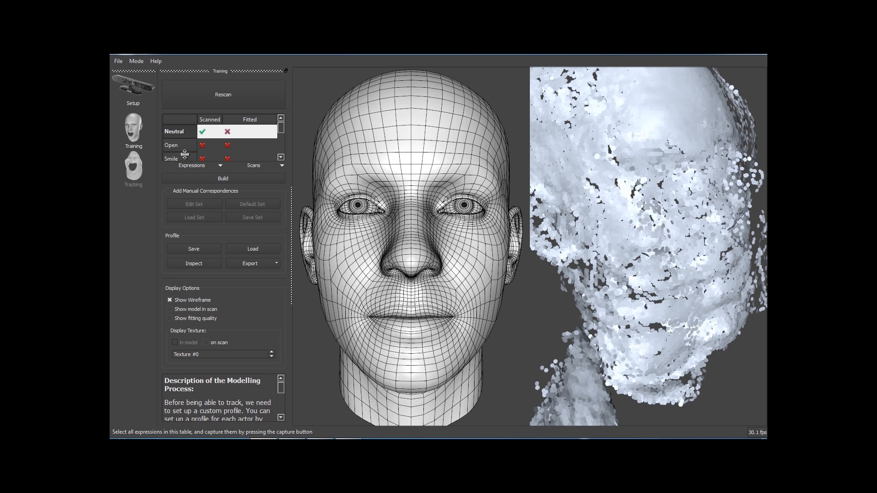
pyautogui.click(203, 146)
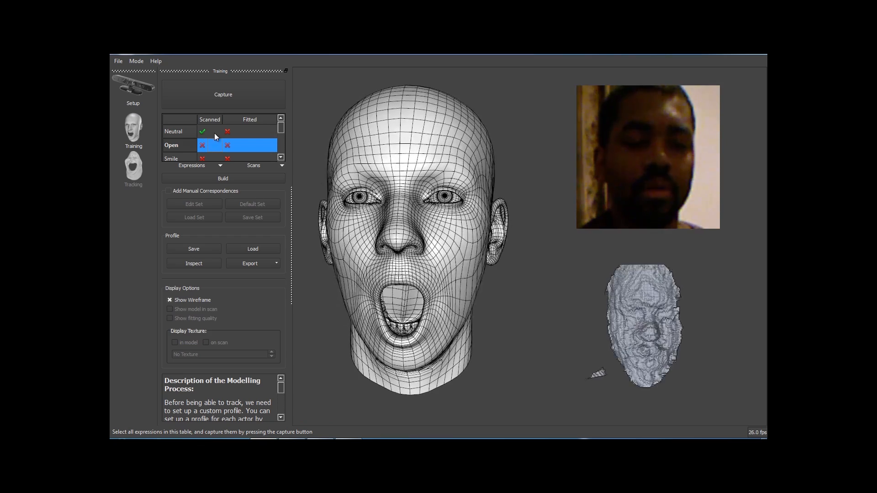
# Step: Return to the Neutral expression and redo its scan
pyautogui.click(201, 136)
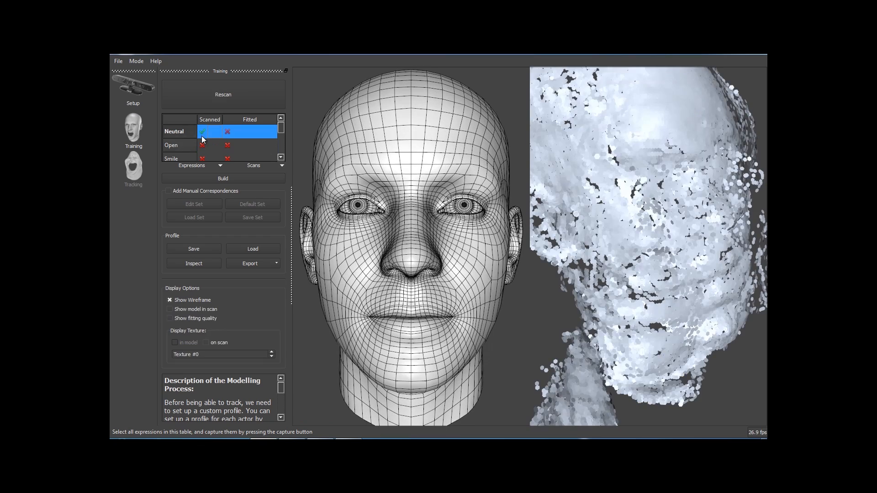
pyautogui.click(213, 96)
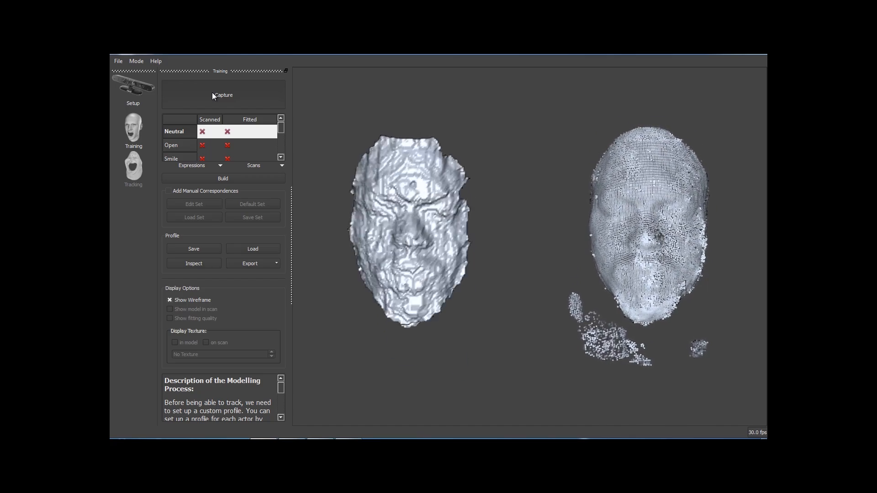
pyautogui.click(214, 96)
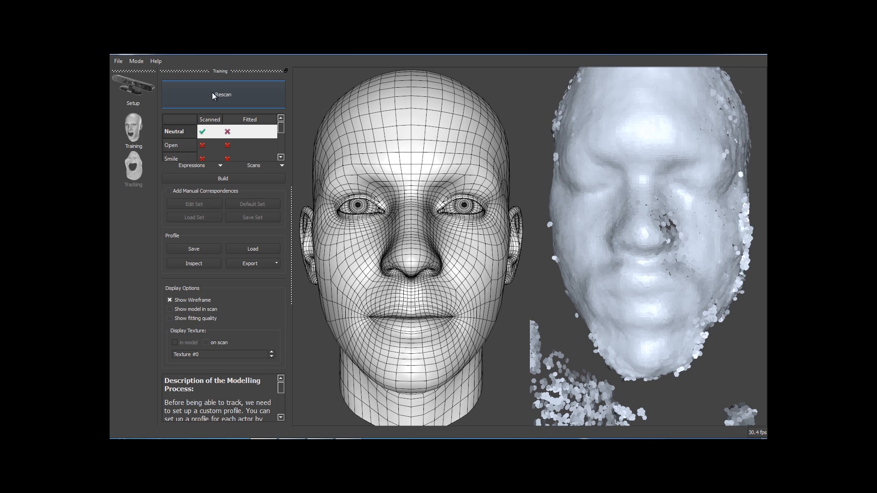
# Step: Select the Open expression and capture its scan with the mouth wide open
pyautogui.click(200, 148)
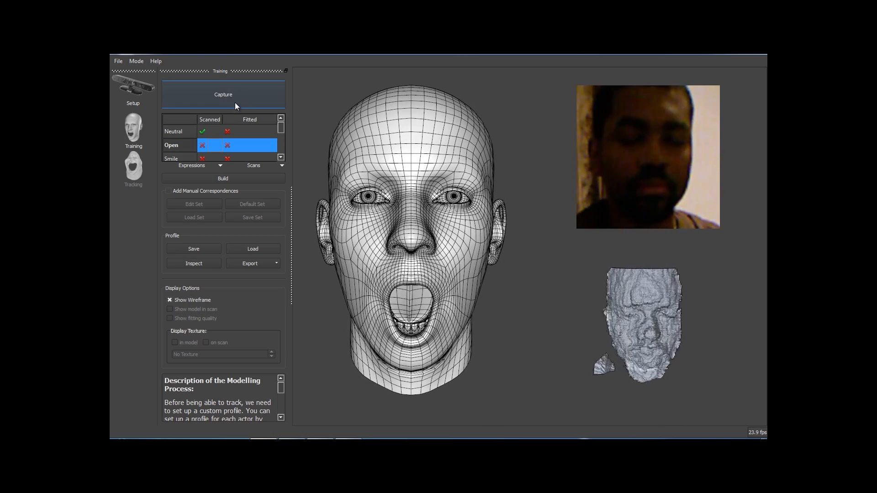
pyautogui.click(235, 103)
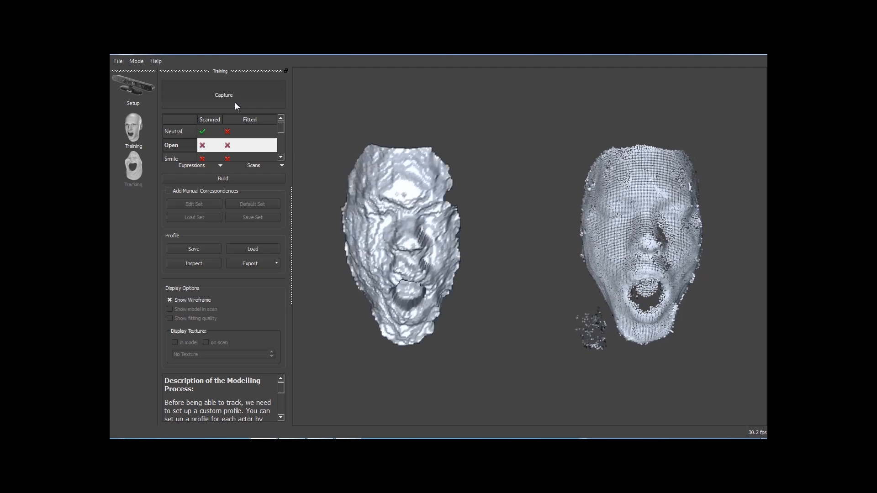
pyautogui.click(234, 103)
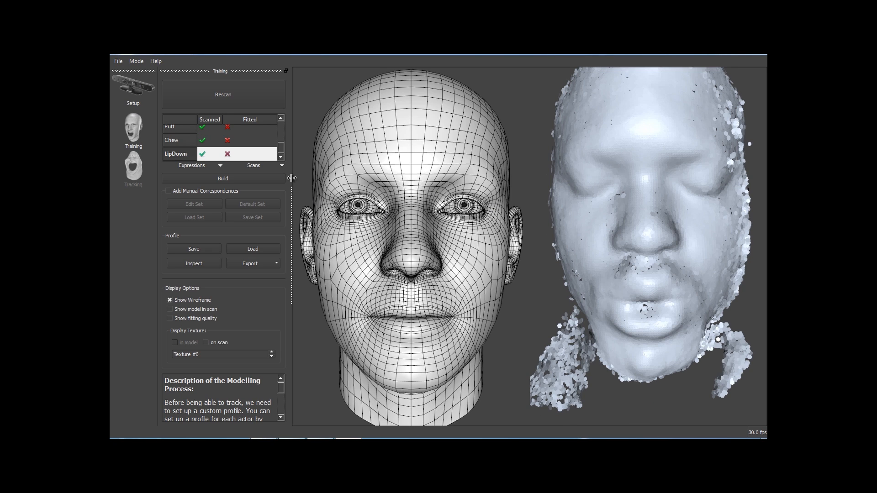
# Step: Review the captured scans in the list of training expressions
pyautogui.moveTo(282, 147)
pyautogui.mouseDown()
pyautogui.moveTo(282, 124)
pyautogui.moveTo(281, 144)
pyautogui.mouseUp()
pyautogui.press('Up')
pyautogui.press('Up')
pyautogui.click(202, 146)
pyautogui.moveTo(282, 144)
pyautogui.mouseDown()
pyautogui.moveTo(282, 137)
pyautogui.moveTo(281, 148)
pyautogui.mouseUp()
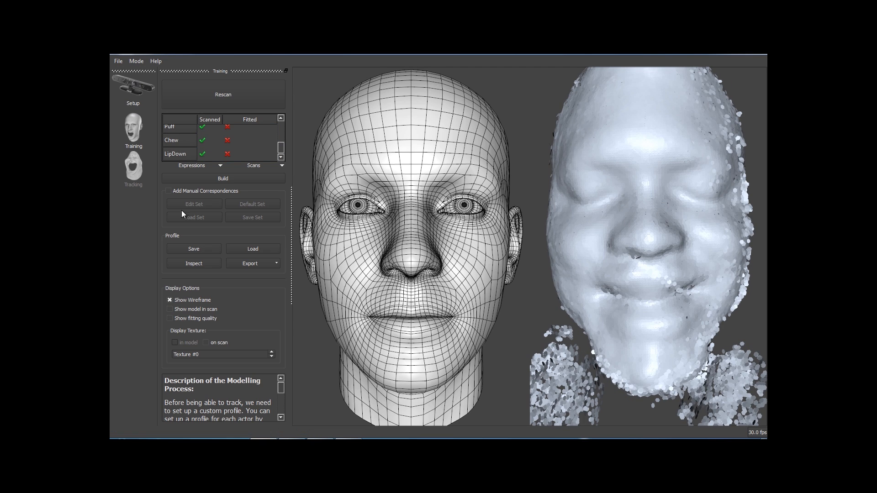
# Step: Build the actor's face model from the captured scans and accept the eye positions
pyautogui.click(226, 178)
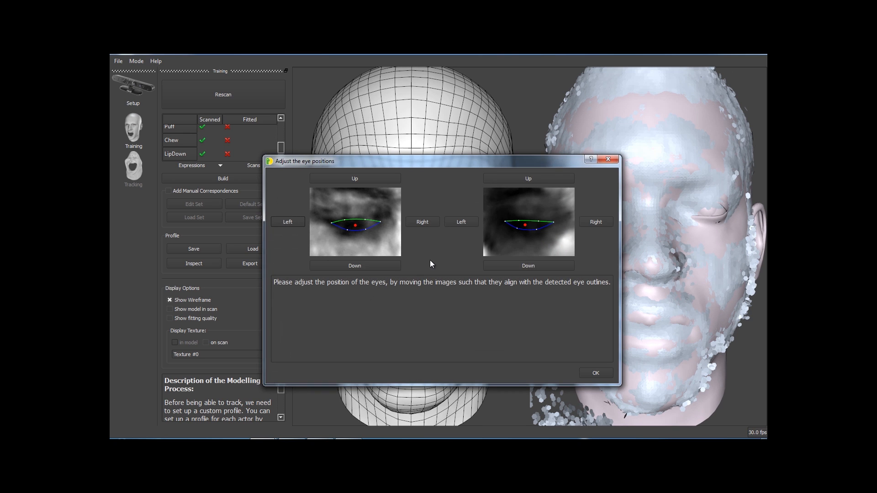
pyautogui.moveTo(358, 165); pyautogui.dragTo(351, 150)
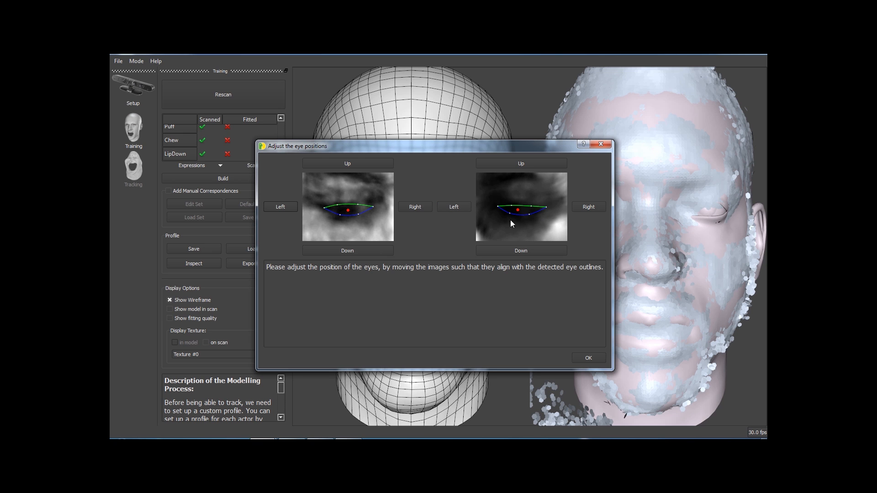
pyautogui.click(579, 358)
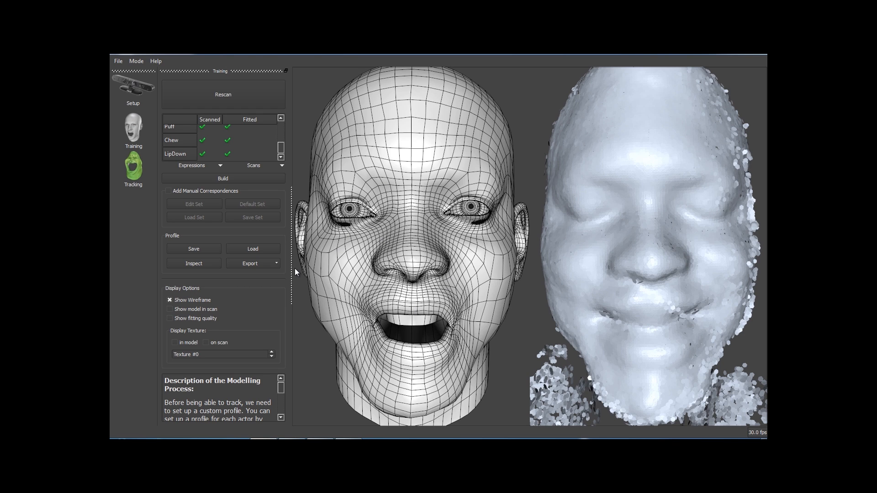
# Step: Save the tracking profile as eldiren_actor_profile in the admin user's Documents folder
pyautogui.click(198, 248)
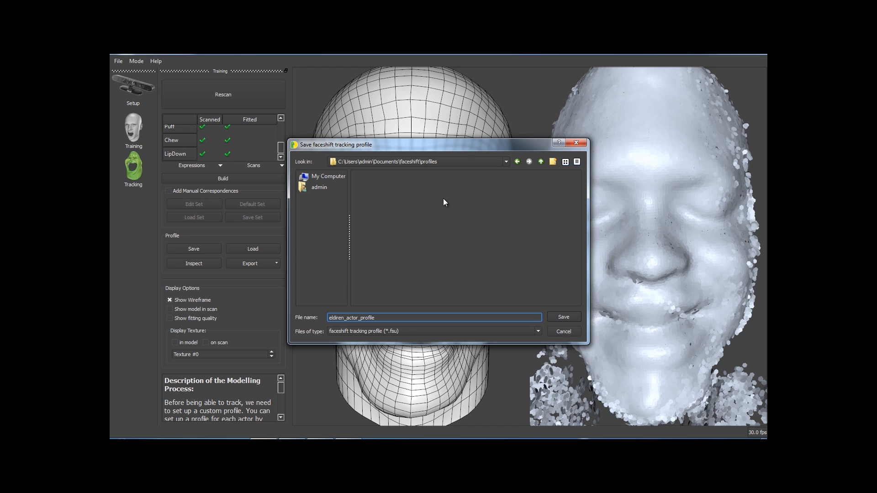
pyautogui.click(316, 190)
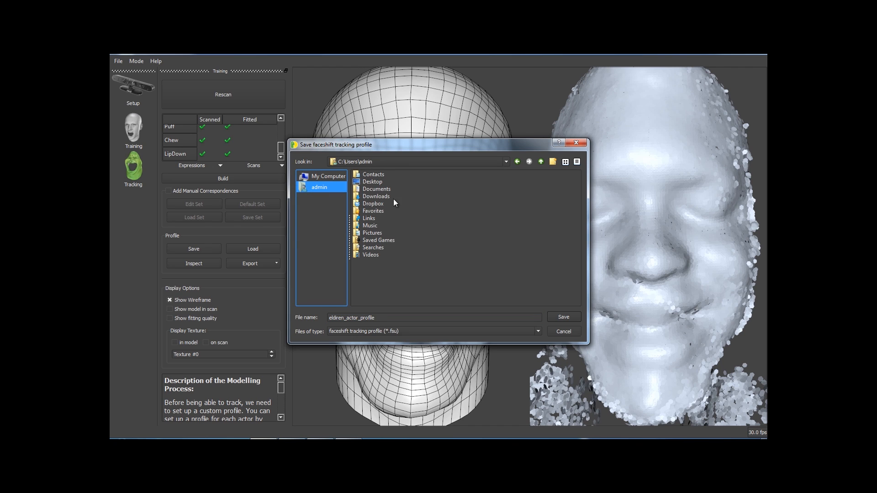
pyautogui.doubleClick(379, 189)
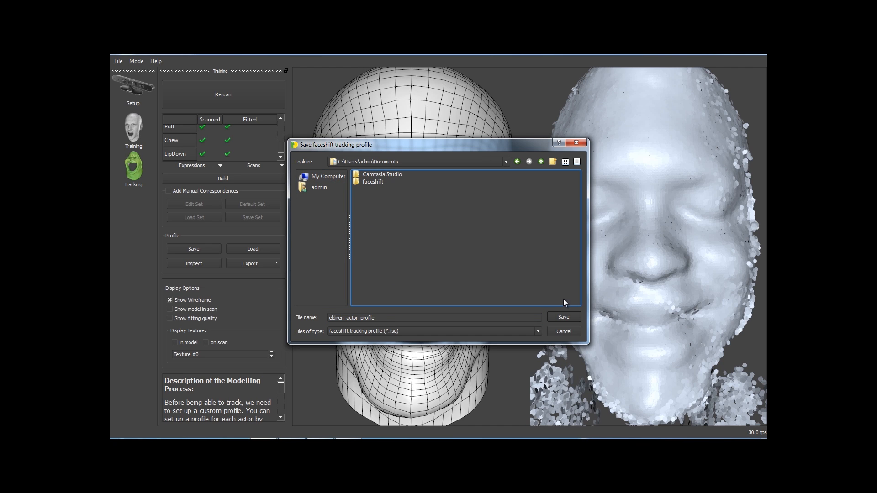
pyautogui.click(563, 316)
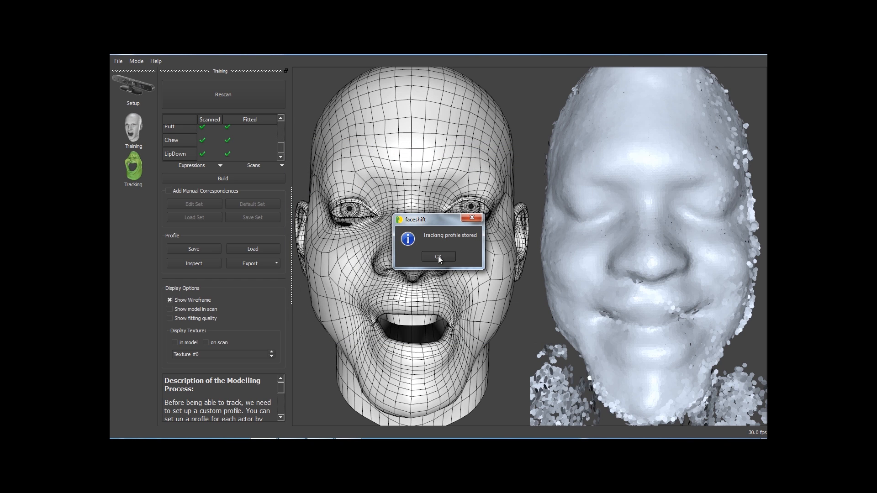
pyautogui.click(444, 257)
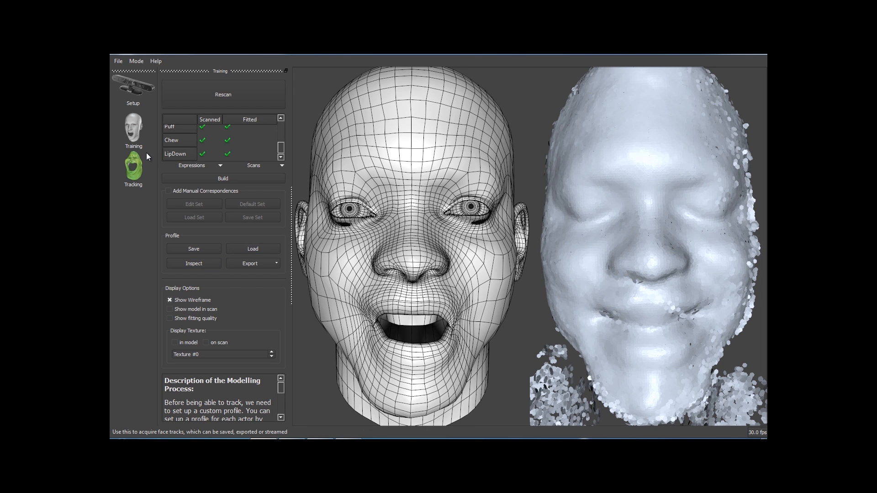
# Step: Switch to Tracking mode and record a short facial performance
pyautogui.click(131, 167)
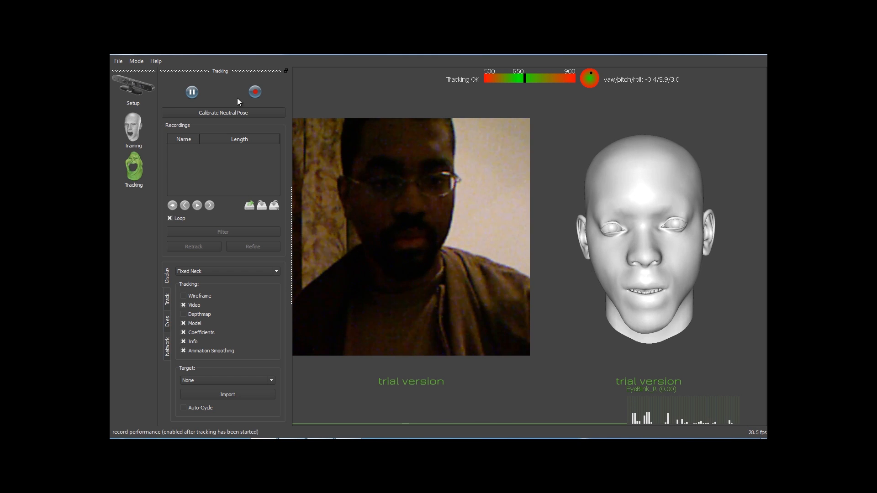
pyautogui.click(255, 92)
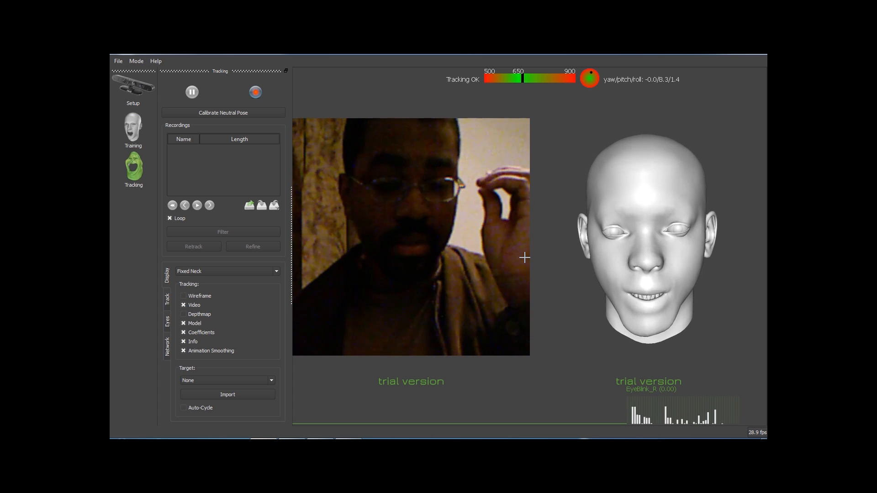
pyautogui.click(256, 92)
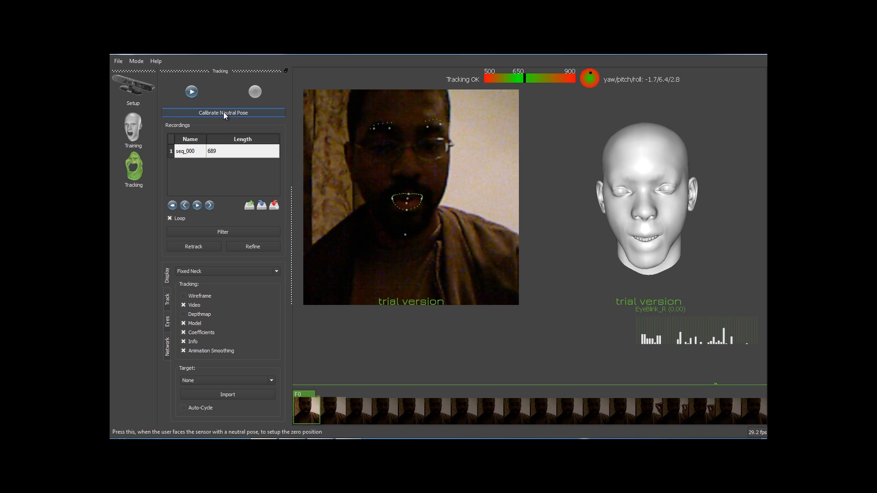
# Step: Select the recorded sequence and examine the available export formats without exporting
pyautogui.click(215, 152)
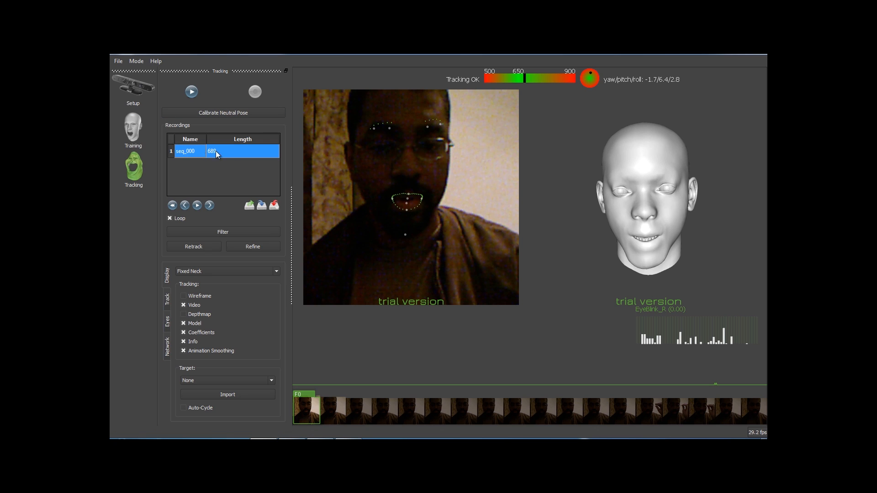
pyautogui.click(274, 206)
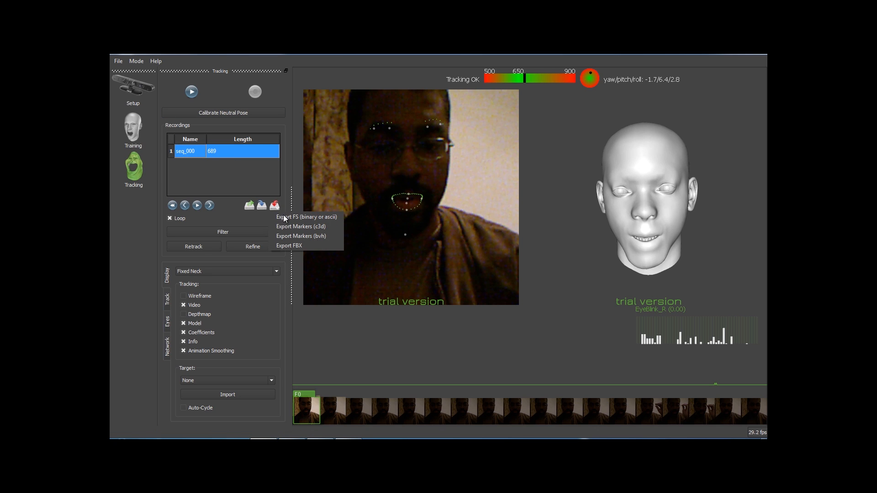
pyautogui.click(246, 217)
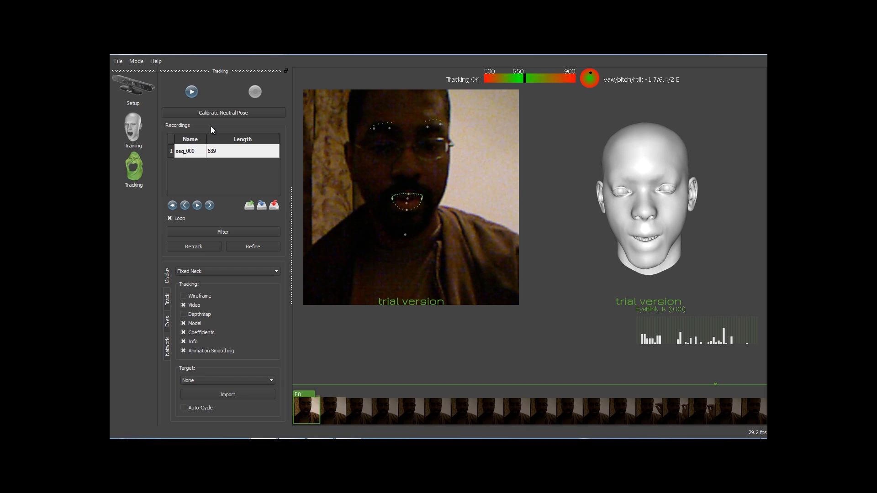
# Step: Delete the recorded performance seq_000 from the recordings list
pyautogui.click(213, 153)
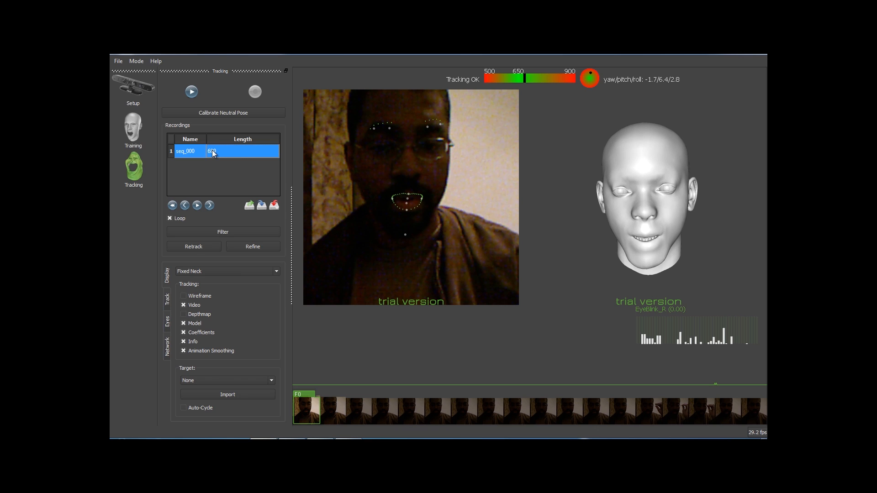
pyautogui.rightClick(212, 153)
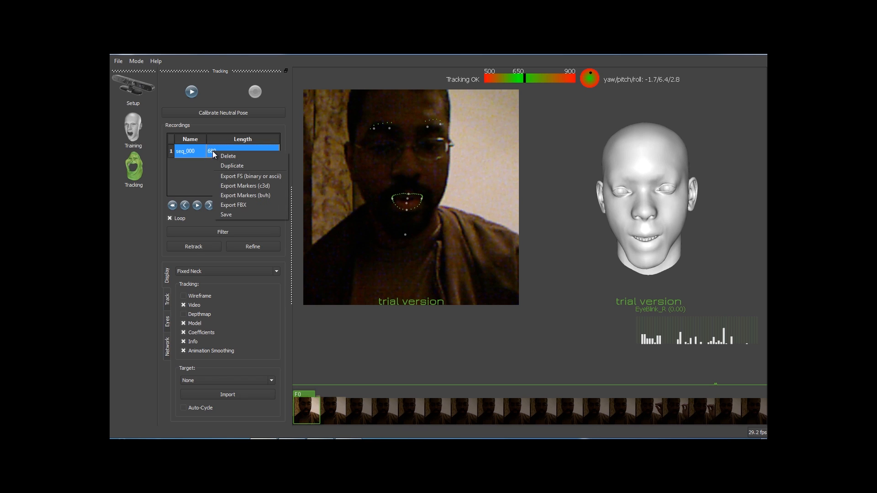
pyautogui.click(228, 156)
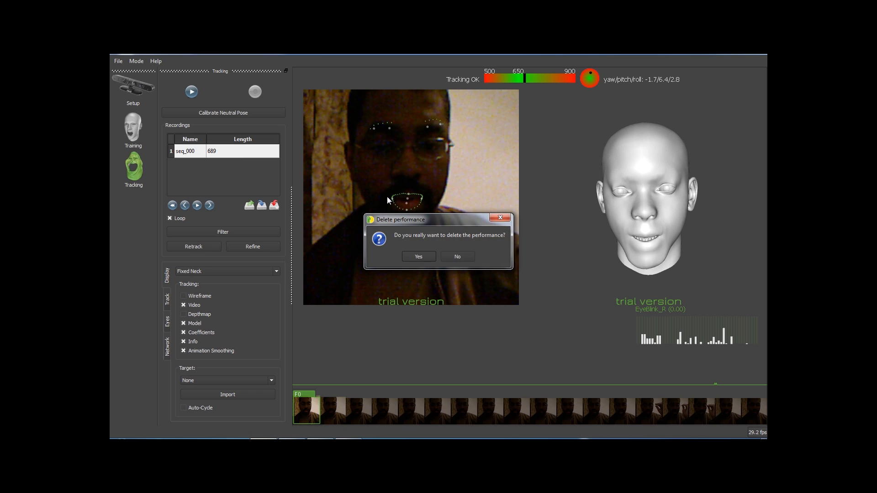
pyautogui.click(418, 256)
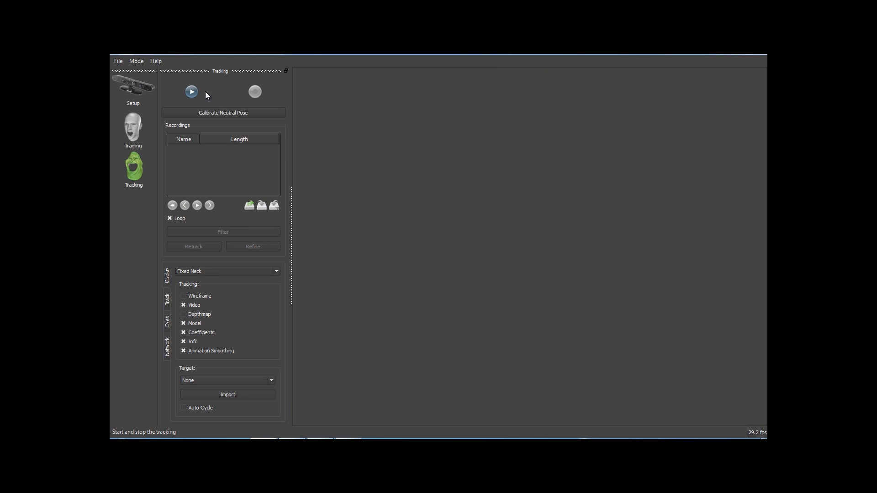
# Step: Restart live tracking and record a new facial performance
pyautogui.click(191, 92)
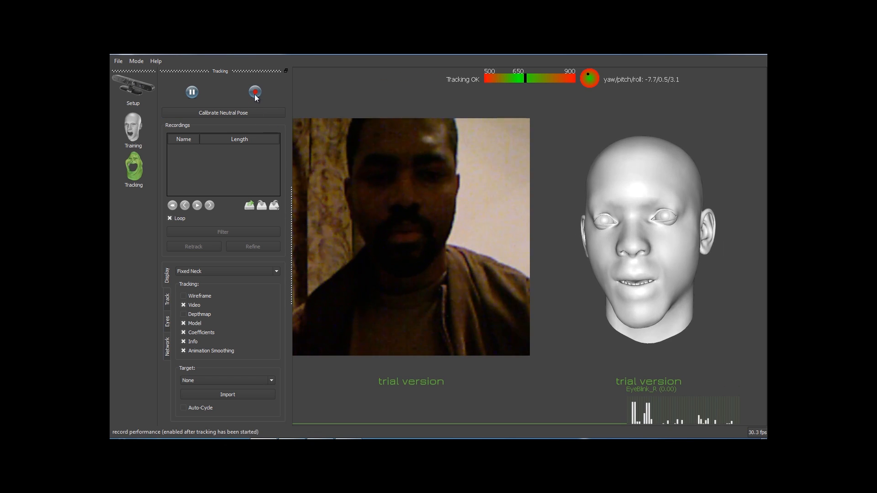
pyautogui.click(255, 93)
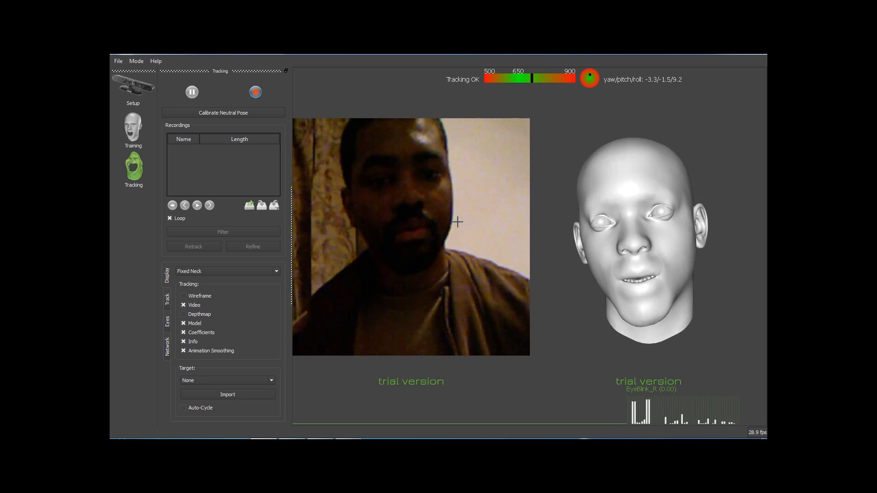
pyautogui.click(255, 93)
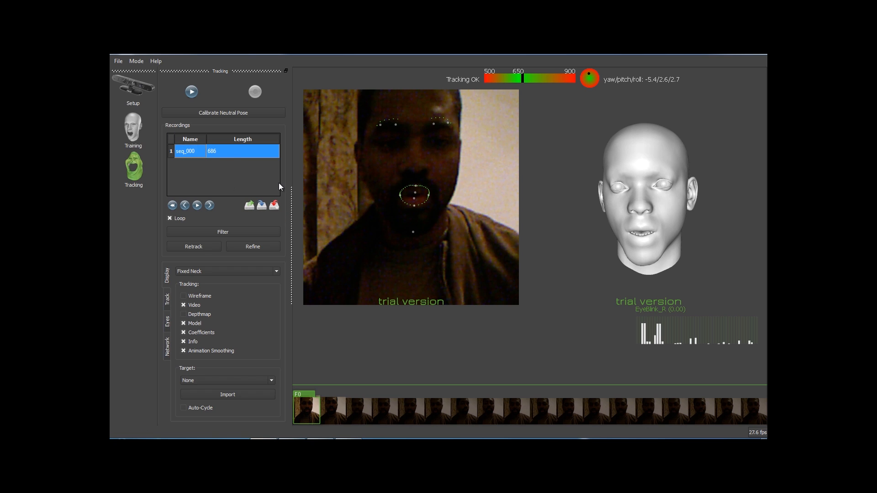
# Step: Export the new recording's markers in c3d format to the admin user's Documents folder as faceshift_test_take1
pyautogui.click(274, 206)
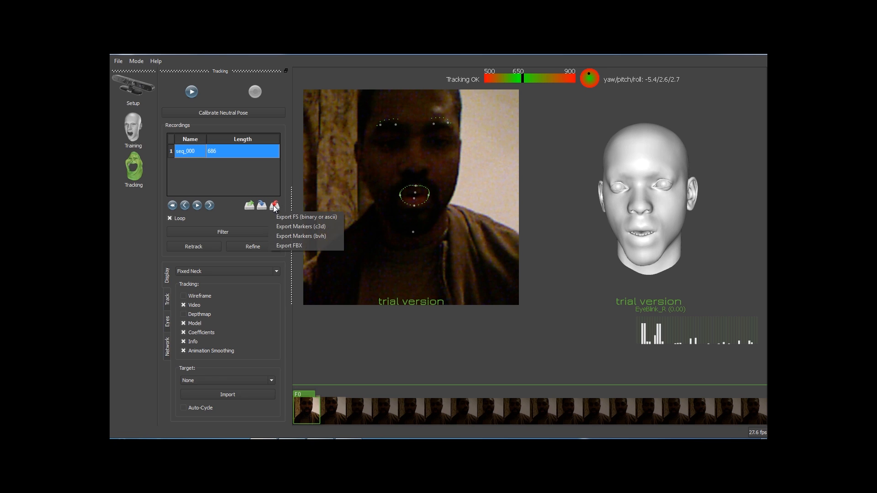
pyautogui.click(304, 227)
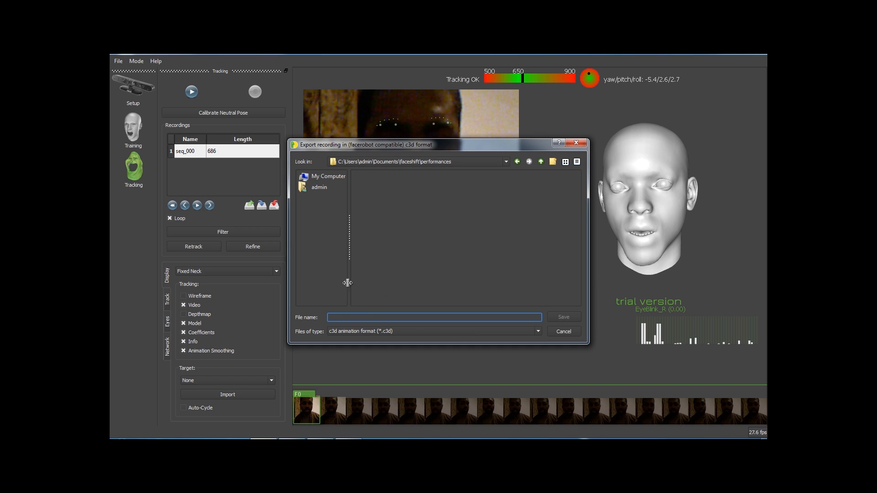
pyautogui.click(306, 188)
pyautogui.doubleClick(370, 189)
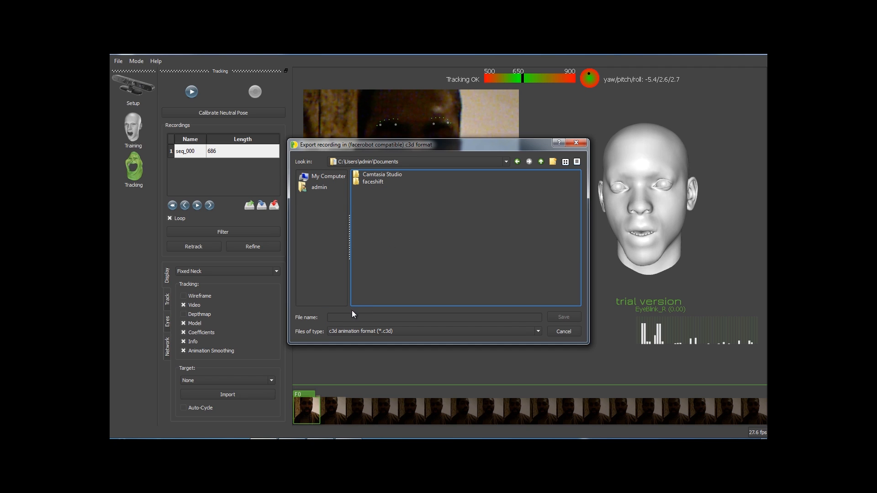
pyautogui.click(466, 317)
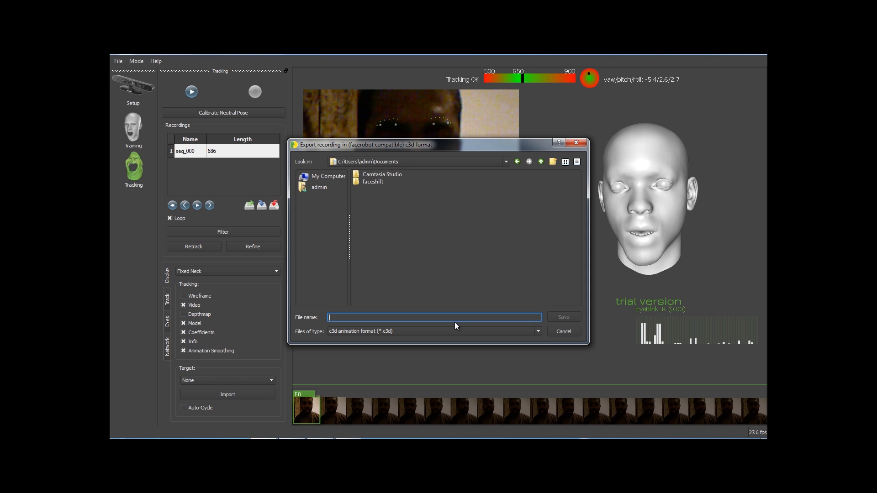
pyautogui.write('face')
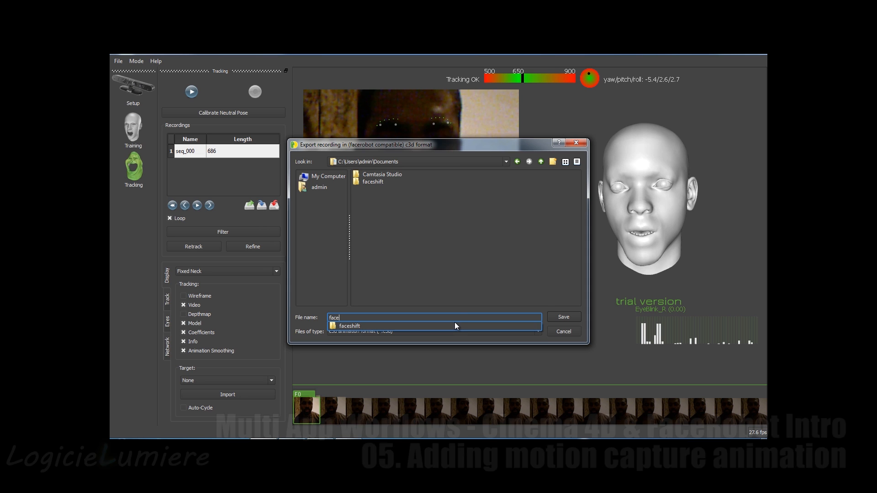
pyautogui.write('sh')
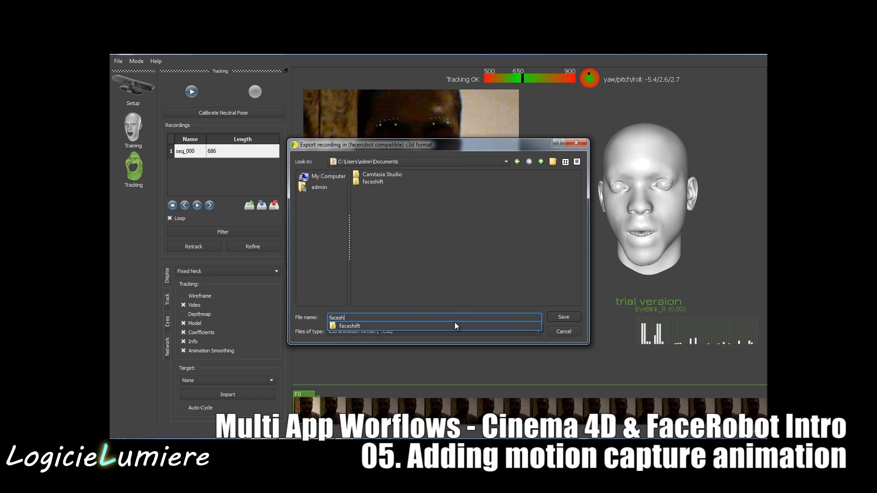
pyautogui.write('ift_test_take1')
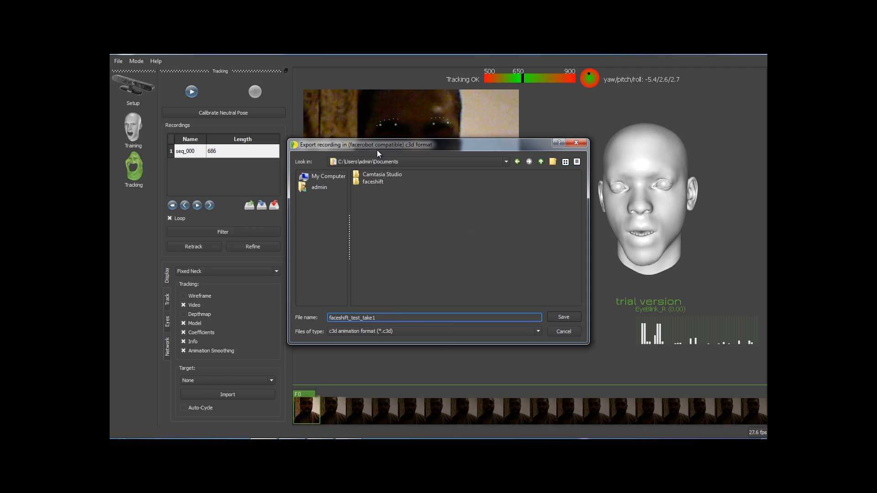
pyautogui.click(569, 319)
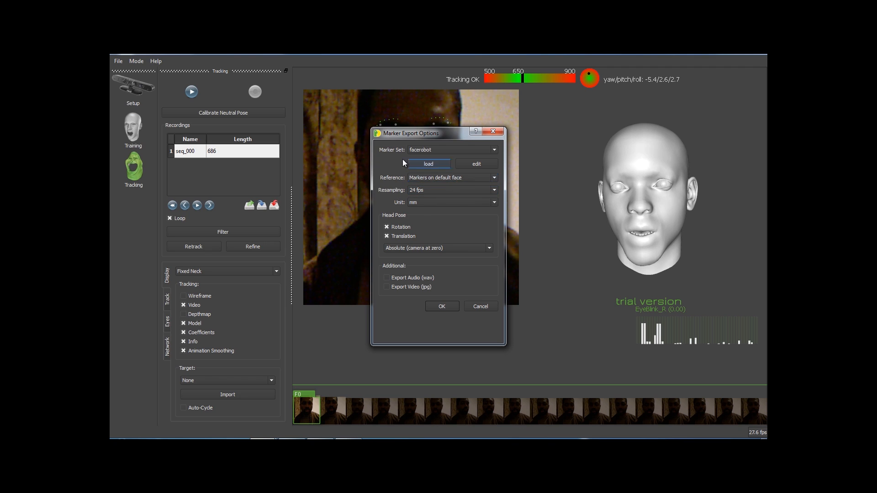
# Step: Complete the marker export with the facerobot marker set, default-face reference, 30 fps resampling and audio (wav) export enabled
pyautogui.click(431, 190)
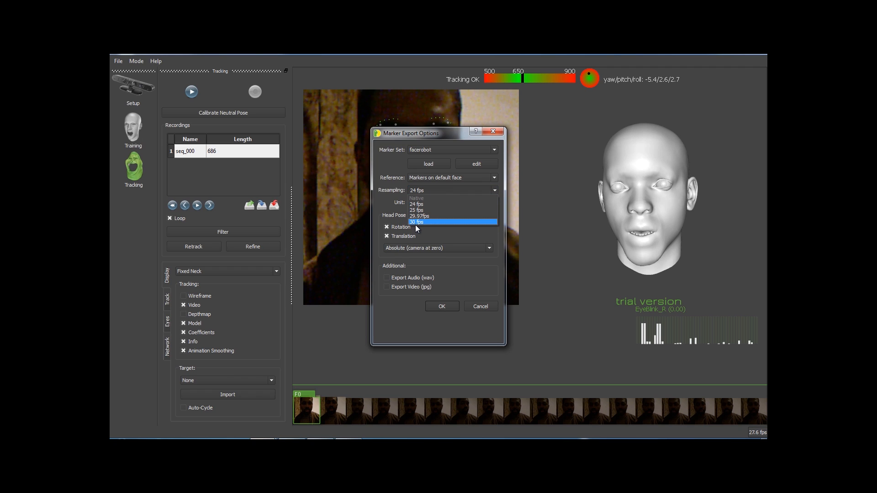
pyautogui.click(416, 222)
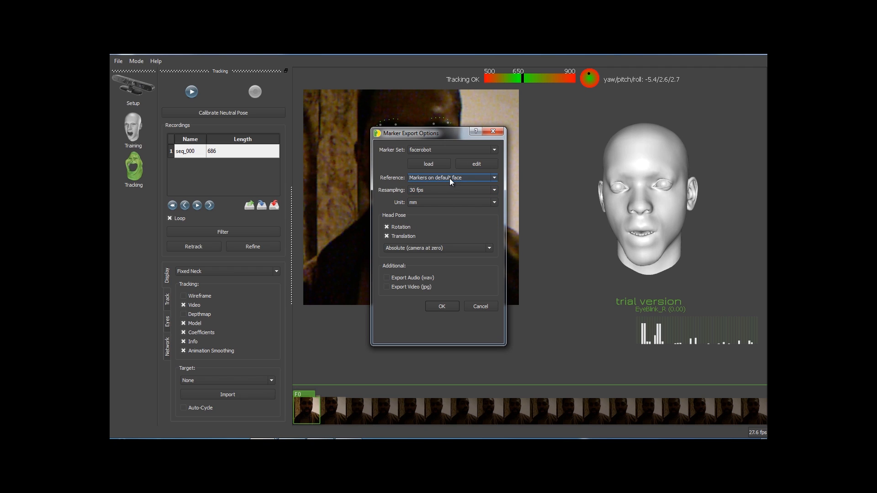
pyautogui.click(423, 178)
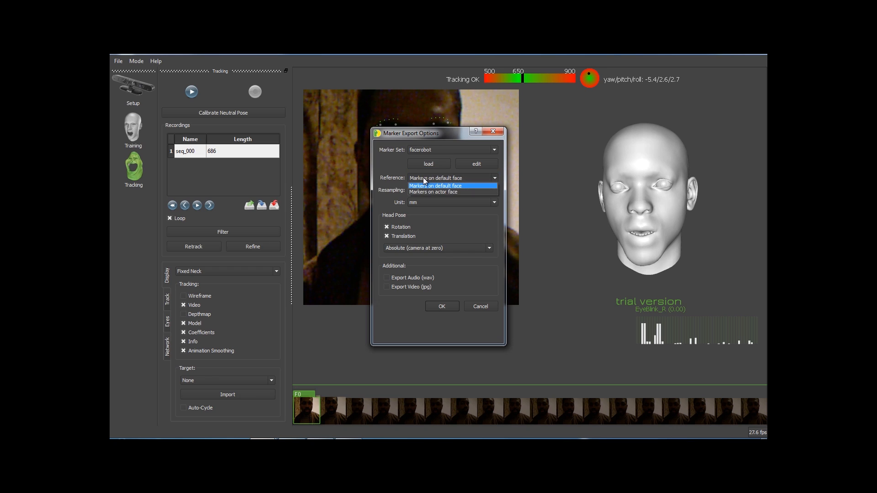
pyautogui.click(423, 178)
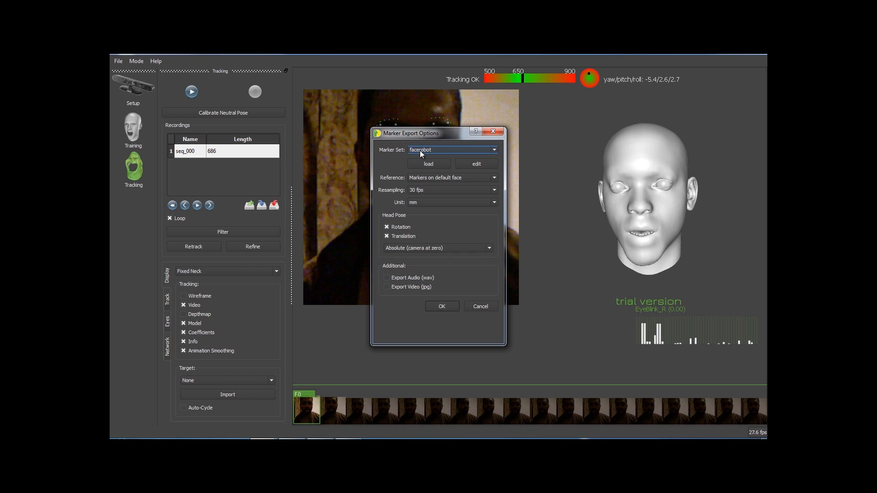
pyautogui.click(432, 149)
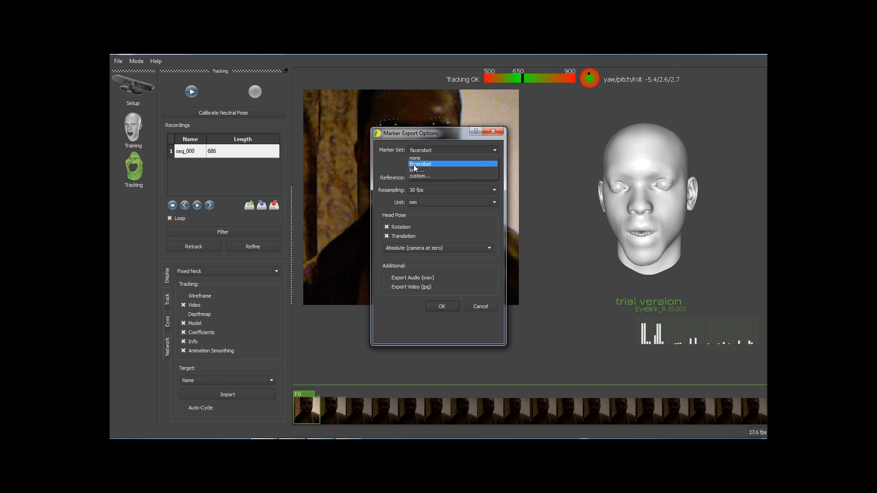
pyautogui.click(419, 163)
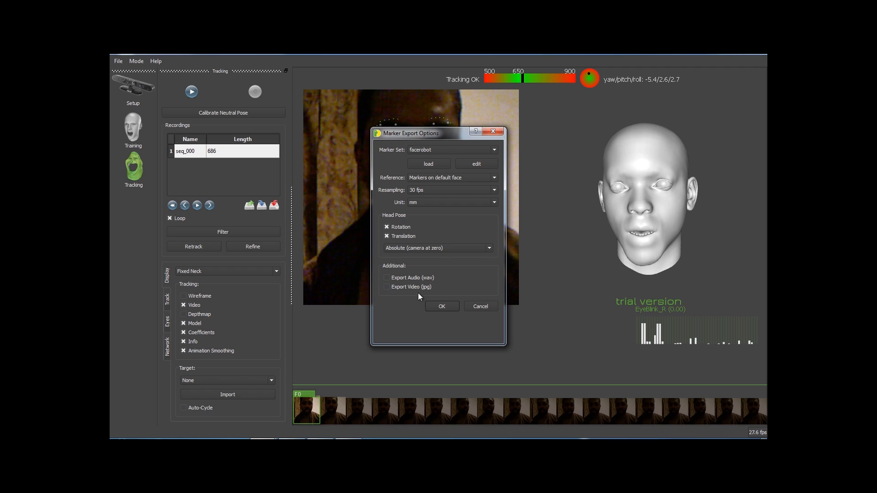
pyautogui.click(398, 277)
pyautogui.click(436, 305)
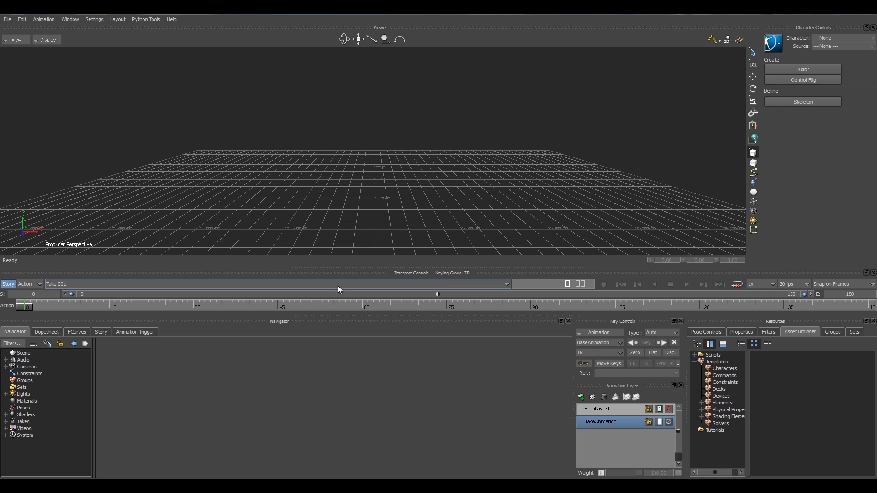
# Step: Switch to MotionBuilder and open brekelFaceCapture_17_01_2013_18_31_42.fbx from the facecap folder, importing Take 001 with the default open options
pyautogui.click(8, 19)
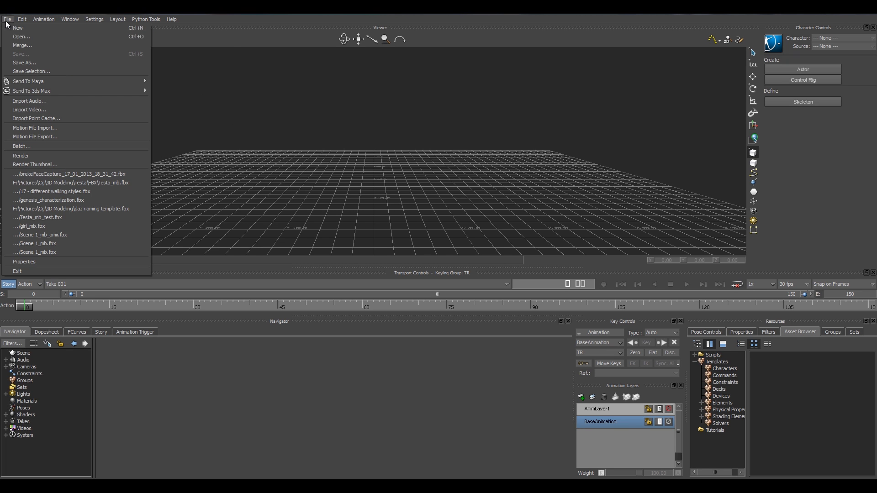
pyautogui.click(21, 36)
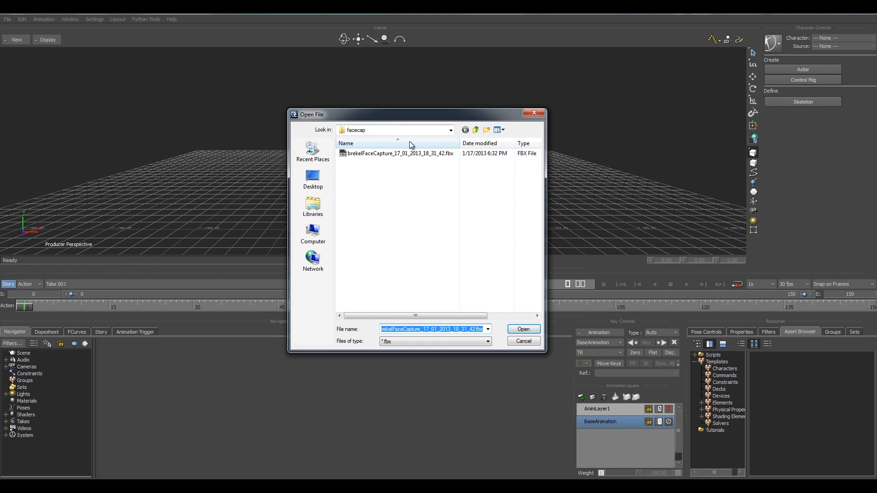
pyautogui.click(373, 155)
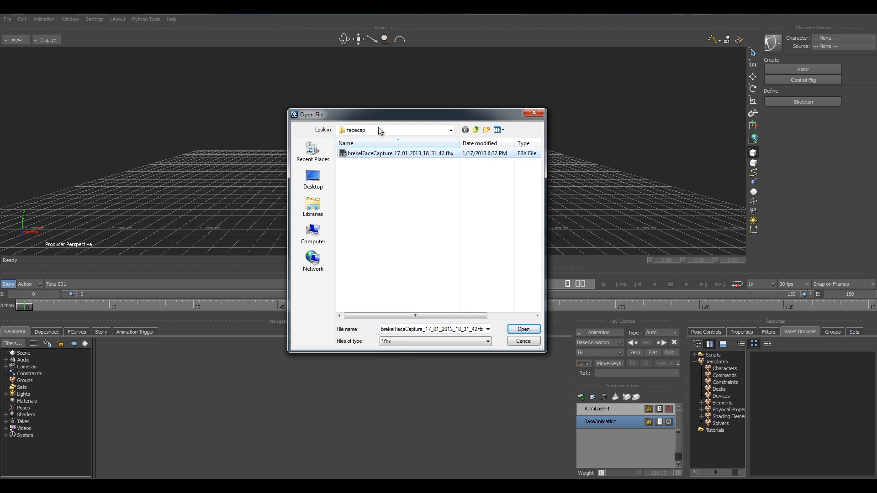
pyautogui.click(524, 329)
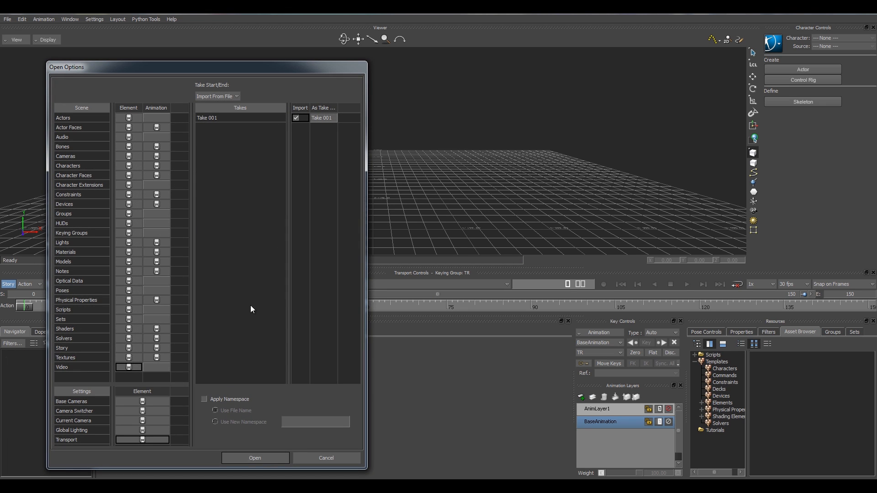
pyautogui.click(264, 459)
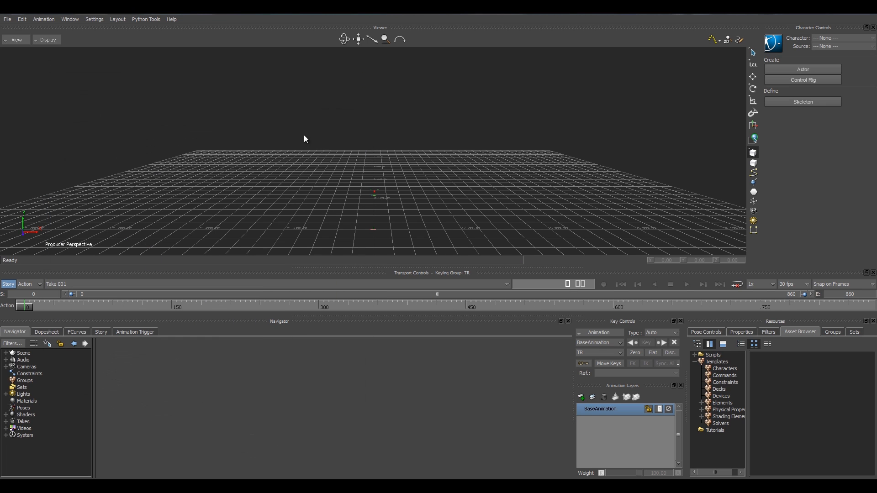
# Step: Examine the imported facial capture markers in the viewer from several angles and distances
pyautogui.scroll(5, 382, 196)
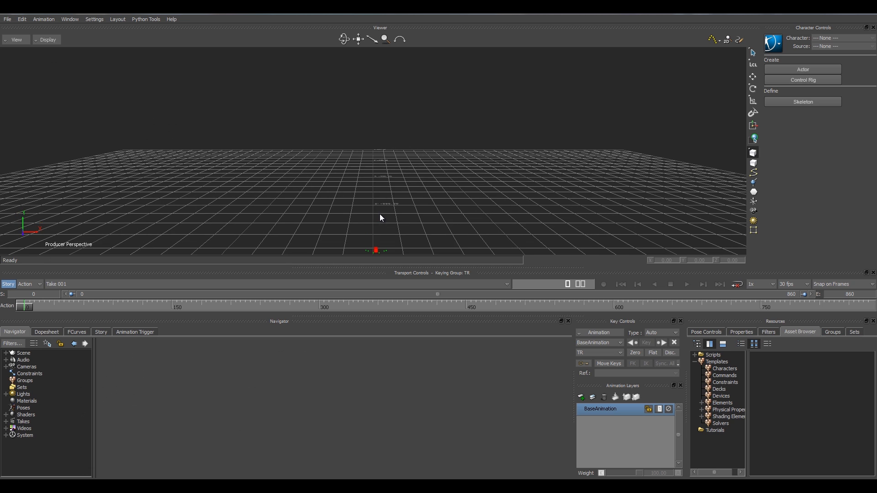
pyautogui.scroll(3, 379, 215)
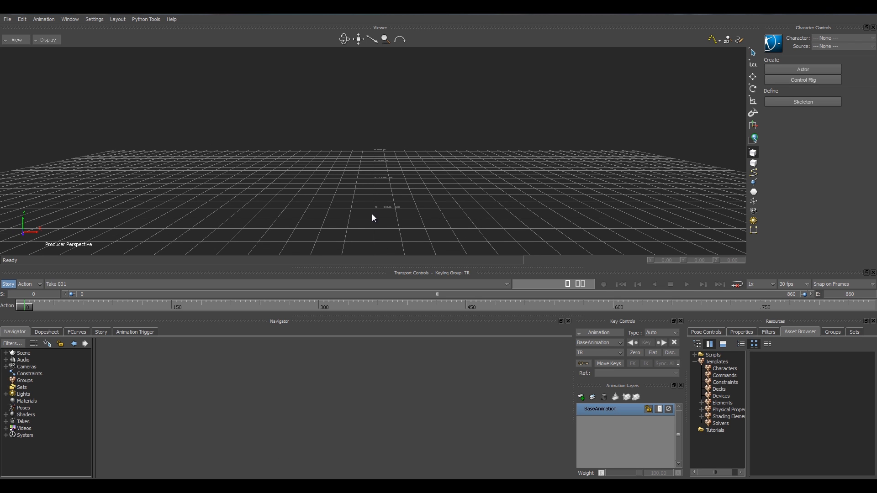
pyautogui.scroll(-5, 372, 214)
pyautogui.scroll(-5, 357, 137)
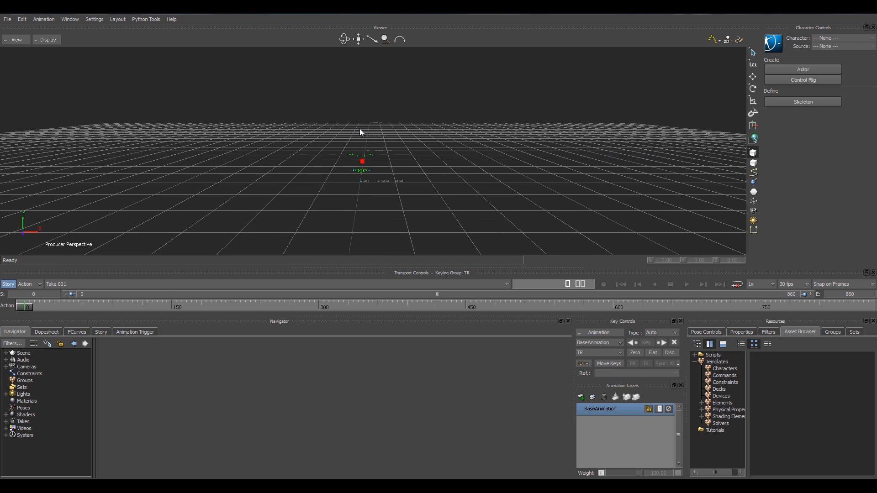
pyautogui.moveTo(387, 163)
pyautogui.keyDown('ctrl'); pyautogui.keyDown('shift'); pyautogui.mouseDown()
pyautogui.moveTo(325, 182)
pyautogui.moveTo(231, 174)
pyautogui.mouseUp(); pyautogui.keyUp('shift'); pyautogui.keyUp('ctrl')
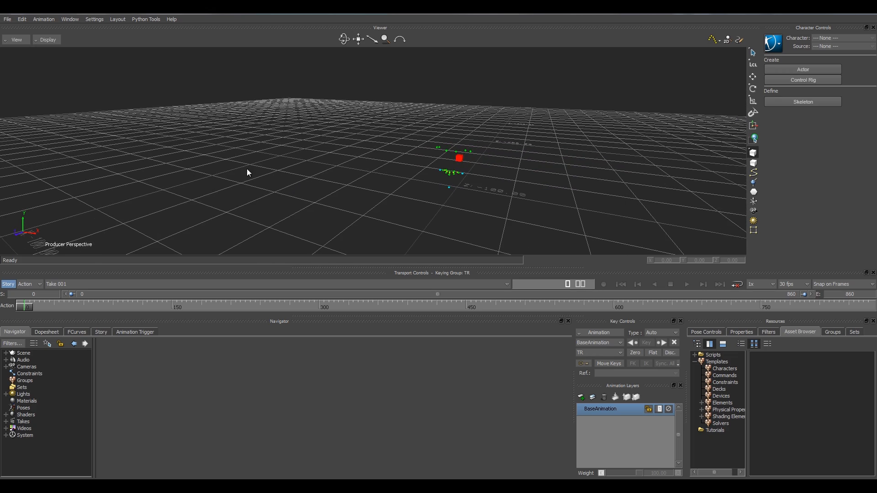
pyautogui.moveTo(504, 169)
pyautogui.keyDown('ctrl'); pyautogui.keyDown('shift'); pyautogui.mouseDown()
pyautogui.moveTo(270, 180)
pyautogui.moveTo(258, 157)
pyautogui.mouseUp(); pyautogui.keyUp('shift'); pyautogui.keyUp('ctrl')
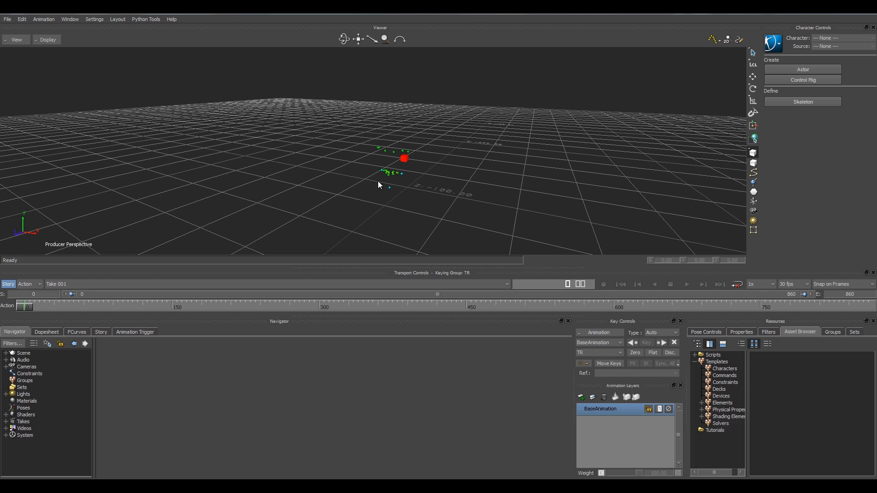
pyautogui.moveTo(437, 178)
pyautogui.keyDown('ctrl'); pyautogui.keyDown('shift'); pyautogui.mouseDown()
pyautogui.moveTo(475, 172)
pyautogui.moveTo(386, 187)
pyautogui.moveTo(405, 189)
pyautogui.moveTo(325, 184)
pyautogui.moveTo(543, 139)
pyautogui.moveTo(502, 155)
pyautogui.mouseUp(); pyautogui.keyUp('shift'); pyautogui.keyUp('ctrl')
pyautogui.keyDown('ctrl'); pyautogui.keyDown('shift'); pyautogui.moveTo(325, 192); pyautogui.dragTo(542, 176); pyautogui.keyUp('shift'); pyautogui.keyUp('ctrl')
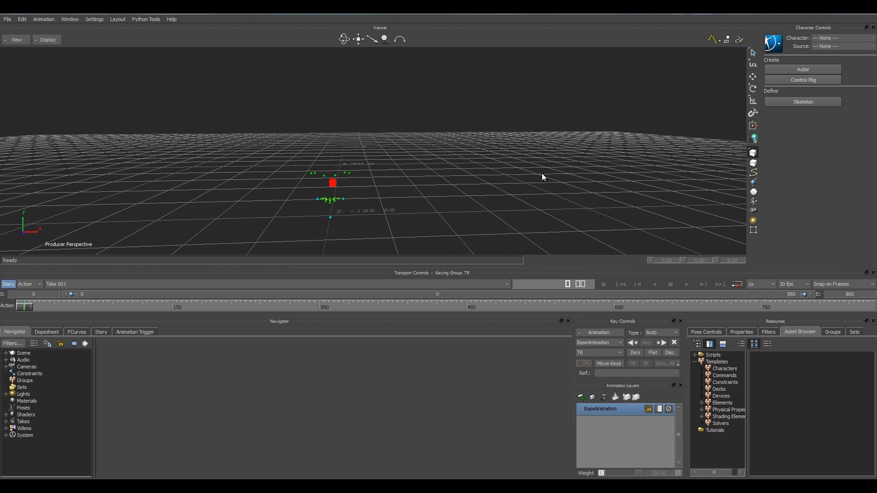
pyautogui.moveTo(385, 194)
pyautogui.keyDown('ctrl'); pyautogui.keyDown('shift'); pyautogui.mouseDown()
pyautogui.moveTo(579, 186)
pyautogui.moveTo(423, 196)
pyautogui.moveTo(488, 199)
pyautogui.mouseUp(); pyautogui.keyUp('shift'); pyautogui.keyUp('ctrl')
pyautogui.keyDown('ctrl'); pyautogui.keyDown('shift'); pyautogui.moveTo(420, 193); pyautogui.dragTo(249, 192); pyautogui.keyUp('shift'); pyautogui.keyUp('ctrl')
pyautogui.moveTo(461, 200)
pyautogui.keyDown('ctrl'); pyautogui.keyDown('shift'); pyautogui.mouseDown()
pyautogui.moveTo(274, 194)
pyautogui.moveTo(309, 119)
pyautogui.moveTo(364, 187)
pyautogui.moveTo(313, 134)
pyautogui.moveTo(345, 168)
pyautogui.moveTo(333, 141)
pyautogui.moveTo(337, 164)
pyautogui.moveTo(360, 168)
pyautogui.moveTo(307, 165)
pyautogui.moveTo(362, 188)
pyautogui.moveTo(506, 198)
pyautogui.moveTo(289, 163)
pyautogui.moveTo(430, 191)
pyautogui.mouseUp(); pyautogui.keyUp('shift'); pyautogui.keyUp('ctrl')
pyautogui.moveTo(313, 169)
pyautogui.keyDown('ctrl'); pyautogui.keyDown('shift'); pyautogui.mouseDown()
pyautogui.moveTo(338, 171)
pyautogui.moveTo(288, 168)
pyautogui.moveTo(356, 184)
pyautogui.mouseUp(); pyautogui.keyUp('shift'); pyautogui.keyUp('ctrl')
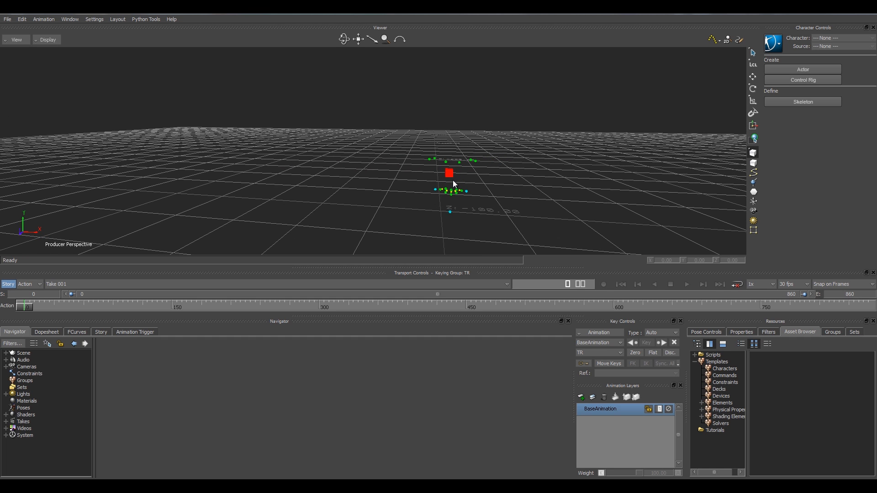
# Step: Expand the Scene hierarchy down to the Head, select Mouth_Upper_C, and examine the list of facial markers beneath it
pyautogui.click(5, 353)
pyautogui.click(12, 361)
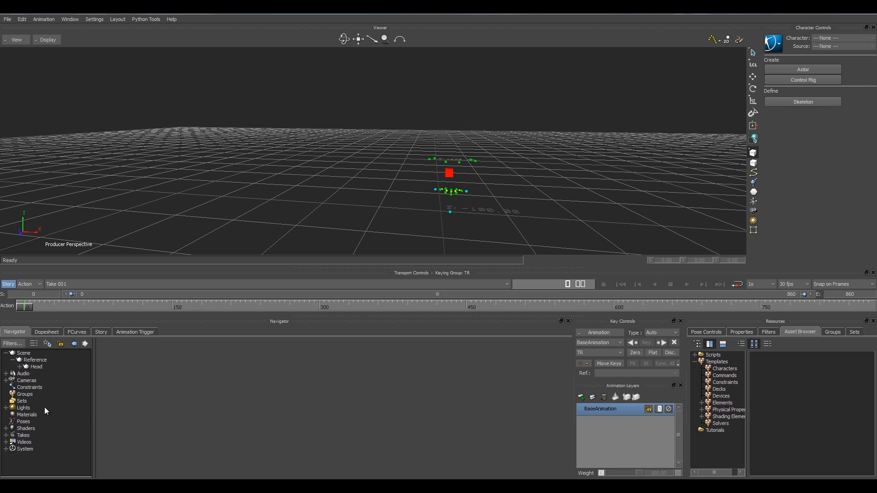
pyautogui.click(21, 368)
pyautogui.click(45, 363)
pyautogui.scroll(-5, 56, 428)
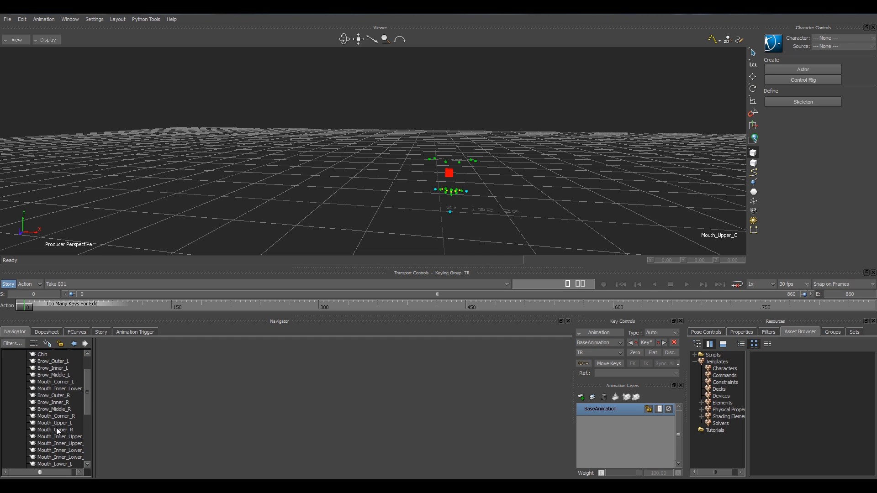
pyautogui.scroll(5, 59, 432)
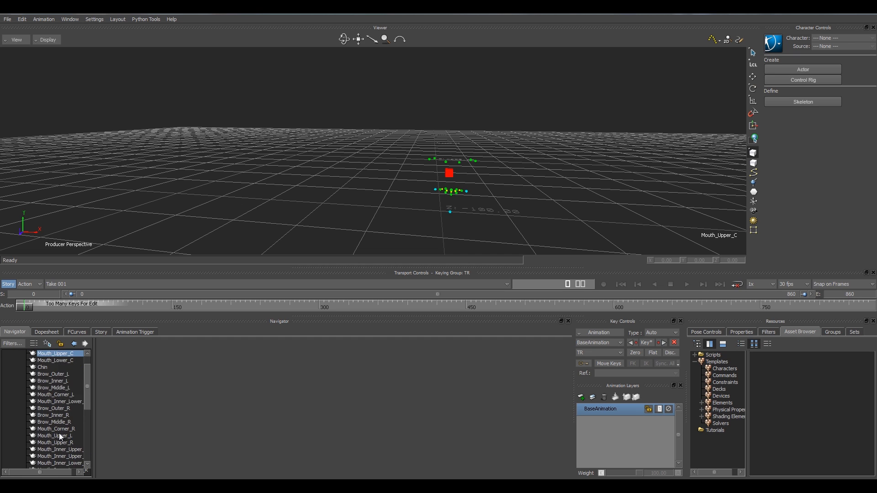
pyautogui.scroll(-2, 60, 438)
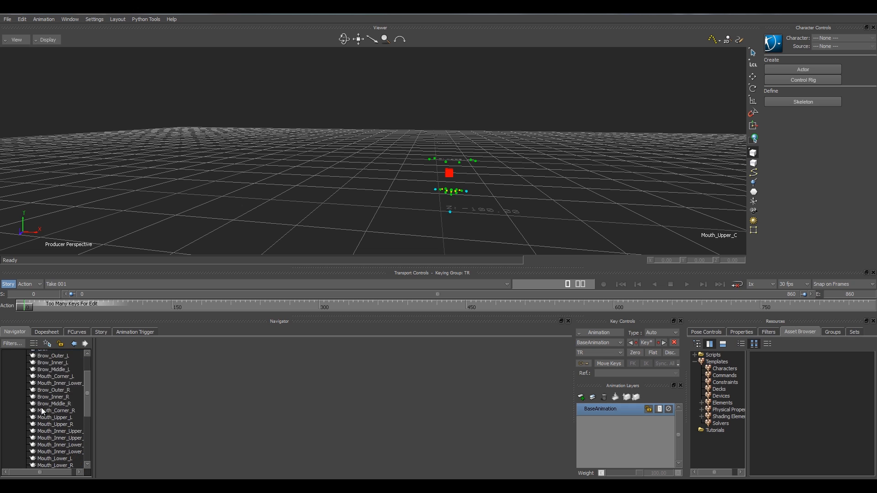
pyautogui.scroll(2, 41, 408)
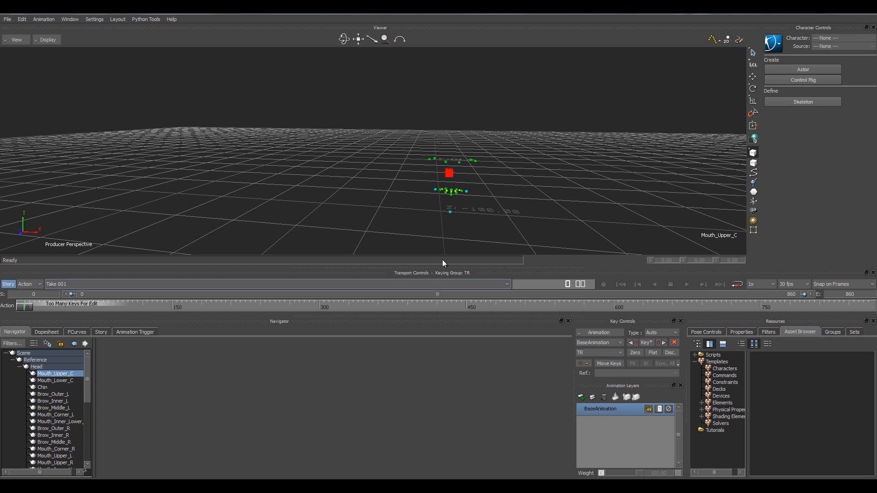
# Step: Narrow the timeline to frames 0–118, and select the keys up to frame 55 for the Head and all its markers through Cheek_R
pyautogui.moveTo(805, 295); pyautogui.dragTo(179, 288)
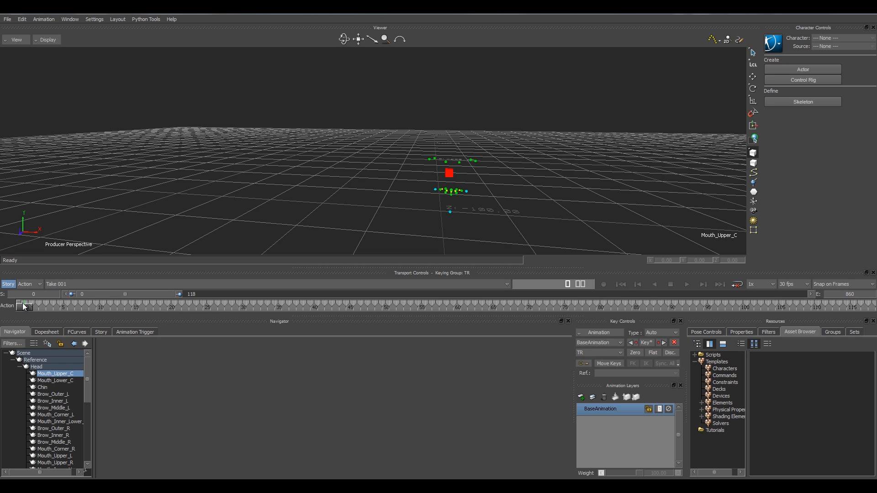
pyautogui.click(392, 307)
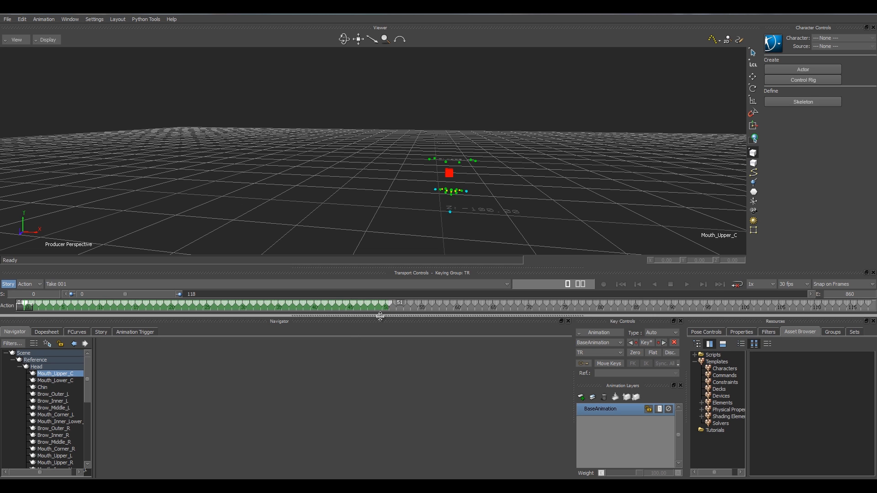
pyautogui.click(37, 367)
pyautogui.scroll(-5, 46, 387)
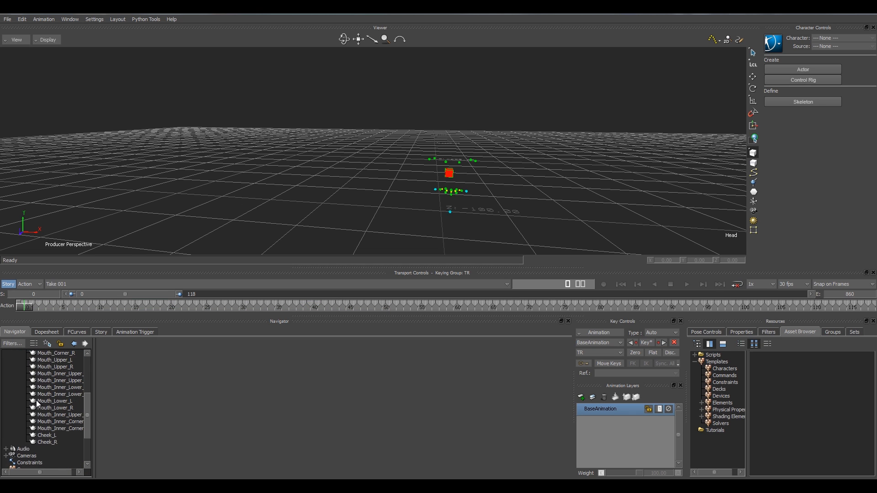
pyautogui.keyDown('shift'); pyautogui.click(51, 436); pyautogui.keyUp('shift')
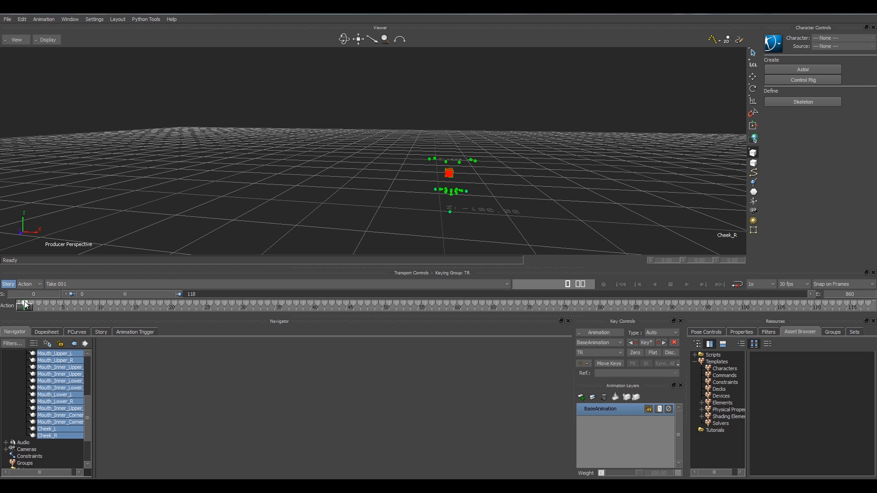
pyautogui.keyDown('shift'); pyautogui.moveTo(417, 301); pyautogui.dragTo(20, 304); pyautogui.keyUp('shift')
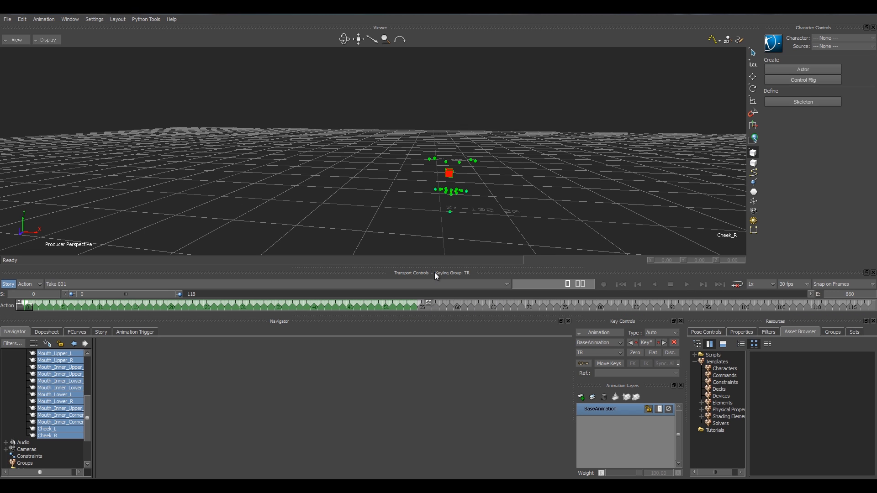
# Step: Restore the timeline to the full 0–860 range and scrub through Take 001 to examine the marker motion
pyautogui.moveTo(24, 308); pyautogui.dragTo(603, 302)
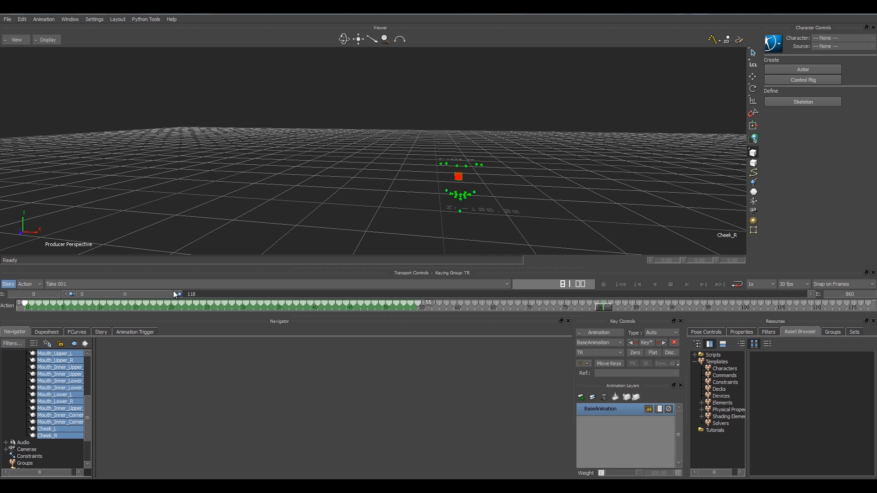
pyautogui.moveTo(178, 294); pyautogui.dragTo(845, 289)
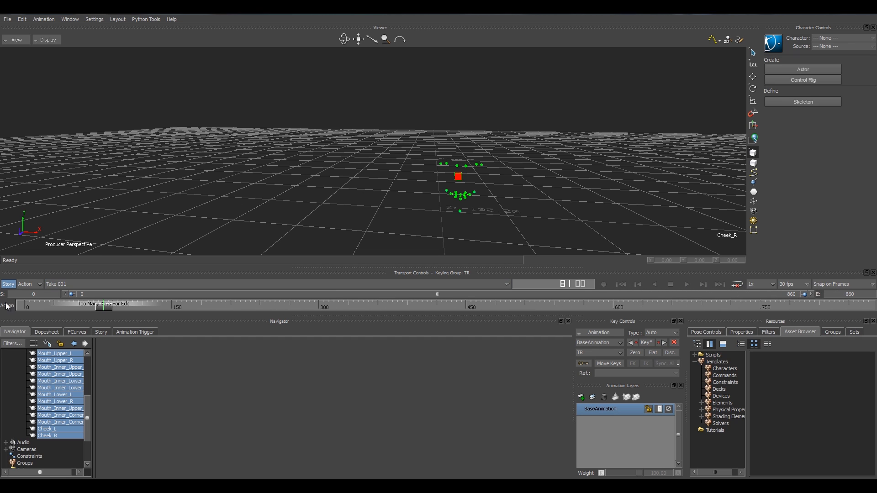
pyautogui.moveTo(108, 305); pyautogui.dragTo(598, 282)
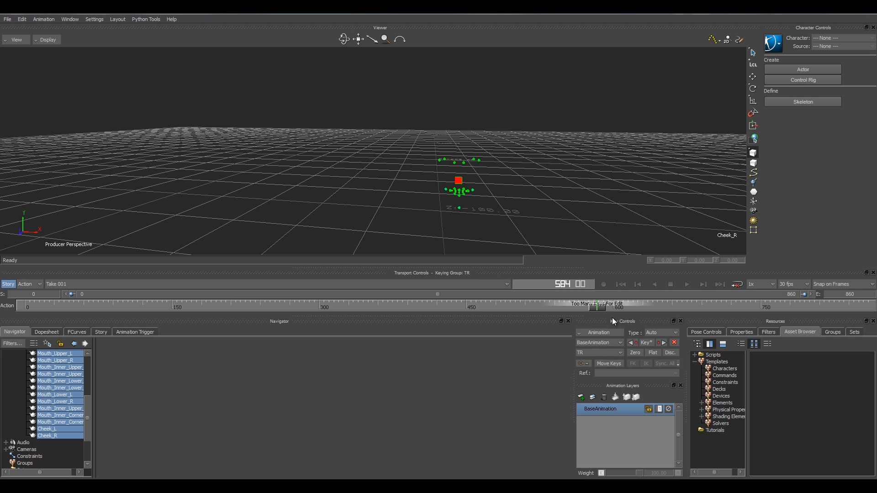
pyautogui.moveTo(602, 308); pyautogui.dragTo(409, 302)
pyautogui.moveTo(493, 323); pyautogui.dragTo(609, 305)
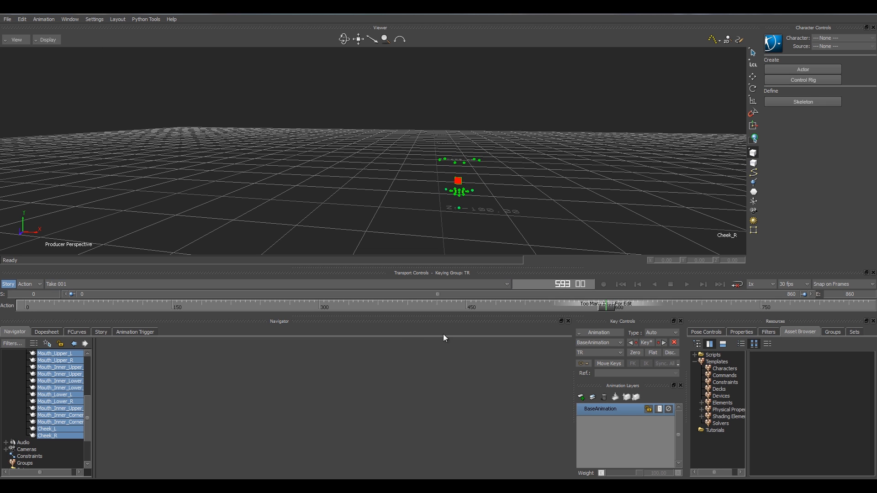
# Step: Open the motion file export, check the available file types including Vicon C3D, and cancel without exporting
pyautogui.click(6, 20)
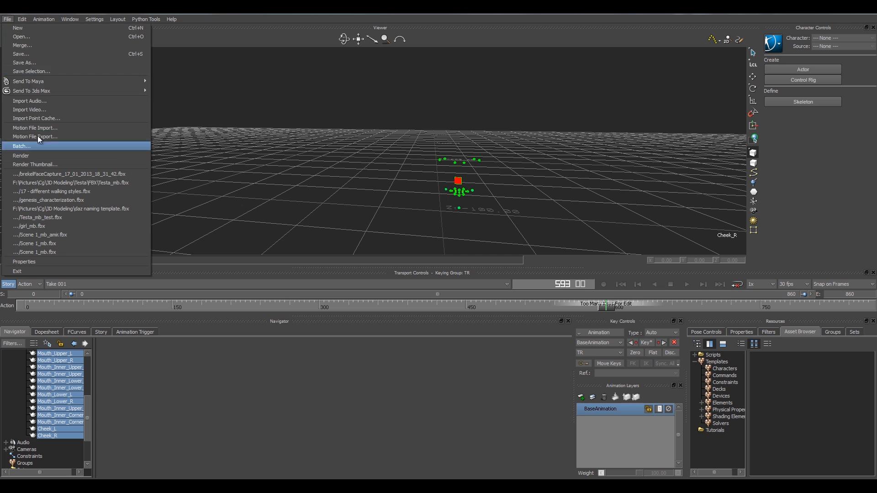
pyautogui.click(55, 136)
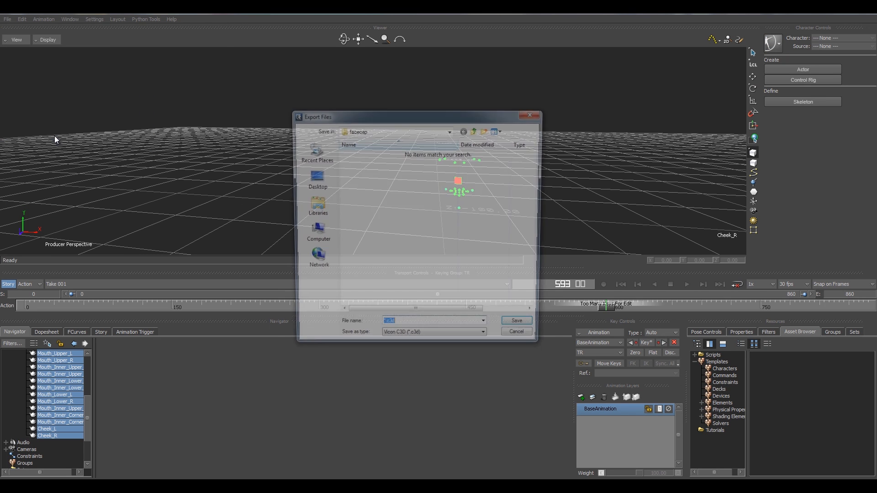
pyautogui.click(405, 346)
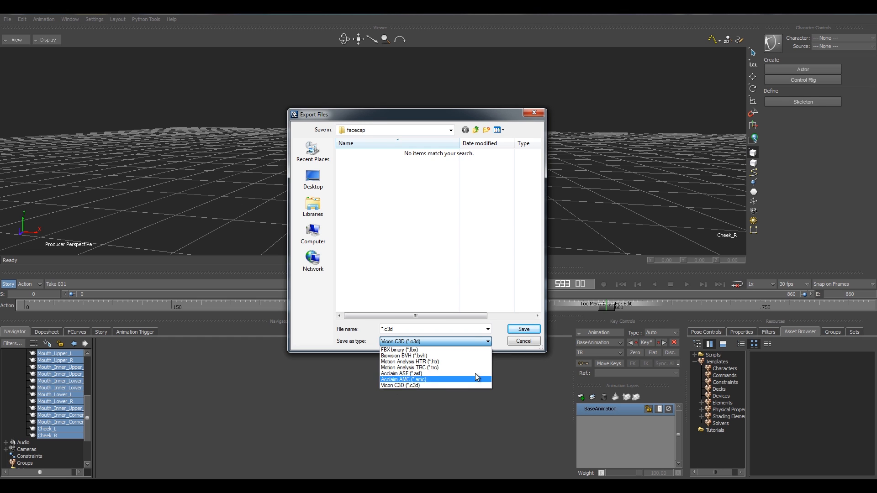
pyautogui.click(526, 347)
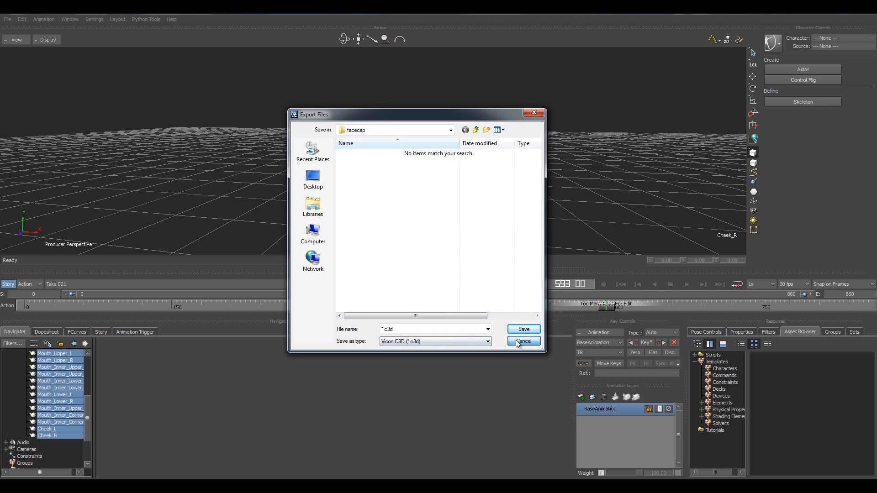
pyautogui.click(524, 343)
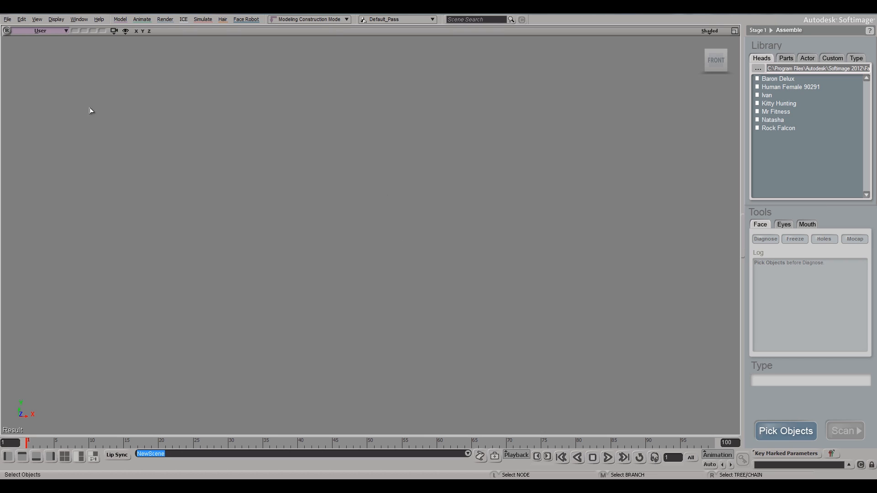
# Step: In Softimage Face Robot, open the FacialMocapTools property panel and start loading a C3D file
pyautogui.click(7, 19)
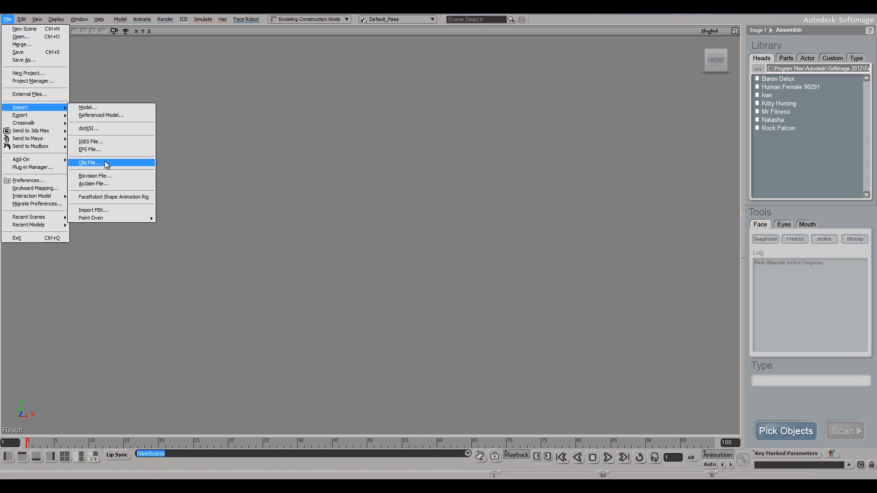
pyautogui.click(541, 183)
pyautogui.click(854, 239)
pyautogui.moveTo(169, 33); pyautogui.dragTo(277, 116)
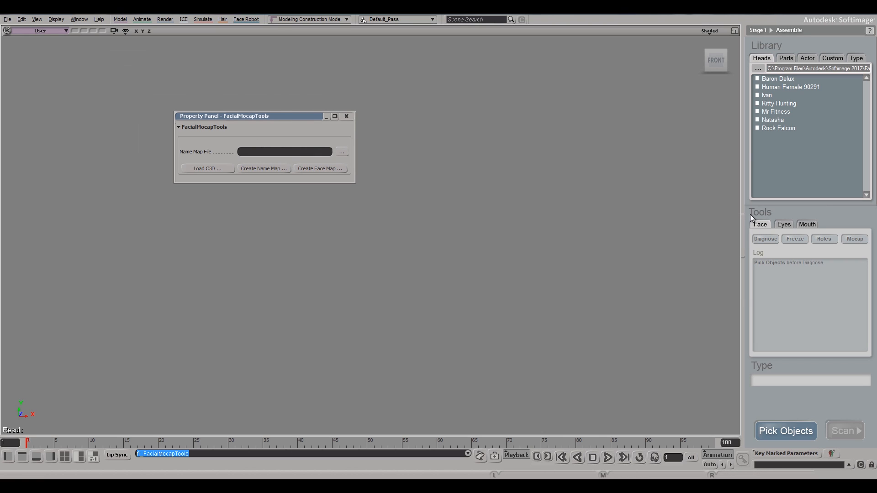
pyautogui.click(211, 170)
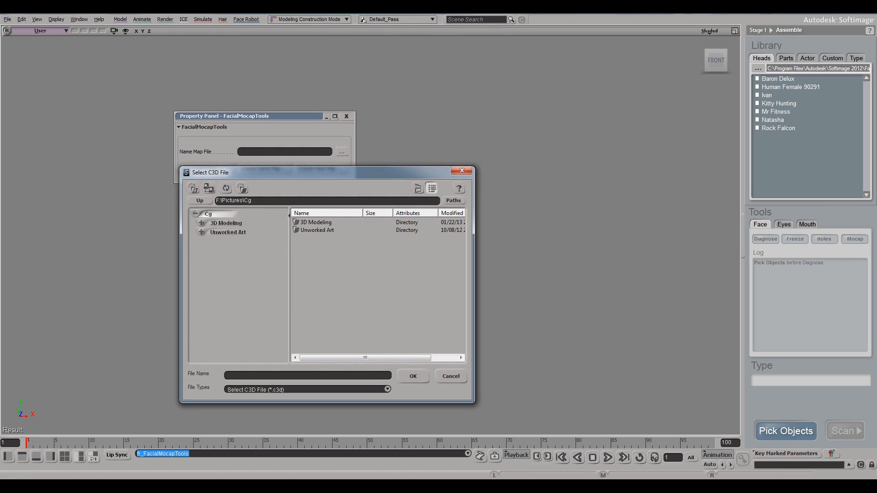
# Step: Switch to Windows Explorer and add the actor profile and the faceshift_test_take1 c3d, fsp and wav files to the facecap folder
pyautogui.hotkey('alt', 'Tab')
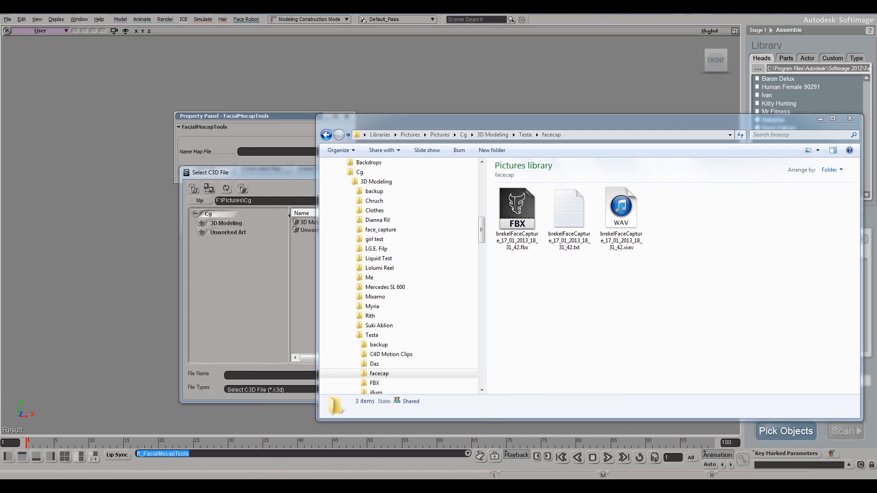
pyautogui.moveTo(875, 257); pyautogui.dragTo(732, 250)
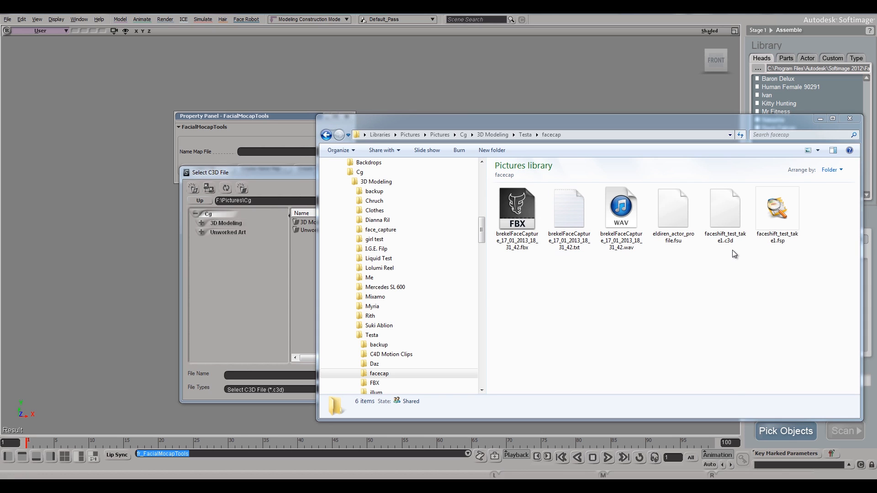
pyautogui.click(665, 276)
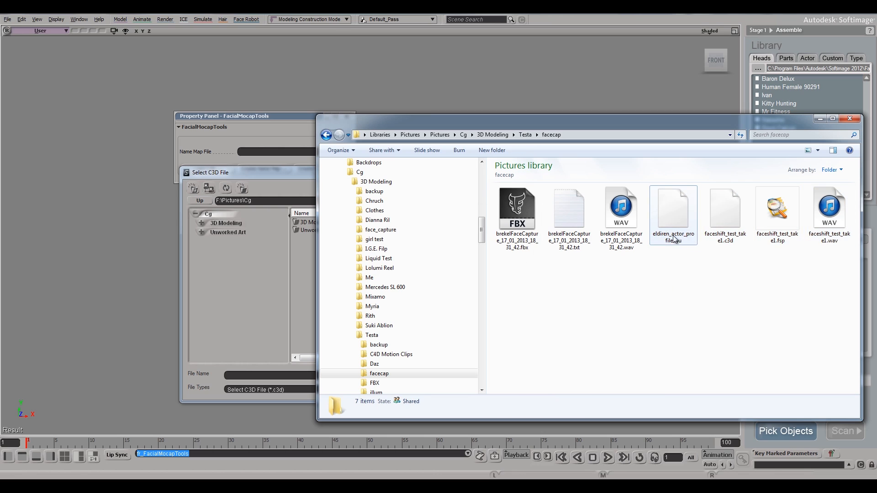
# Step: Review the actor profile and the faceshift_test_take1 c3d, fsp and wav files one by one
pyautogui.click(679, 200)
pyautogui.click(726, 207)
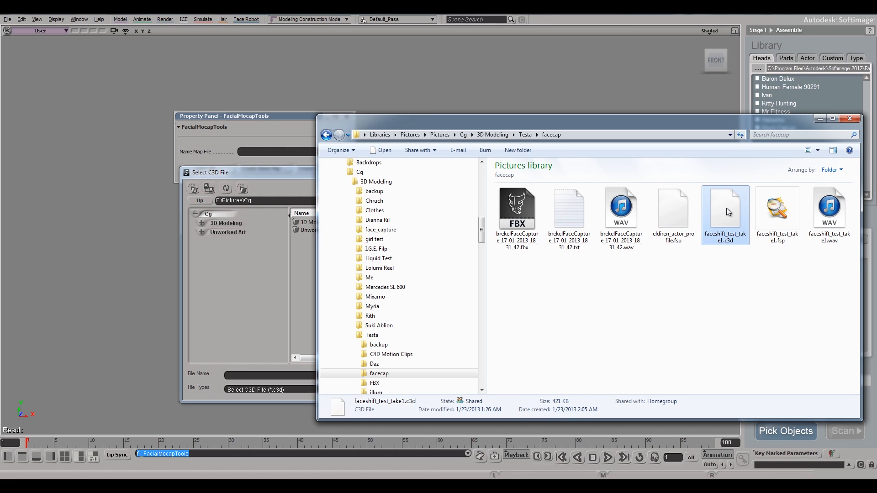
pyautogui.click(785, 213)
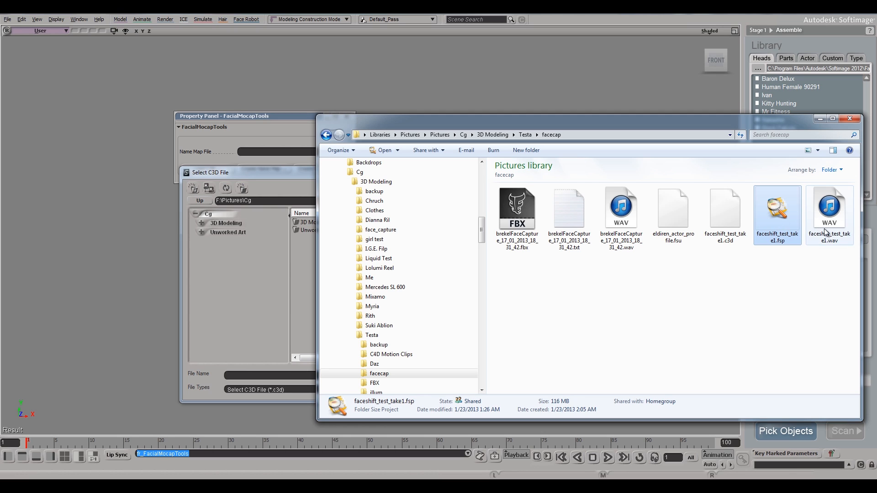
pyautogui.click(831, 211)
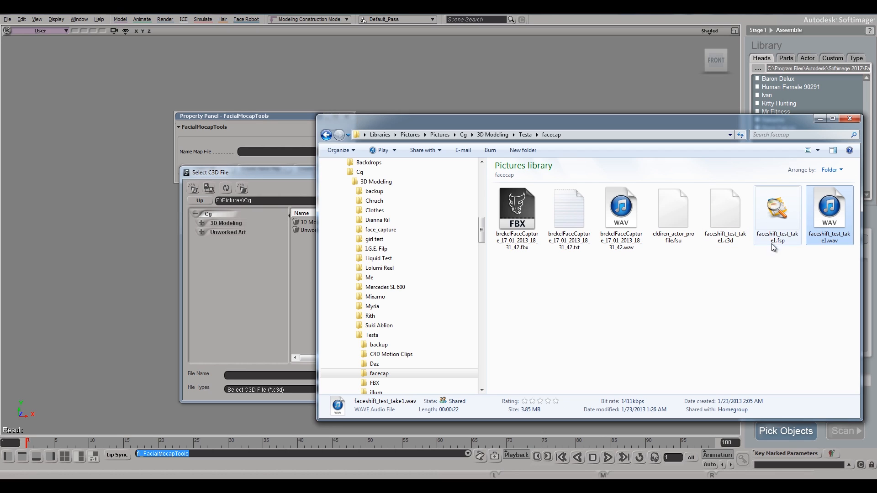
pyautogui.click(772, 281)
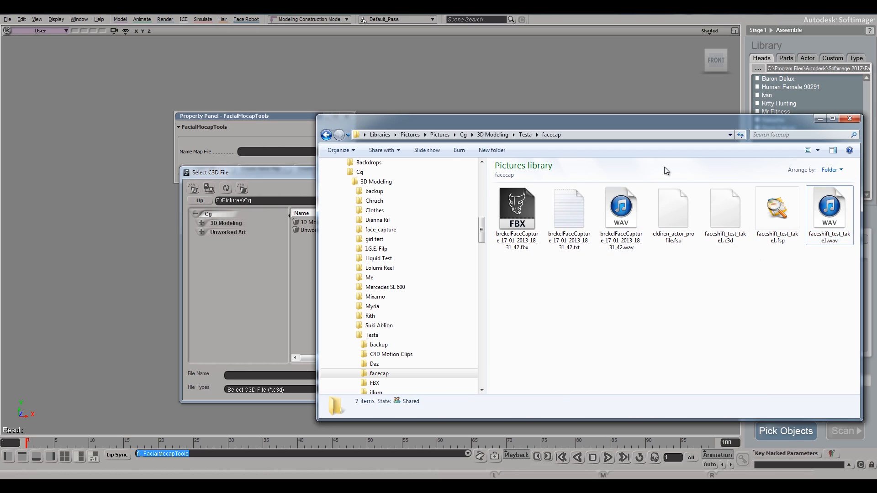
# Step: Copy the path of the facecap folder containing faceshift_test_take1.c3d and return to Softimage's C3D file selection
pyautogui.click(719, 210)
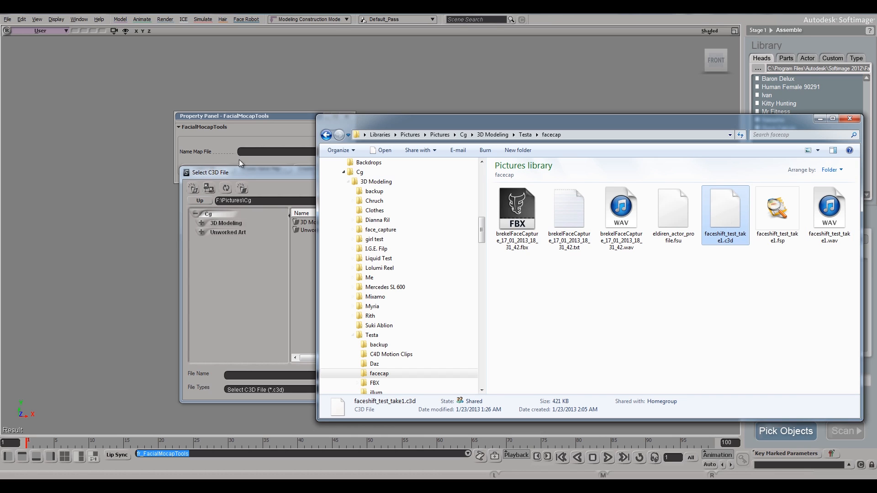
pyautogui.click(574, 135)
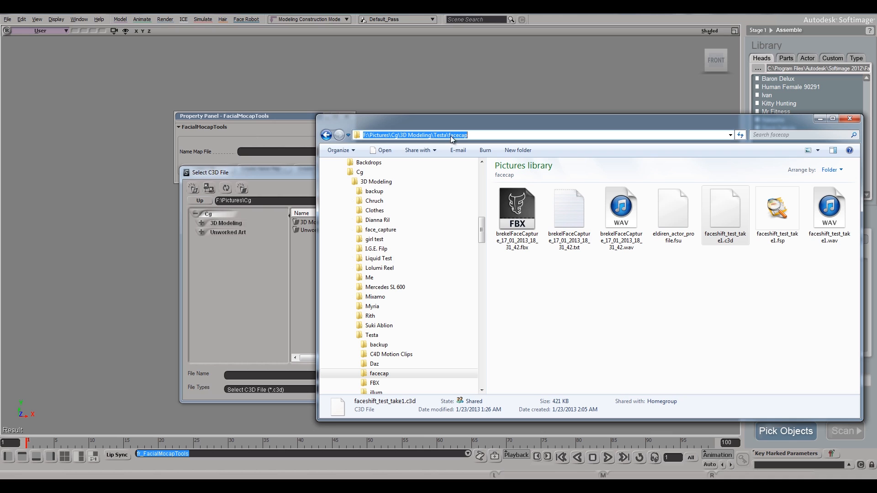
pyautogui.rightClick(451, 140)
pyautogui.click(362, 165)
pyautogui.moveTo(351, 121); pyautogui.dragTo(876, 137)
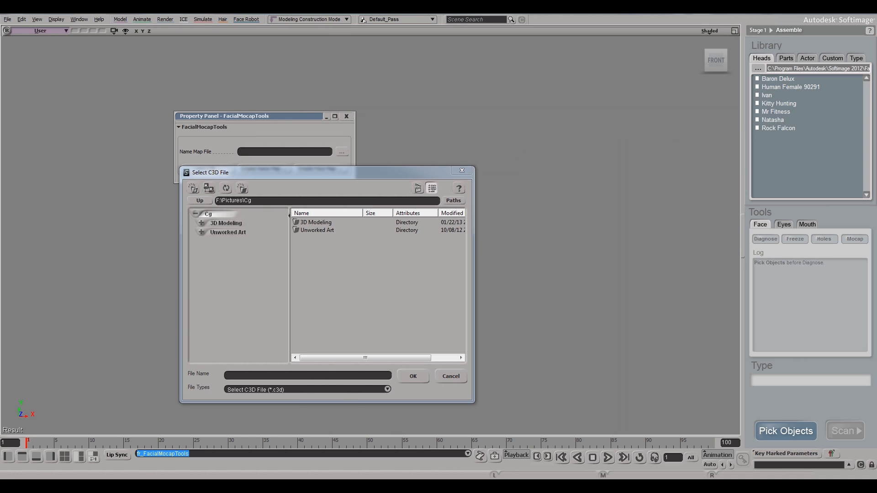
# Step: Go to the copied facecap folder path and load faceshift_test_take1.c3d
pyautogui.click(289, 202)
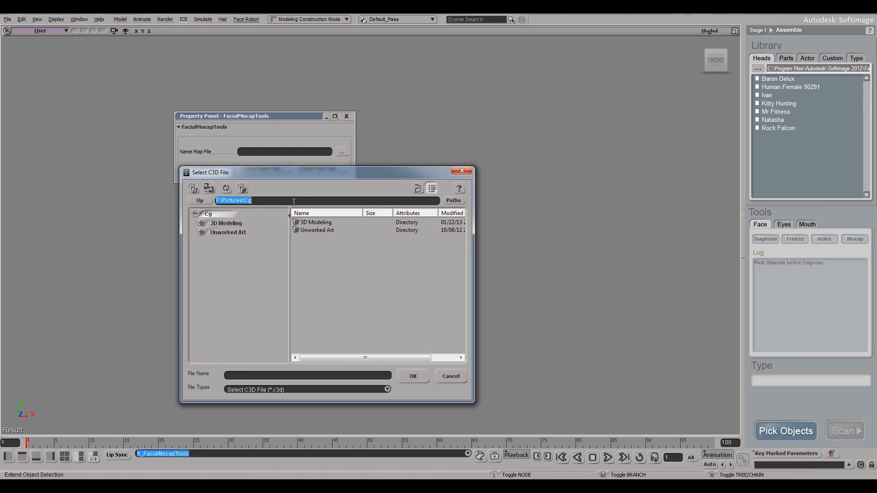
pyautogui.hotkey('ctrl', 'v')
pyautogui.press('Return')
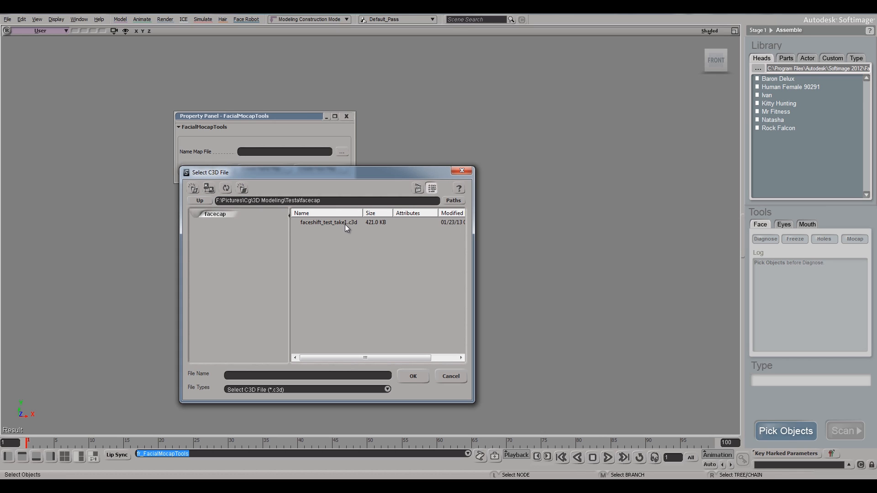
pyautogui.click(345, 224)
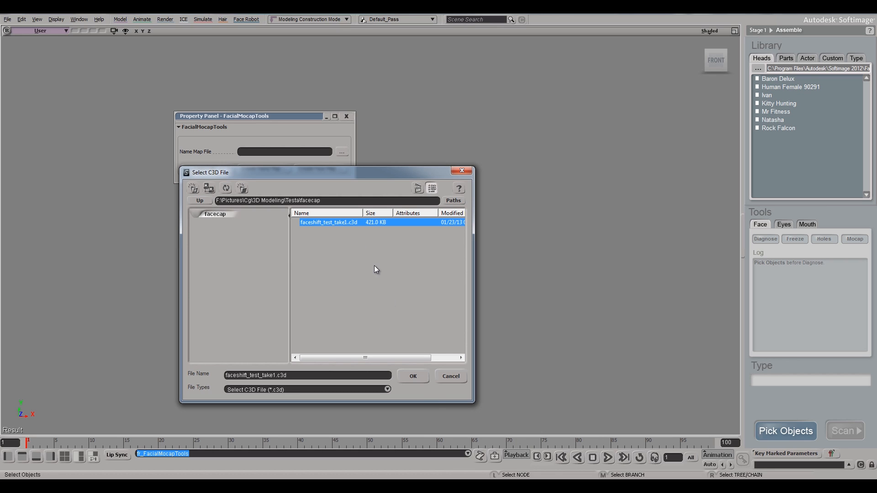
pyautogui.click(409, 375)
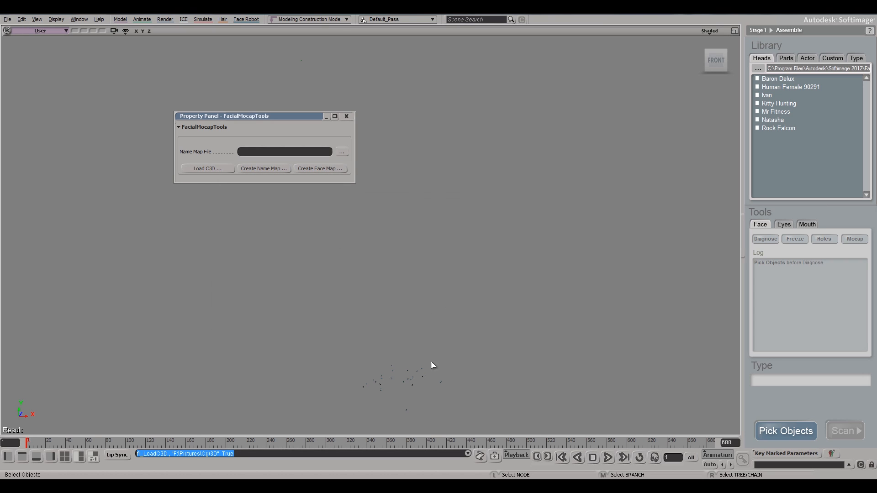
# Step: Examine the imported marker cloud up close until the face layout reads upright from the front, and select the right mid-eyebrow marker to check its name
pyautogui.press('s')
pyautogui.moveTo(402, 319)
pyautogui.mouseDown()
pyautogui.moveTo(391, 322)
pyautogui.moveTo(393, 217)
pyautogui.moveTo(410, 213)
pyautogui.moveTo(394, 228)
pyautogui.moveTo(406, 225)
pyautogui.mouseUp()
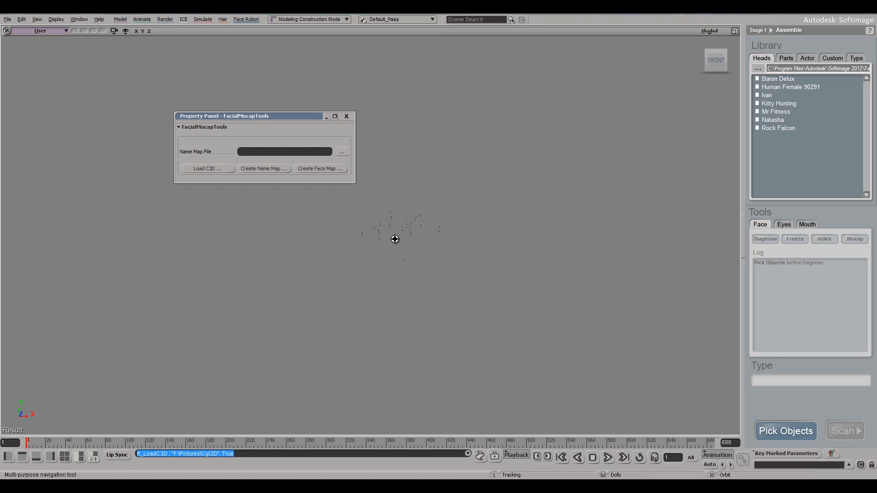
pyautogui.moveTo(404, 231)
pyautogui.mouseDown(button='middle')
pyautogui.moveTo(382, 220)
pyautogui.moveTo(184, 249)
pyautogui.mouseUp(button='middle')
pyautogui.press('s')
pyautogui.moveTo(482, 151)
pyautogui.mouseDown()
pyautogui.moveTo(458, 170)
pyautogui.moveTo(475, 125)
pyautogui.moveTo(479, 180)
pyautogui.mouseUp()
pyautogui.moveTo(509, 307)
pyautogui.mouseDown()
pyautogui.moveTo(491, 307)
pyautogui.moveTo(510, 311)
pyautogui.mouseUp()
pyautogui.moveTo(505, 307)
pyautogui.mouseDown(button='right')
pyautogui.moveTo(480, 320)
pyautogui.moveTo(471, 358)
pyautogui.moveTo(441, 405)
pyautogui.mouseUp(button='right')
pyautogui.moveTo(485, 286)
pyautogui.mouseDown(button='right')
pyautogui.moveTo(497, 297)
pyautogui.moveTo(495, 315)
pyautogui.moveTo(495, 278)
pyautogui.moveTo(497, 306)
pyautogui.moveTo(377, 288)
pyautogui.moveTo(385, 288)
pyautogui.mouseUp(button='right')
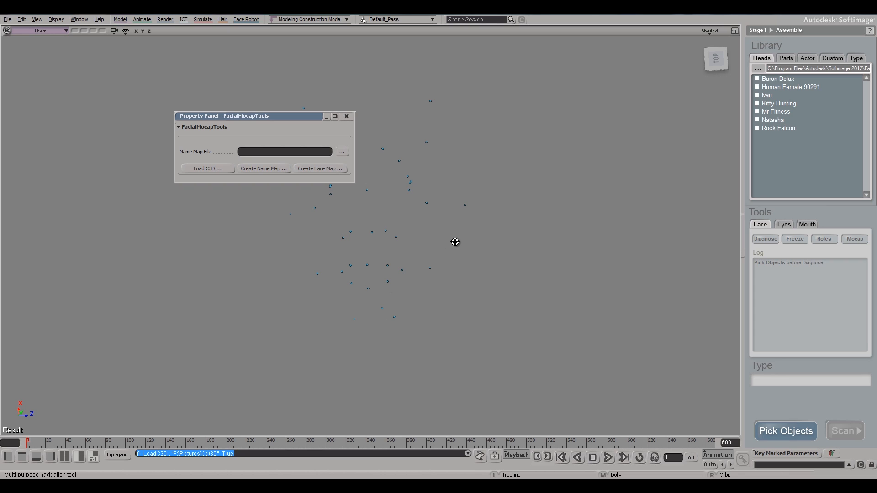
pyautogui.moveTo(450, 244)
pyautogui.mouseDown()
pyautogui.moveTo(515, 245)
pyautogui.moveTo(488, 242)
pyautogui.mouseUp()
pyautogui.press('Escape')
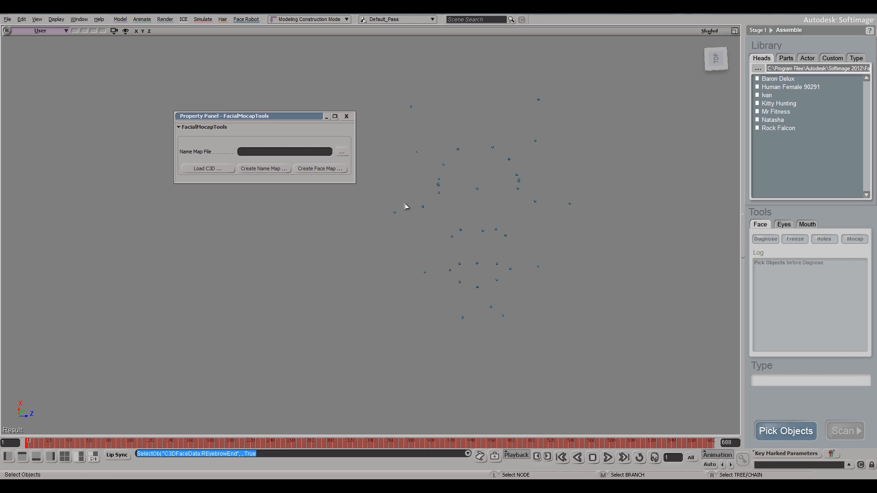
pyautogui.click(458, 150)
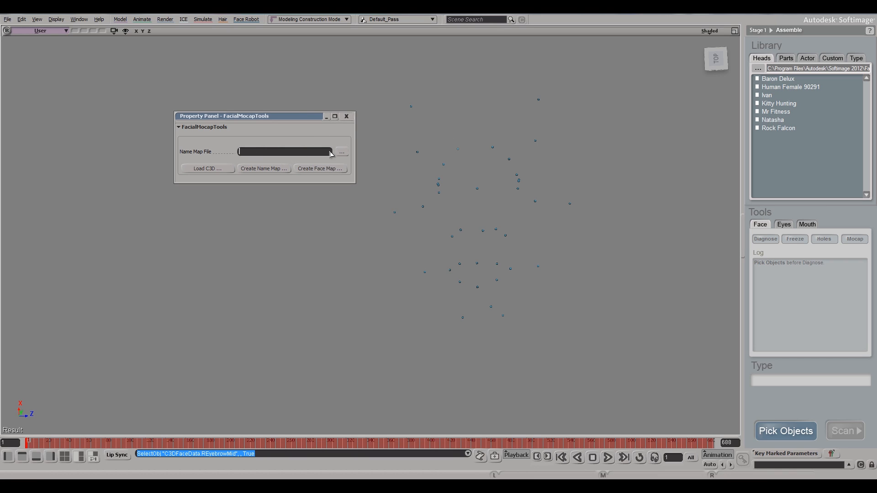
# Step: Start a new name map and assign the NoseBridge marker to the NoseBridge global motion entry
pyautogui.click(264, 169)
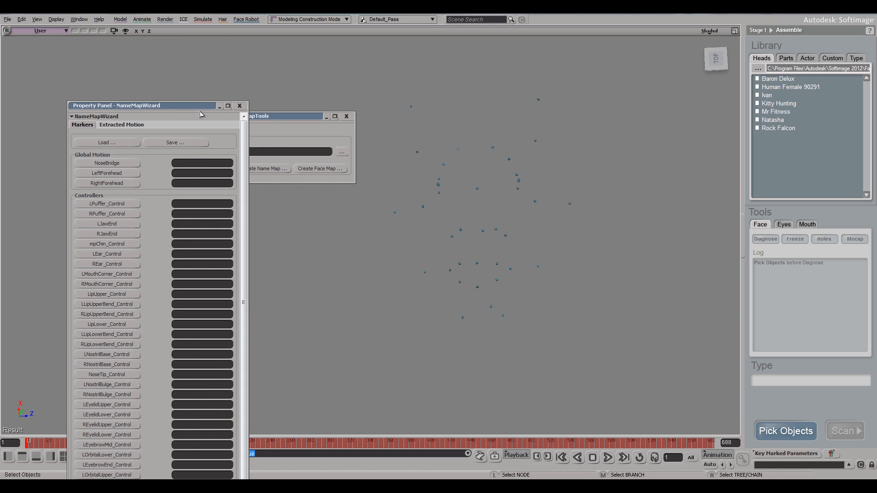
pyautogui.moveTo(193, 105); pyautogui.dragTo(223, 25)
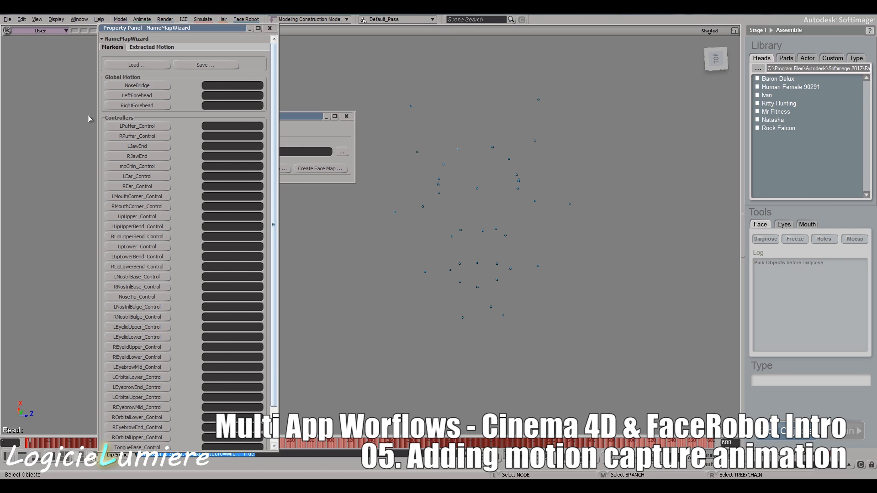
pyautogui.click(153, 86)
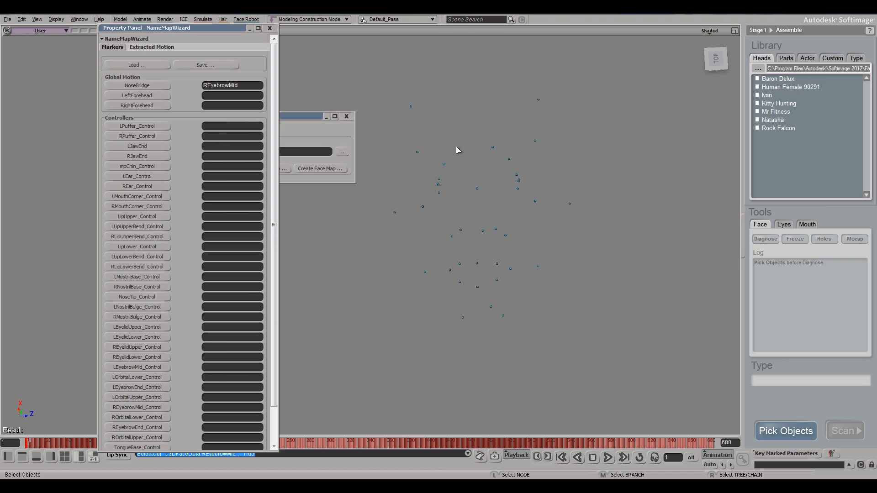
pyautogui.click(477, 188)
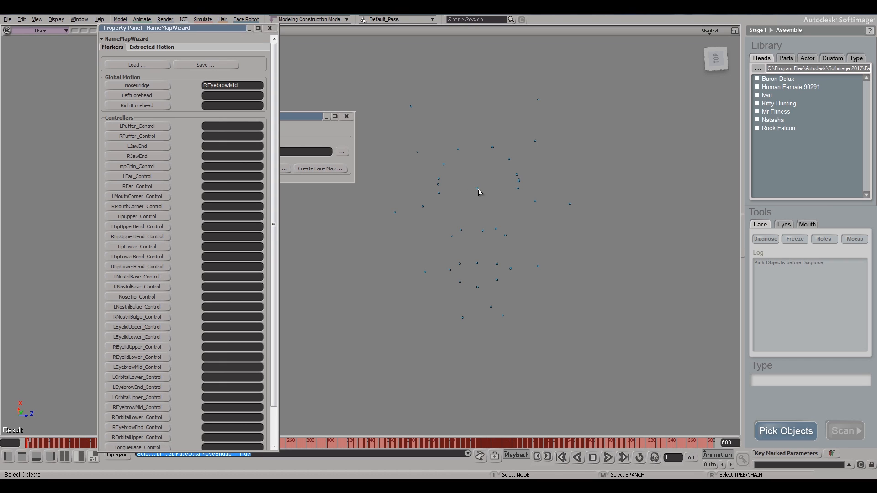
pyautogui.click(143, 86)
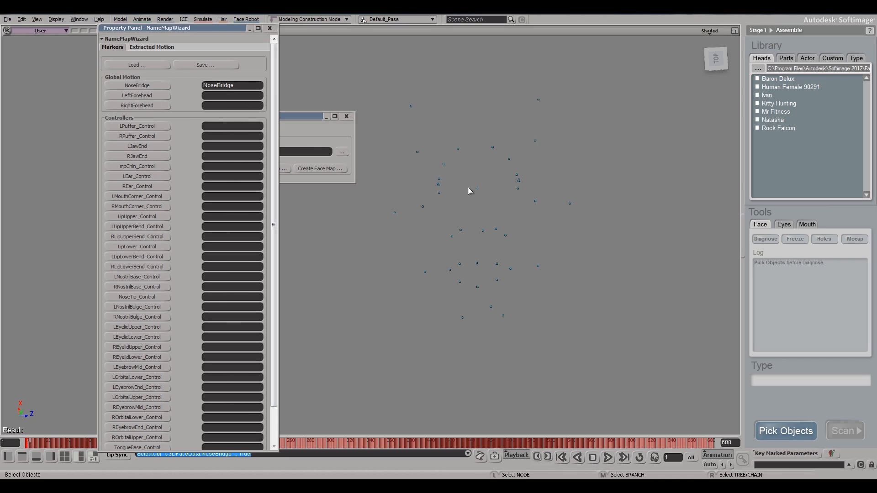
# Step: Assign the LForehead and RForehead markers to the LeftForehead and RightForehead global motion entries
pyautogui.click(162, 97)
pyautogui.click(412, 110)
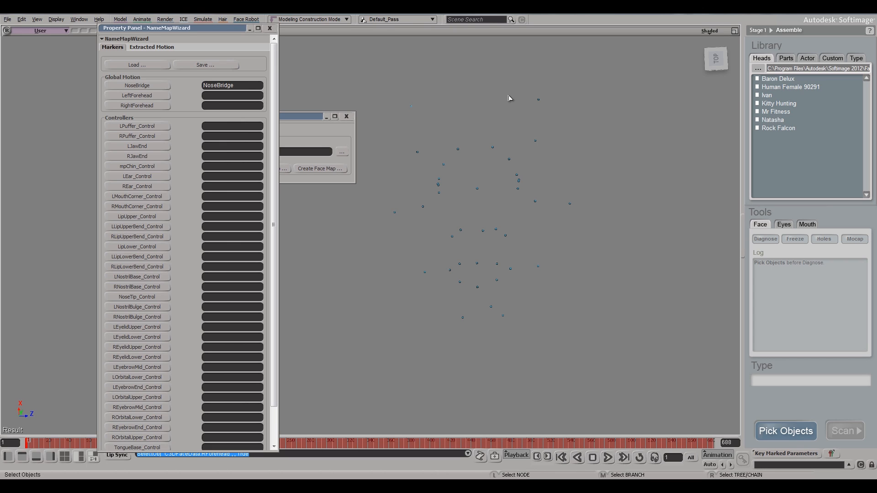
pyautogui.click(539, 99)
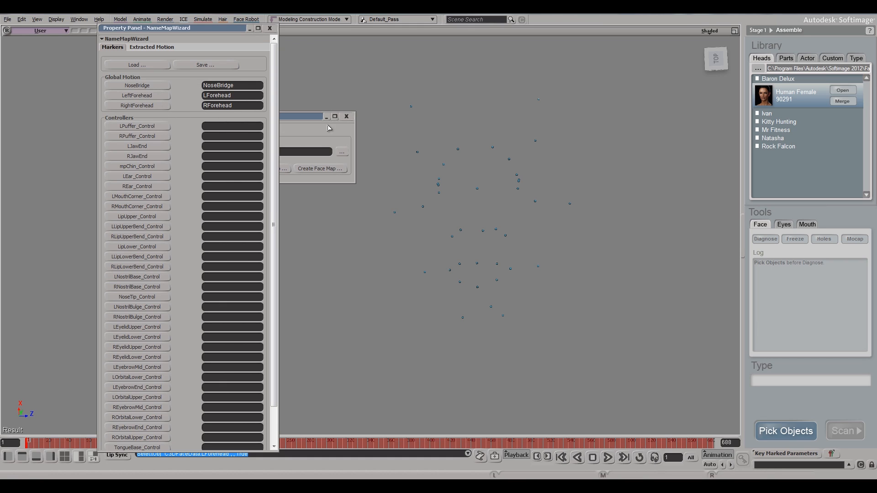
# Step: Check the names of the two ear markers and the nose tip marker, keeping the NameMapWizard clear of the markers
pyautogui.click(394, 214)
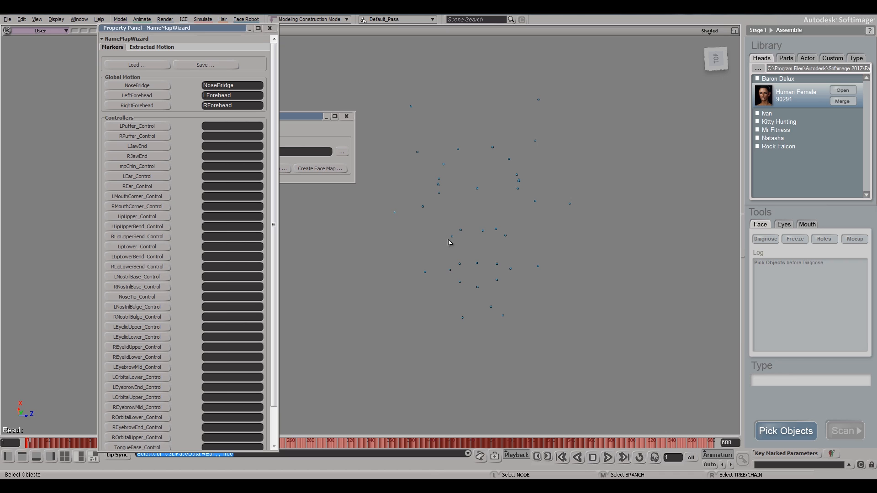
pyautogui.click(572, 207)
pyautogui.moveTo(190, 29); pyautogui.dragTo(773, 18)
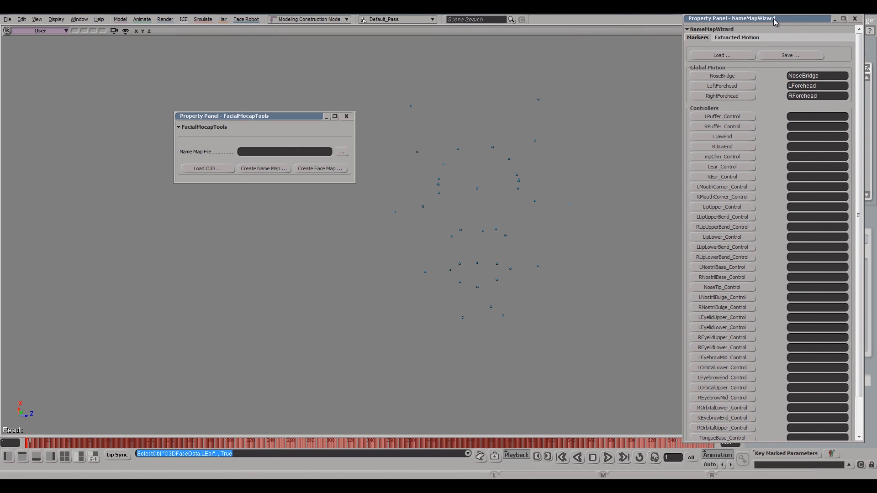
pyautogui.click(483, 231)
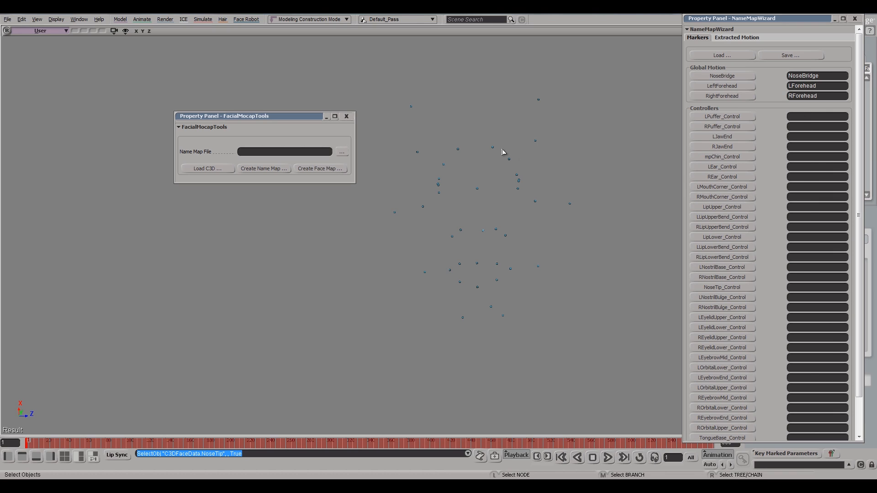
# Step: Map the REyebrowEnd and REyebrowMid markers to REyebrowEnd_Control and REyebrowMid_Control
pyautogui.click(418, 153)
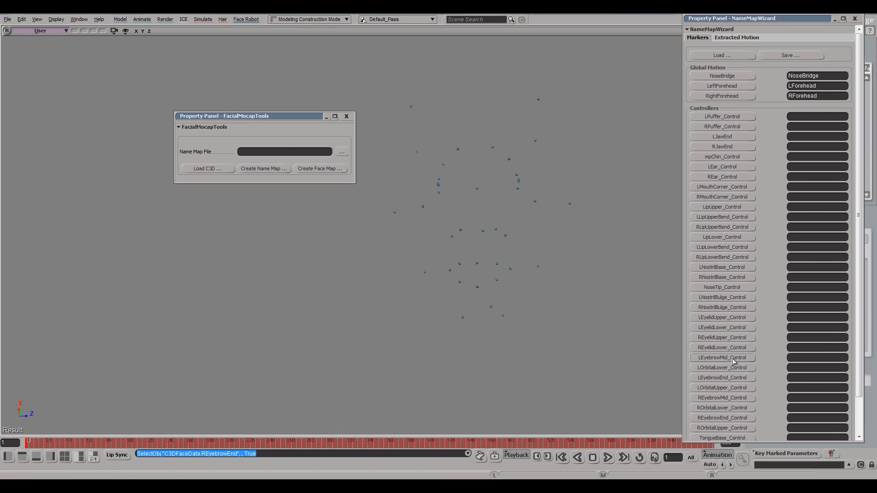
pyautogui.click(739, 419)
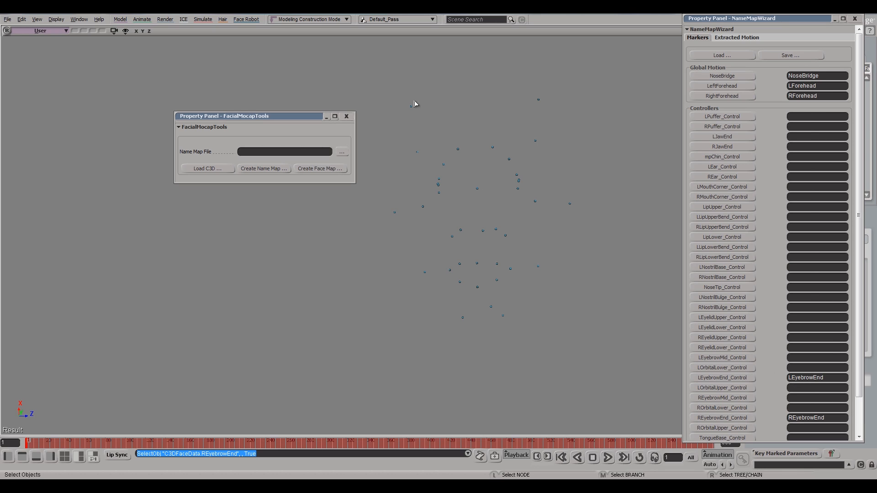
pyautogui.click(458, 150)
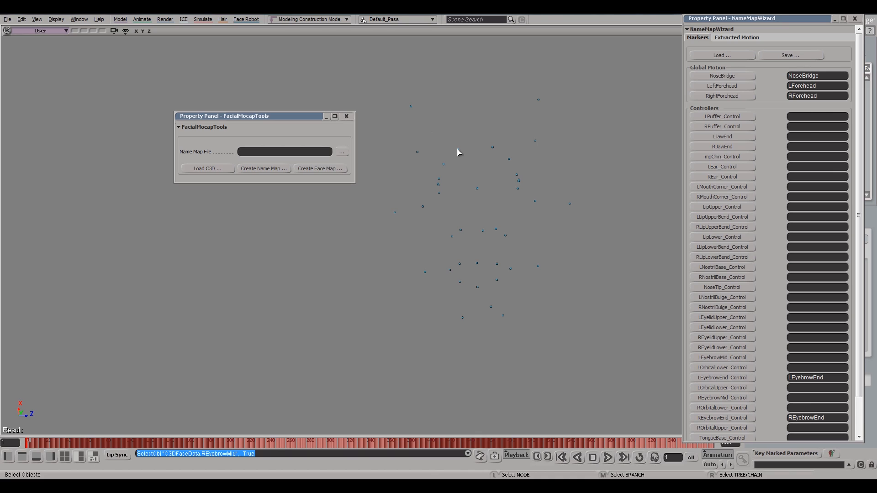
pyautogui.click(726, 398)
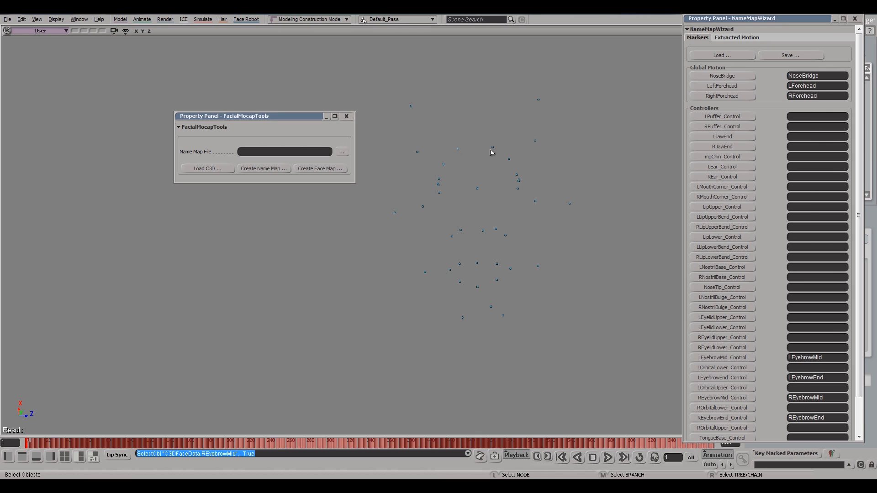
# Step: Map the ROrbitalUpper and REyelidUpper markers to ROrbitalUpper_Control and REyelidUpper_Control
pyautogui.click(442, 164)
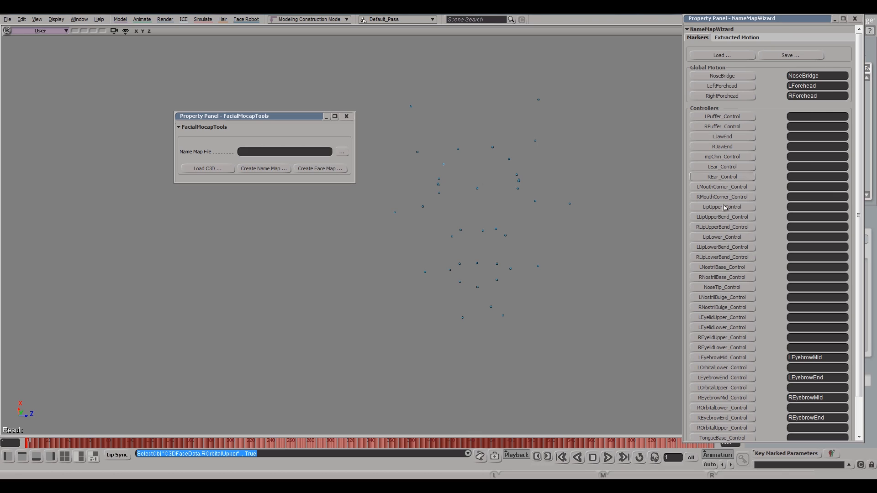
pyautogui.click(731, 428)
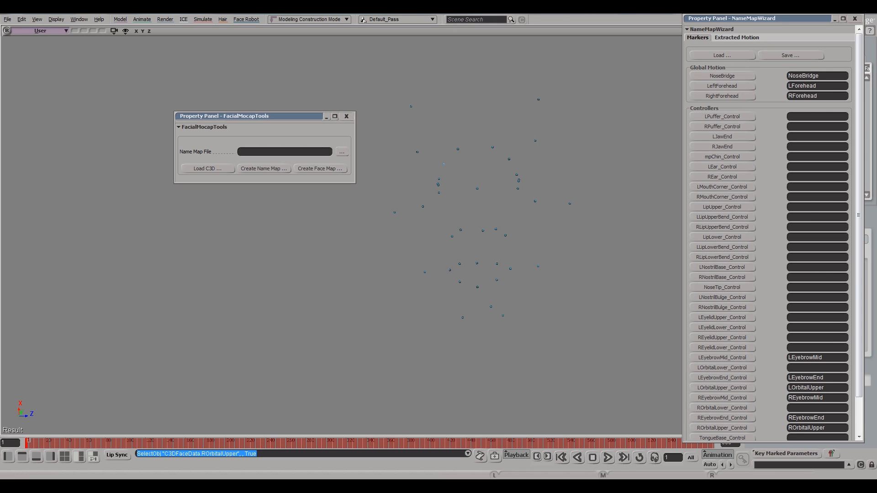
pyautogui.moveTo(857, 365); pyautogui.dragTo(856, 401)
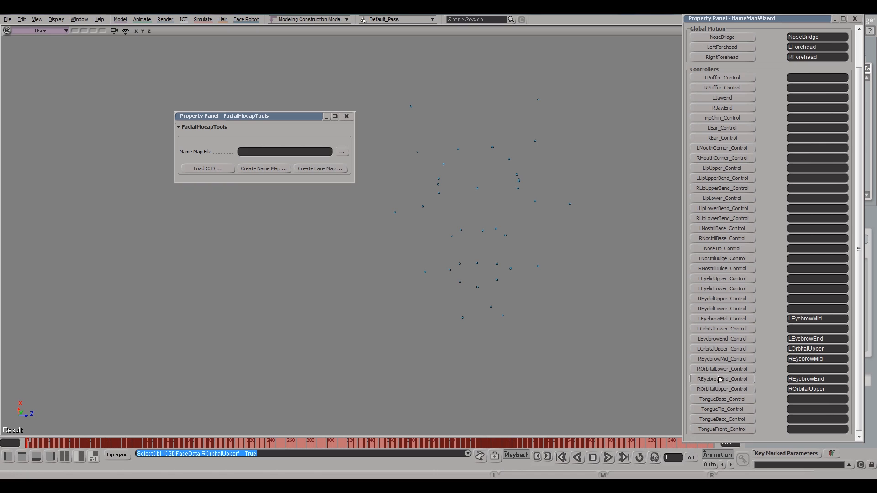
pyautogui.click(439, 181)
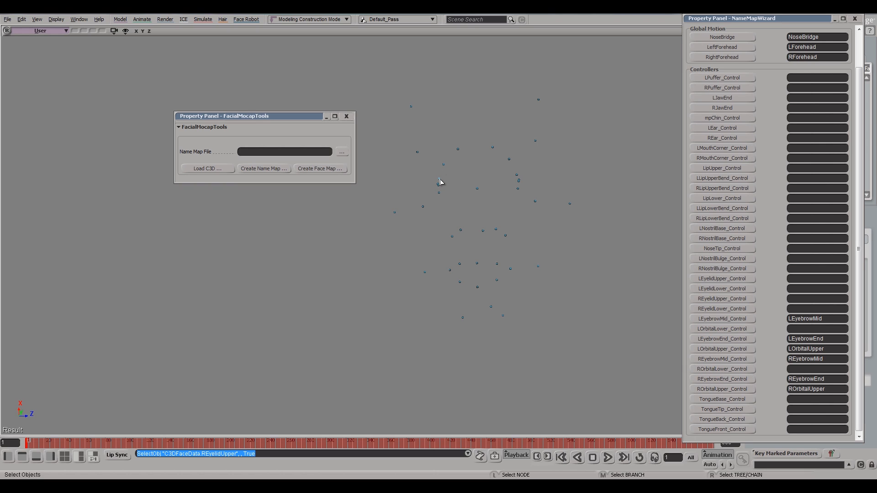
pyautogui.click(733, 300)
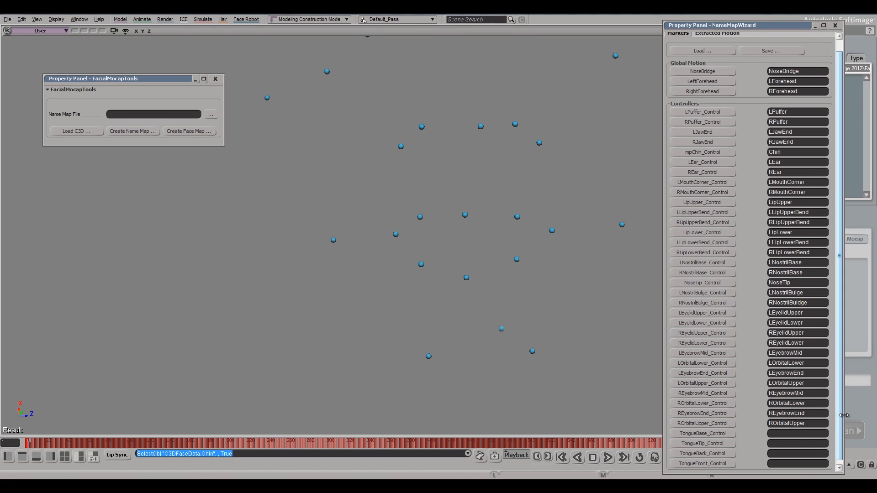
# Step: Review the whole name map, from the global motion entries through the facial controllers to the tongue controls
pyautogui.scroll(-1, 842, 411)
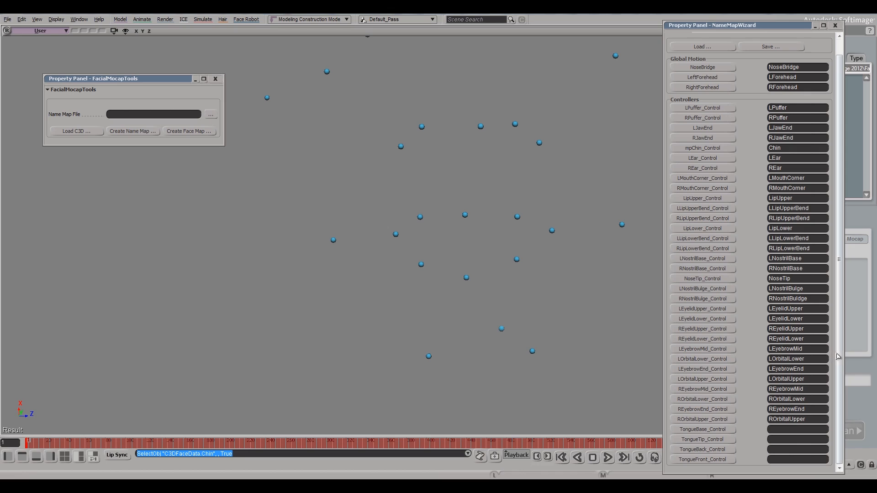
pyautogui.moveTo(841, 356); pyautogui.dragTo(838, 299)
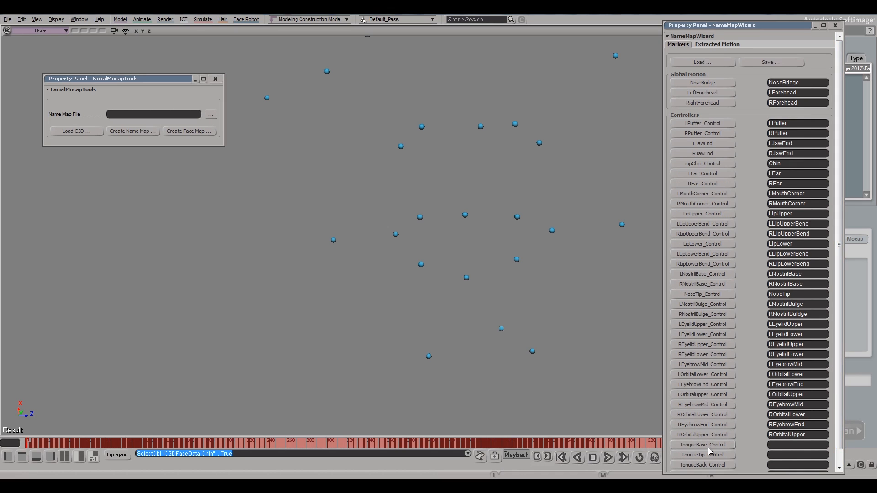
pyautogui.scroll(-2, 841, 400)
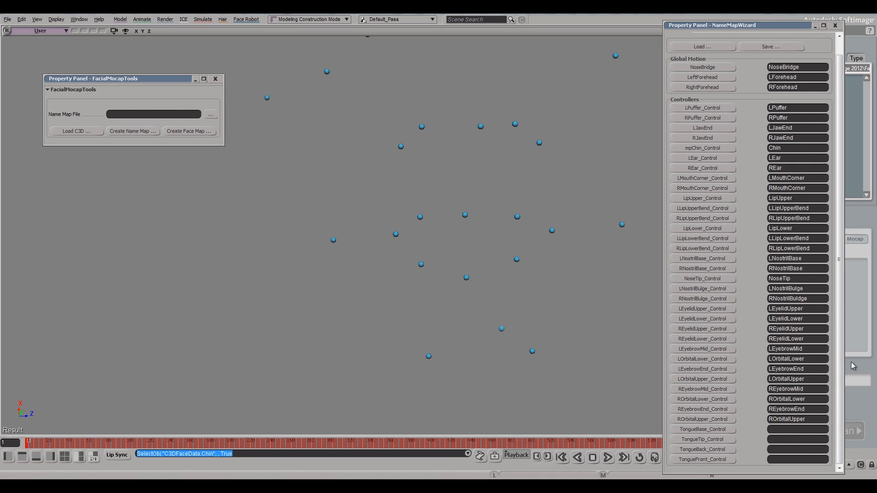
pyautogui.scroll(2, 841, 319)
pyautogui.scroll(-2, 842, 318)
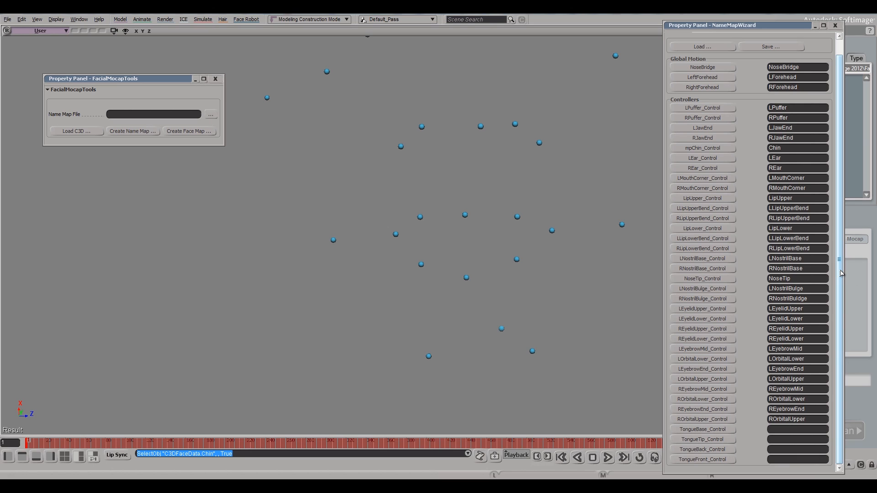
pyautogui.scroll(2, 842, 273)
pyautogui.scroll(-2, 842, 274)
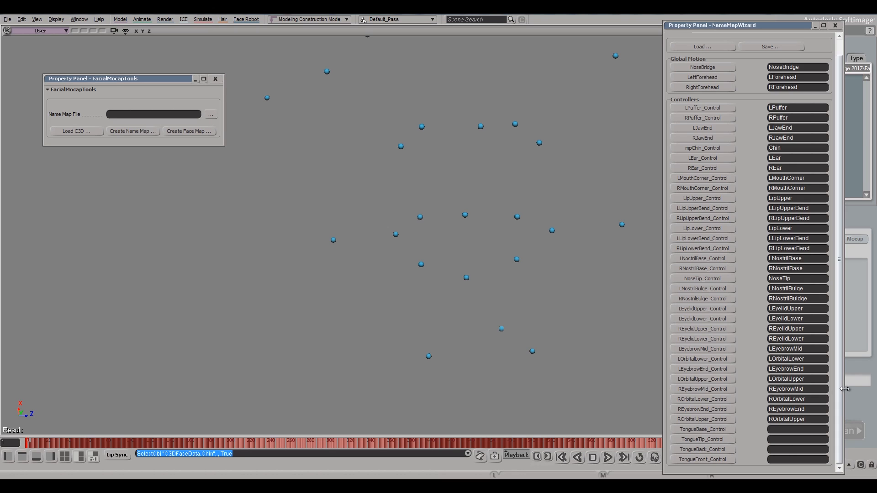
pyautogui.scroll(2, 840, 323)
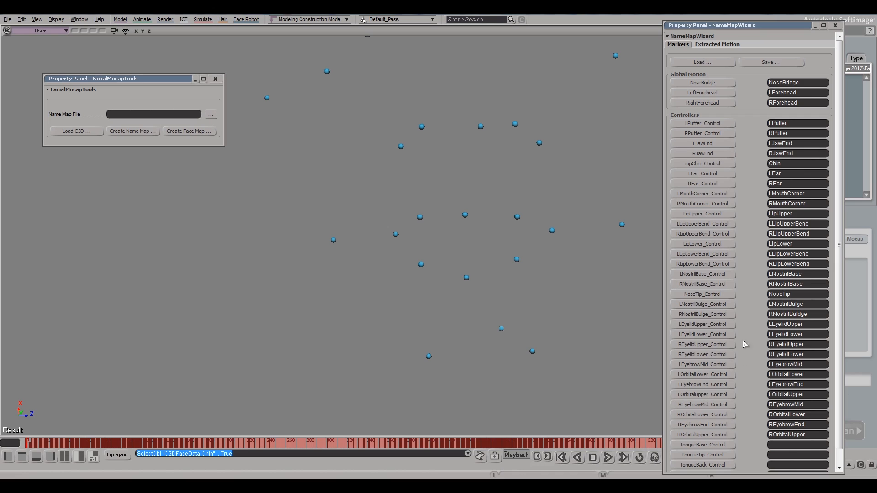
pyautogui.scroll(-2, 836, 260)
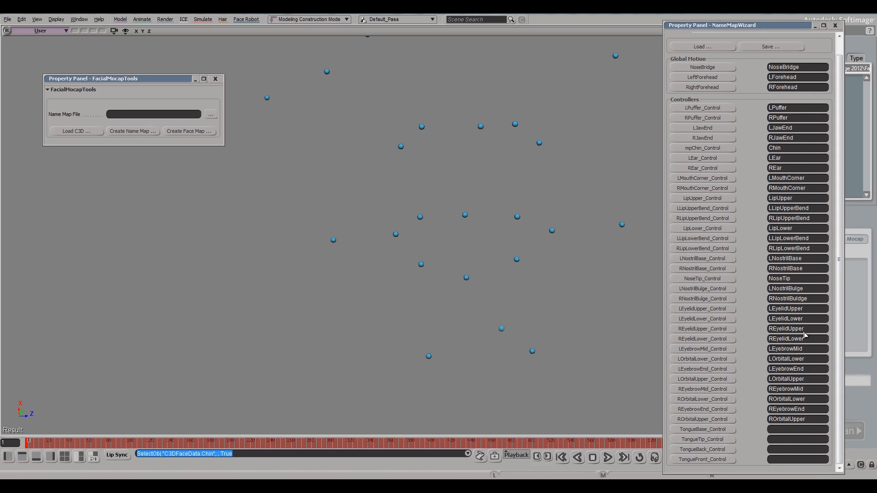
pyautogui.scroll(2, 838, 168)
pyautogui.scroll(-2, 838, 168)
pyautogui.scroll(2, 841, 248)
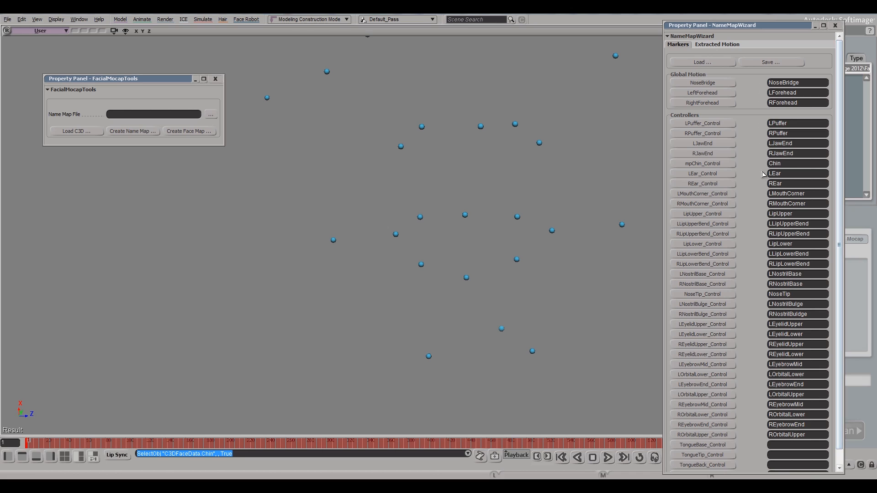
# Step: Save the name map as faceshift_nmap in the facecap folder
pyautogui.click(765, 62)
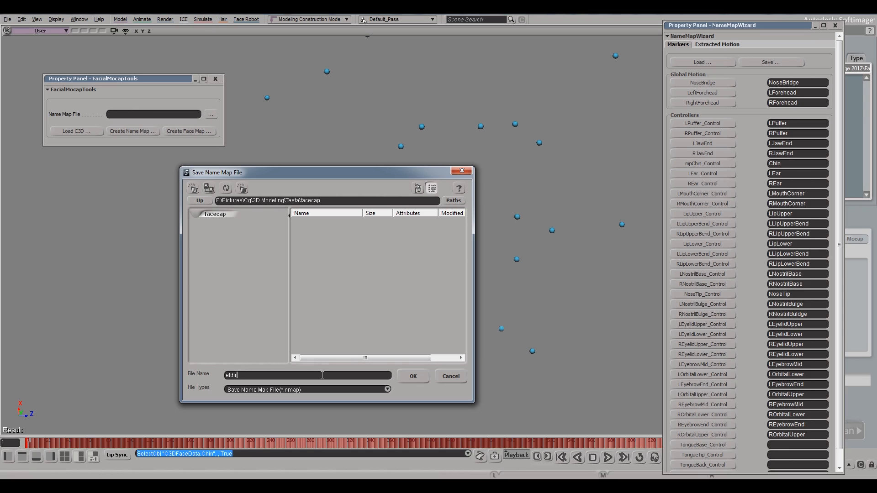
pyautogui.write('n_nmap')
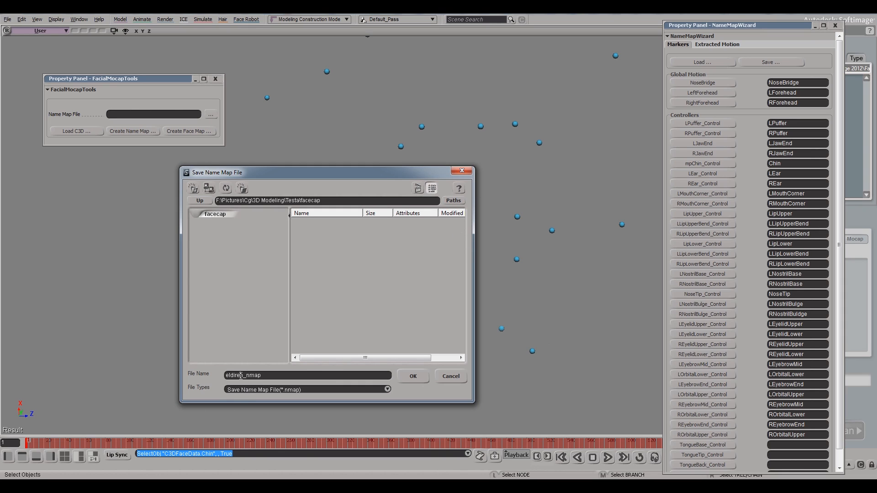
pyautogui.moveTo(244, 375); pyautogui.dragTo(182, 376)
pyautogui.write('faceshift')
pyautogui.click(415, 375)
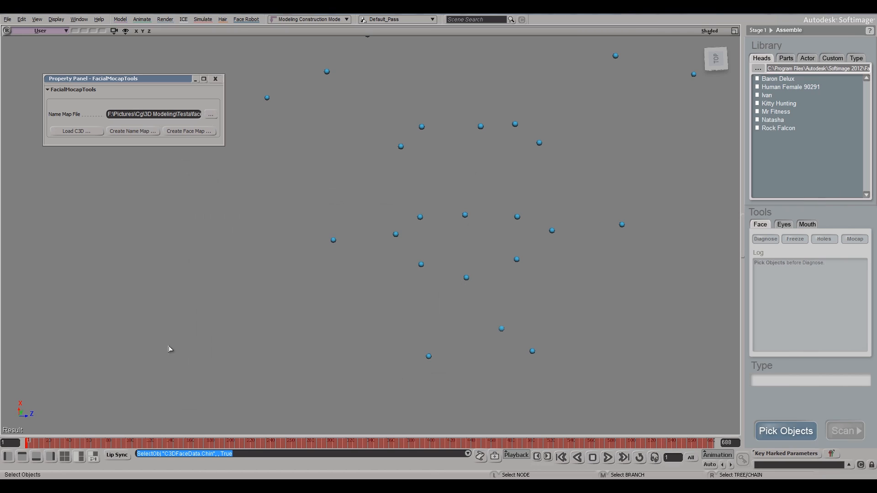
# Step: Go to frame 639 of the marker animation and save a face map named eldiren in the facecap folder
pyautogui.moveTo(106, 80); pyautogui.dragTo(141, 89)
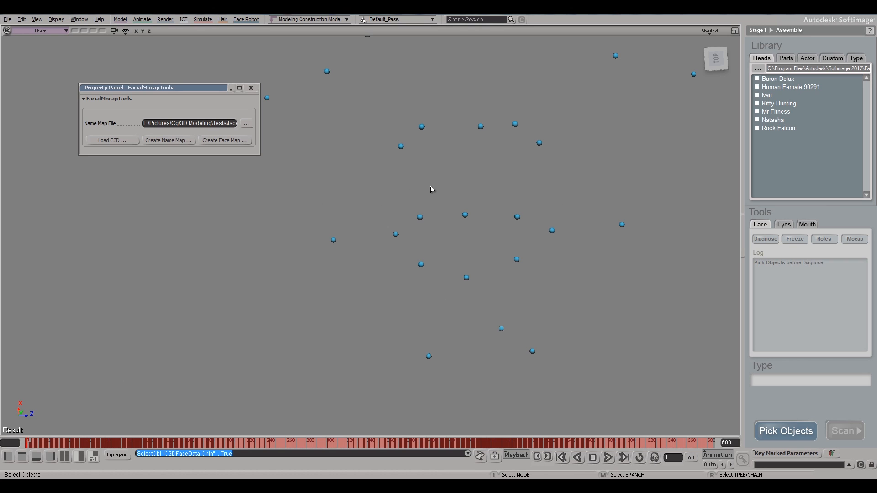
pyautogui.scroll(-3, 504, 196)
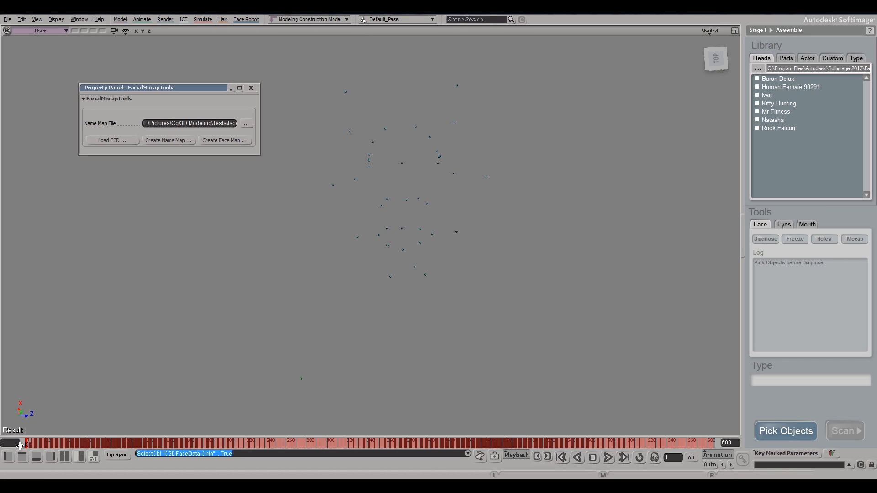
pyautogui.moveTo(26, 442)
pyautogui.mouseDown()
pyautogui.moveTo(731, 430)
pyautogui.moveTo(108, 396)
pyautogui.moveTo(4, 400)
pyautogui.moveTo(472, 405)
pyautogui.moveTo(4, 420)
pyautogui.mouseUp()
pyautogui.moveTo(7, 427); pyautogui.dragTo(66, 403)
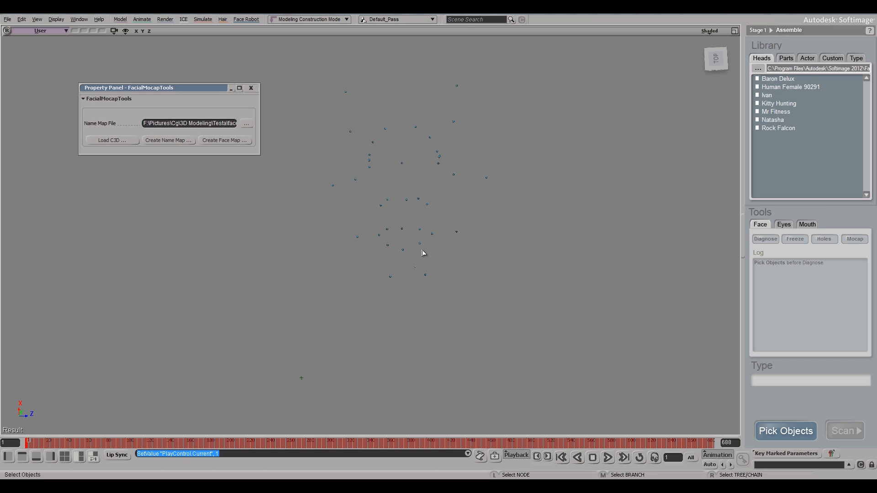
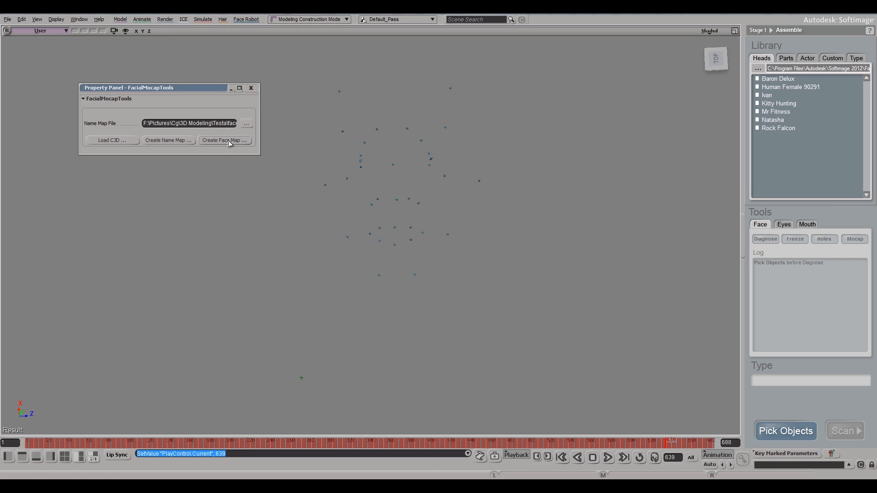
pyautogui.click(228, 141)
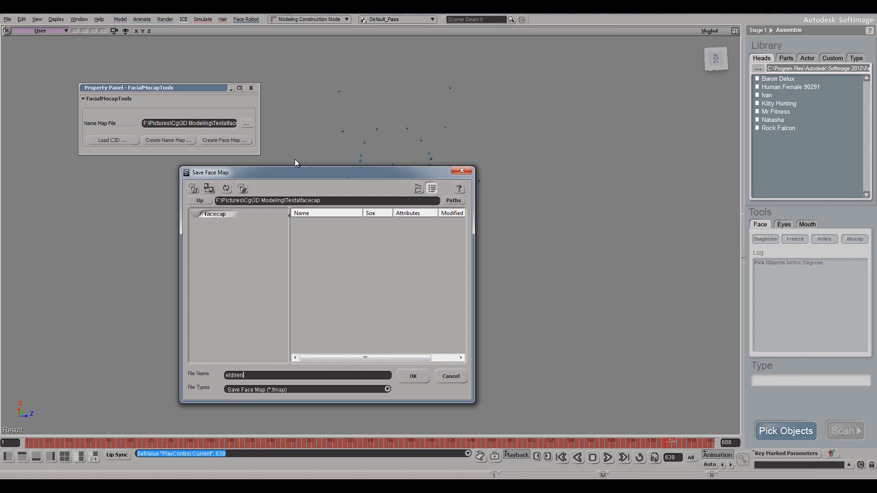
pyautogui.moveTo(295, 177); pyautogui.dragTo(628, 172)
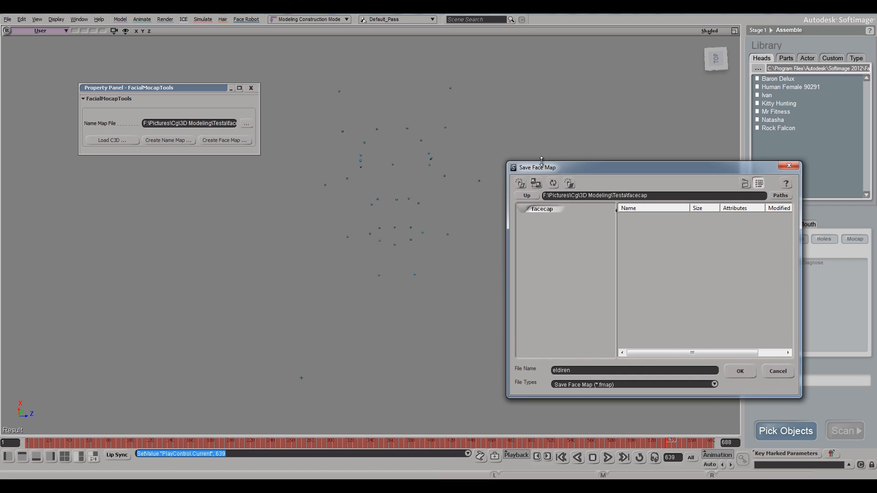
pyautogui.moveTo(537, 175); pyautogui.dragTo(314, 147)
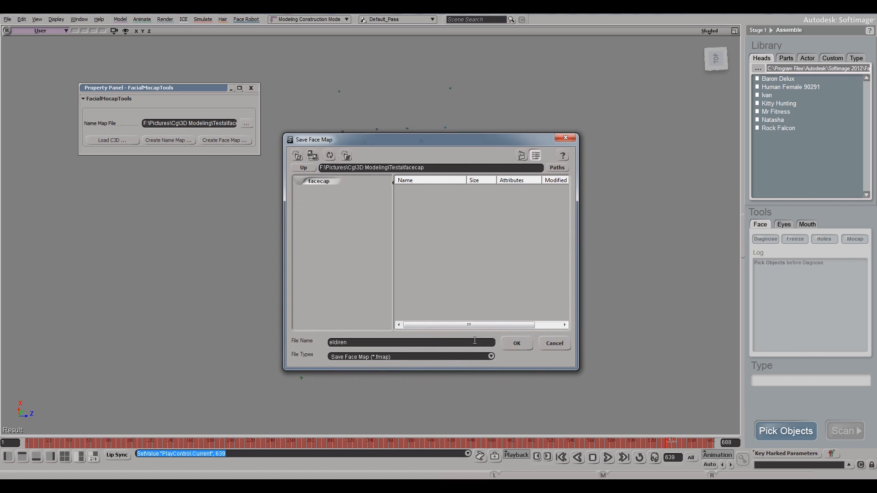
pyautogui.click(514, 346)
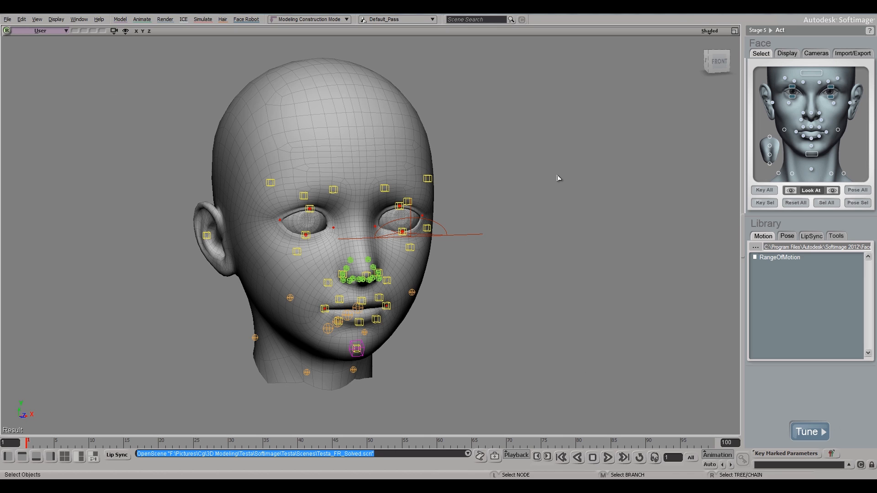
# Step: Look over the Tune stage of the solved head and return to the Act stage
pyautogui.click(812, 237)
pyautogui.click(767, 237)
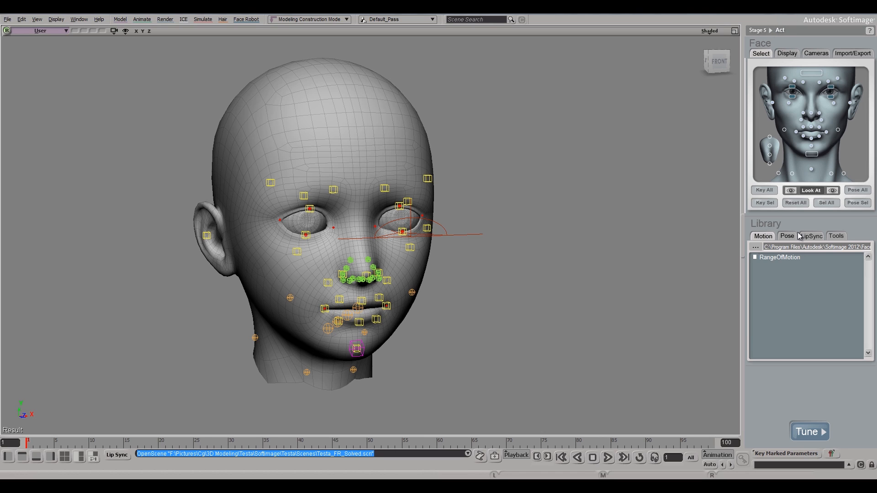
pyautogui.click(809, 431)
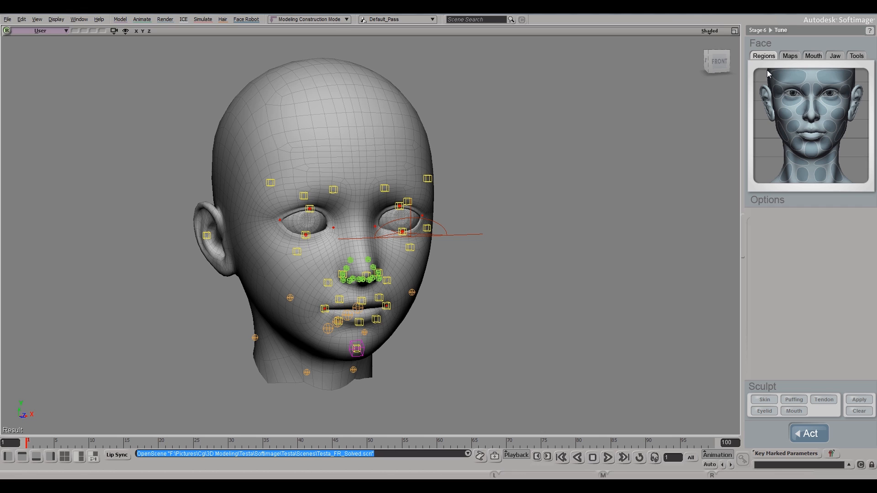
pyautogui.click(810, 433)
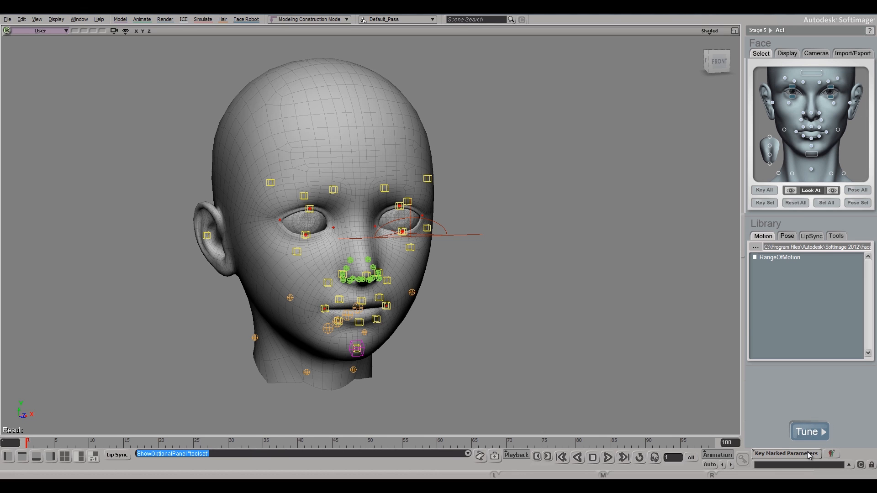
pyautogui.click(810, 431)
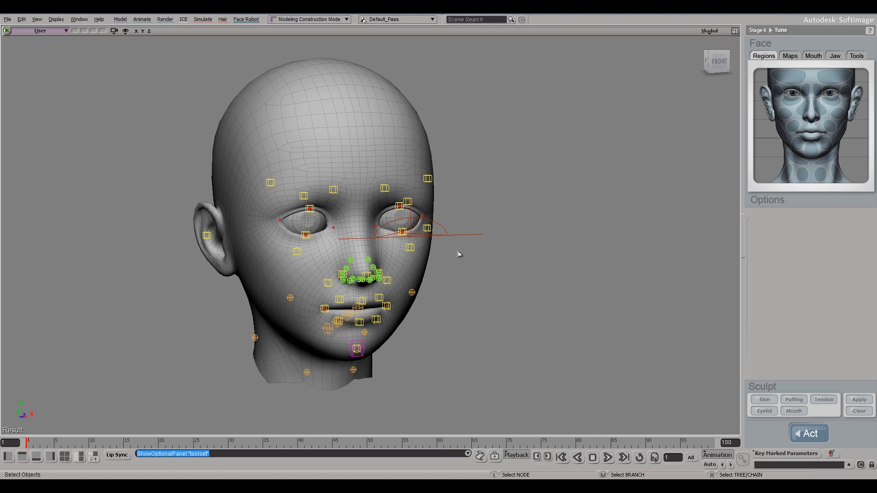
pyautogui.click(809, 433)
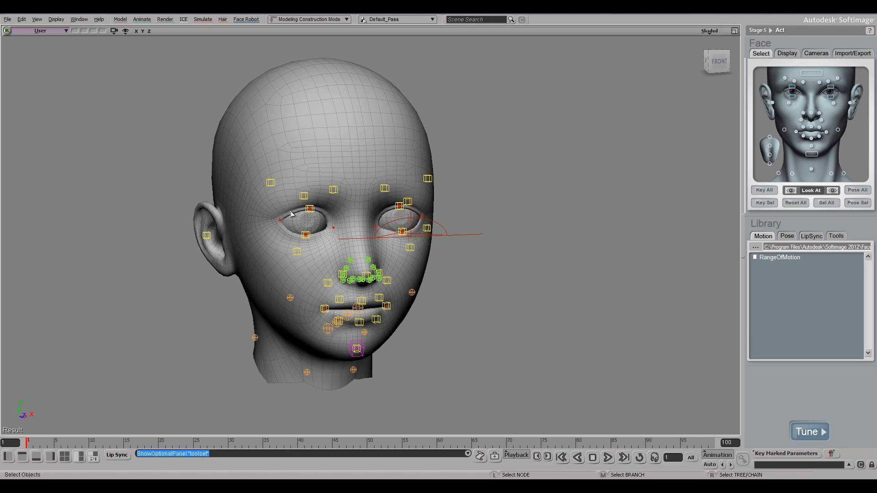
# Step: Apply the RangeOfMotion animation from the motion library to the solved head
pyautogui.moveTo(767, 270)
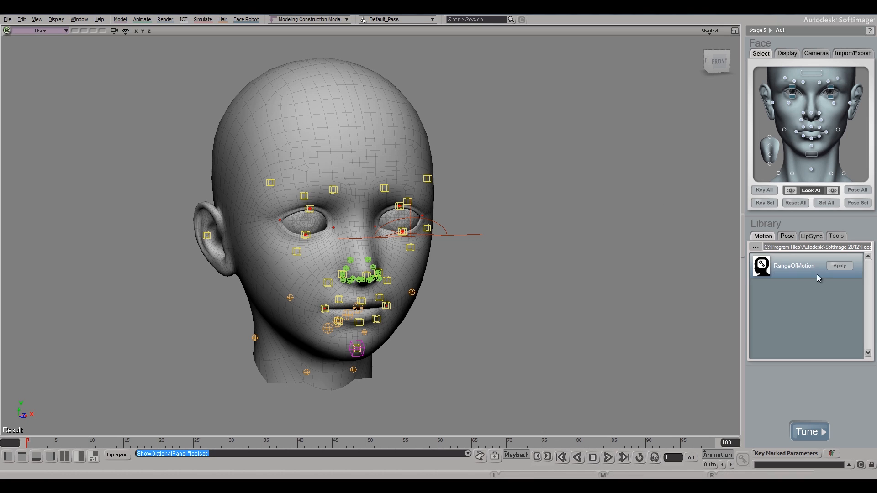
pyautogui.moveTo(812, 274)
pyautogui.click(838, 266)
# Step: Scrub the range-of-motion animation up to frame 3791 and examine how the face deforms from the front and side
pyautogui.moveTo(29, 442); pyautogui.dragTo(398, 438)
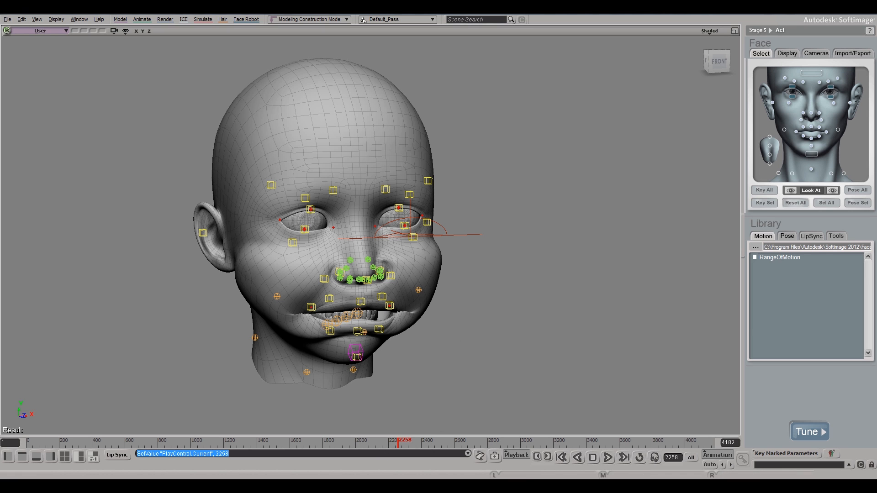
pyautogui.moveTo(402, 454); pyautogui.dragTo(479, 453)
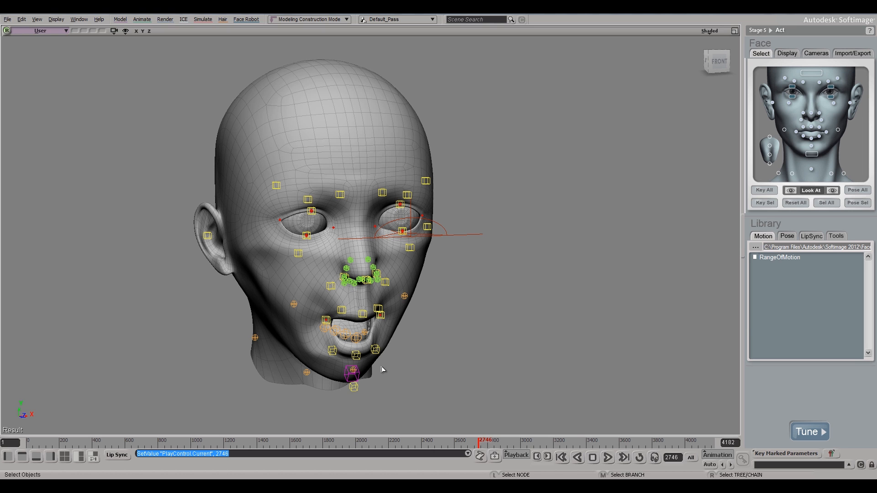
pyautogui.moveTo(479, 443); pyautogui.dragTo(652, 426)
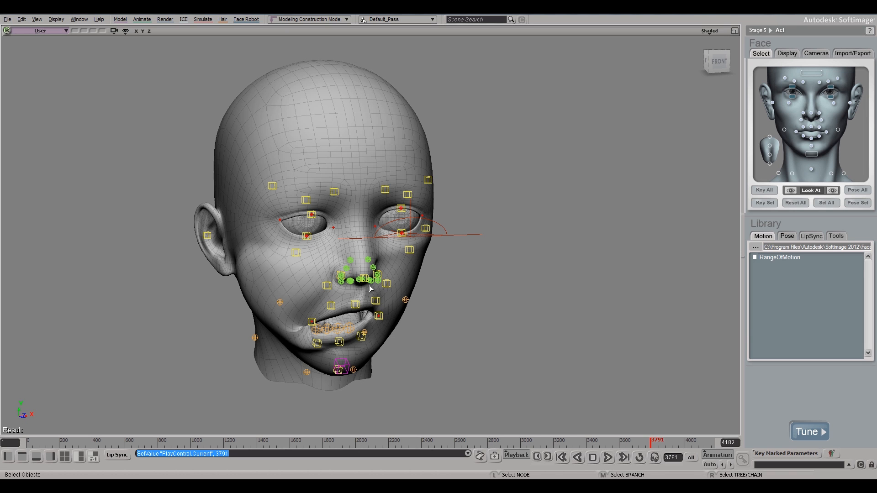
pyautogui.press('s')
pyautogui.moveTo(527, 279); pyautogui.dragTo(546, 278)
pyautogui.press('s')
pyautogui.moveTo(573, 309)
pyautogui.mouseDown(button='right')
pyautogui.moveTo(522, 317)
pyautogui.moveTo(522, 286)
pyautogui.moveTo(583, 306)
pyautogui.moveTo(618, 296)
pyautogui.moveTo(618, 270)
pyautogui.moveTo(519, 309)
pyautogui.moveTo(513, 299)
pyautogui.moveTo(575, 306)
pyautogui.moveTo(517, 311)
pyautogui.moveTo(538, 290)
pyautogui.moveTo(571, 306)
pyautogui.moveTo(625, 306)
pyautogui.moveTo(489, 303)
pyautogui.moveTo(523, 309)
pyautogui.moveTo(545, 286)
pyautogui.moveTo(595, 327)
pyautogui.moveTo(567, 300)
pyautogui.moveTo(506, 309)
pyautogui.moveTo(537, 319)
pyautogui.moveTo(572, 303)
pyautogui.moveTo(554, 298)
pyautogui.moveTo(501, 309)
pyautogui.moveTo(591, 319)
pyautogui.moveTo(568, 303)
pyautogui.moveTo(514, 297)
pyautogui.moveTo(528, 315)
pyautogui.moveTo(571, 304)
pyautogui.moveTo(585, 287)
pyautogui.moveTo(502, 297)
pyautogui.moveTo(529, 311)
pyautogui.moveTo(609, 297)
pyautogui.moveTo(537, 304)
pyautogui.moveTo(535, 321)
pyautogui.moveTo(593, 307)
pyautogui.moveTo(568, 295)
pyautogui.moveTo(536, 303)
pyautogui.moveTo(571, 295)
pyautogui.moveTo(540, 297)
pyautogui.moveTo(625, 271)
pyautogui.moveTo(632, 292)
pyautogui.moveTo(579, 300)
pyautogui.moveTo(550, 272)
pyautogui.moveTo(568, 286)
pyautogui.moveTo(618, 286)
pyautogui.moveTo(552, 298)
pyautogui.moveTo(570, 300)
pyautogui.mouseUp(button='right')
pyautogui.press('s')
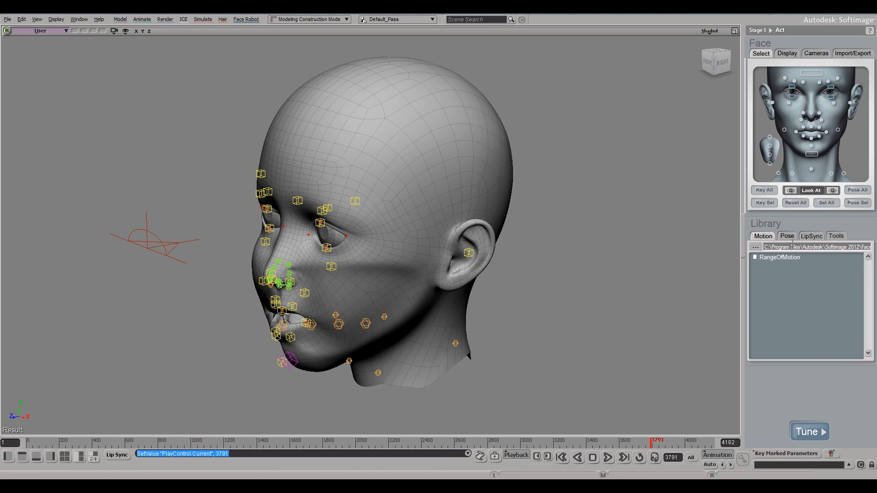
# Step: Open the folder chooser for the motion library and look through its available locations
pyautogui.click(755, 248)
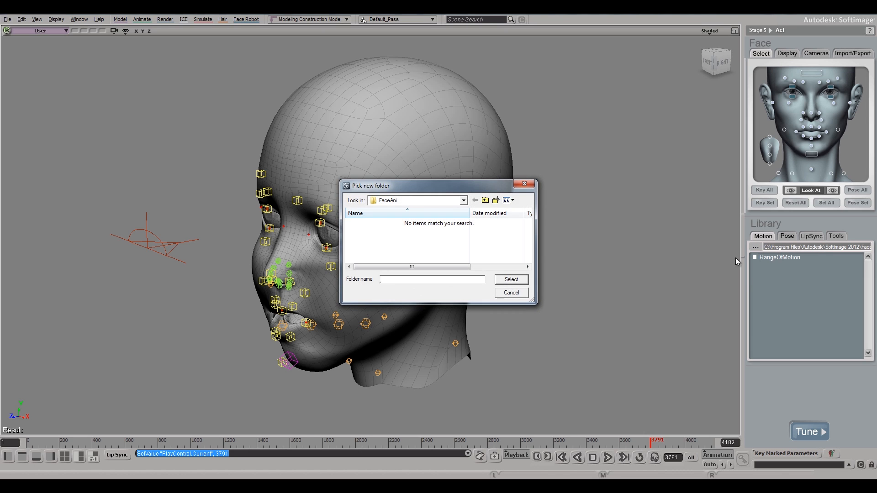
pyautogui.click(463, 200)
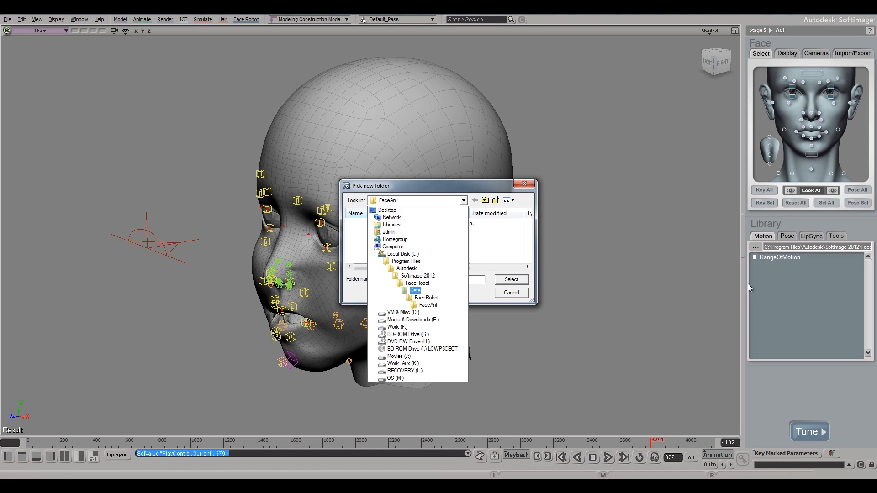
pyautogui.click(495, 240)
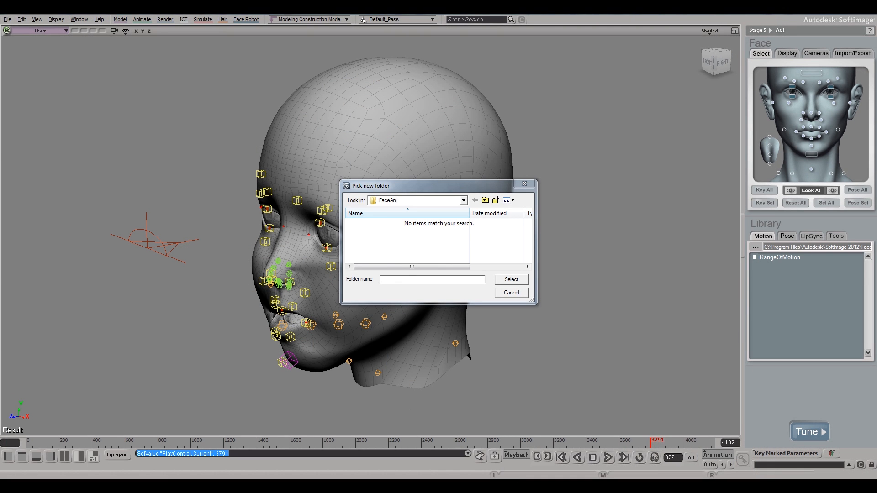
# Step: Switch to Windows Explorer, refresh the facecap folder and check the saved group map, face map and name map files
pyautogui.moveTo(876, 151); pyautogui.dragTo(462, 102)
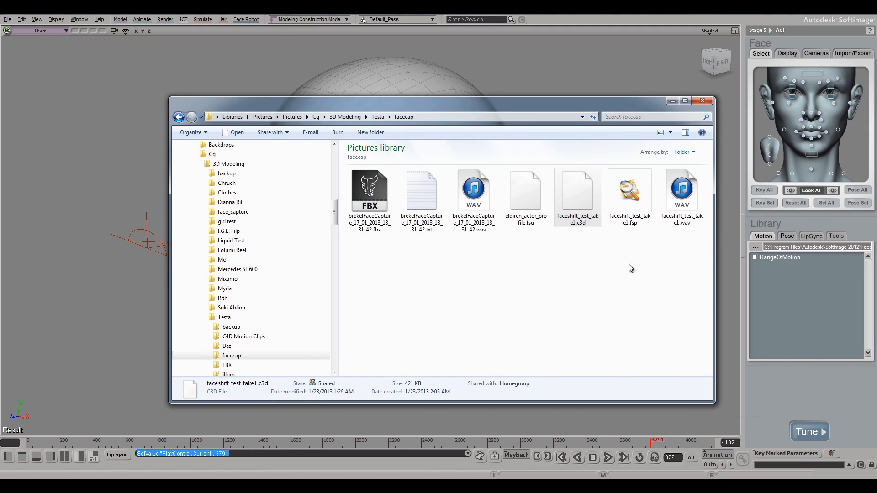
pyautogui.click(550, 261)
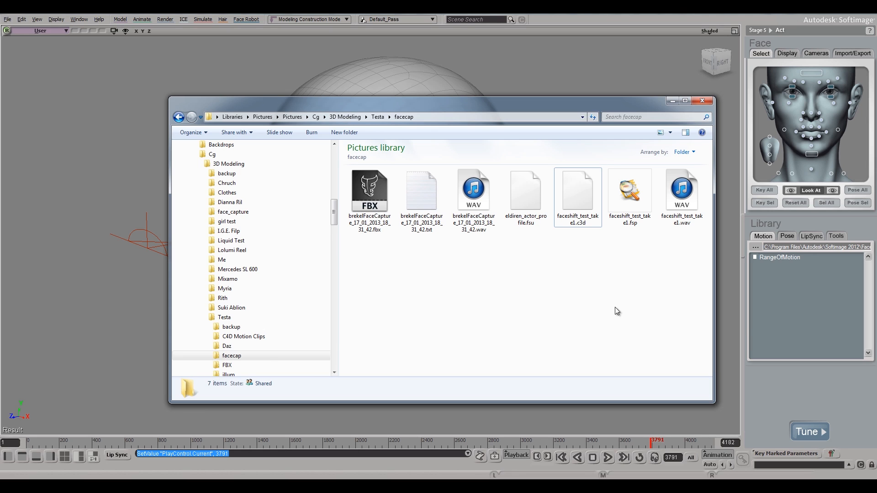
pyautogui.click(592, 118)
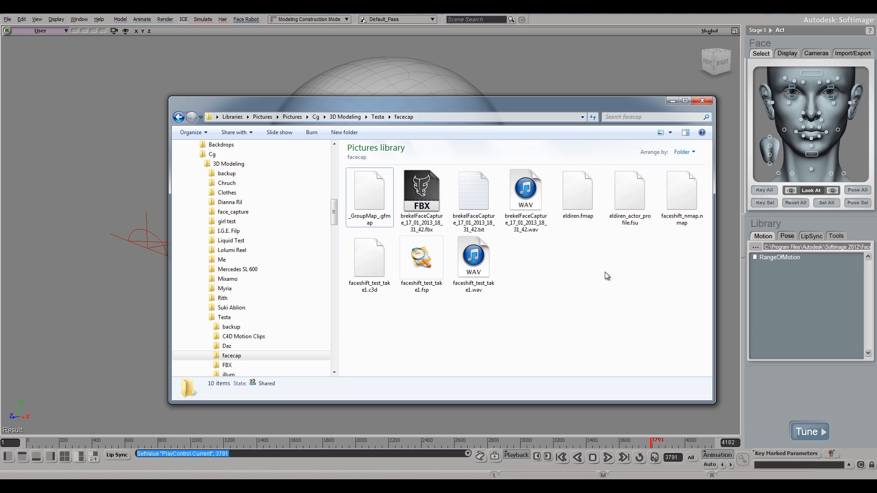
pyautogui.click(377, 212)
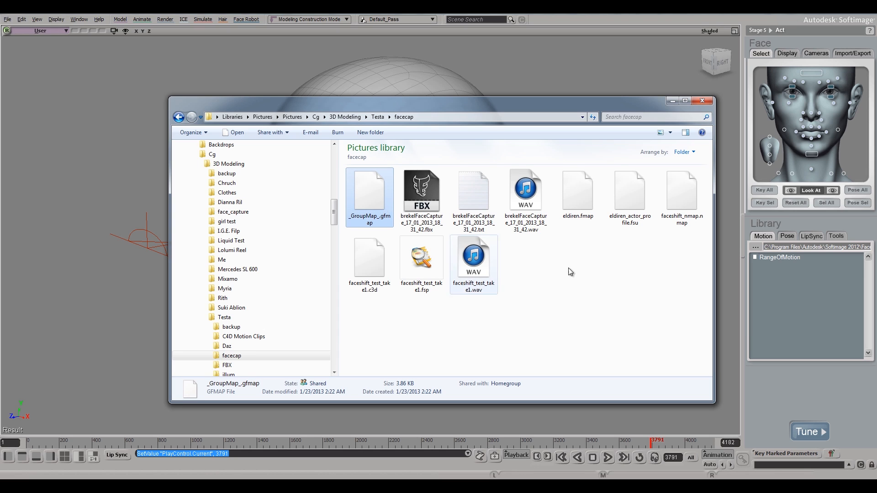
pyautogui.click(579, 208)
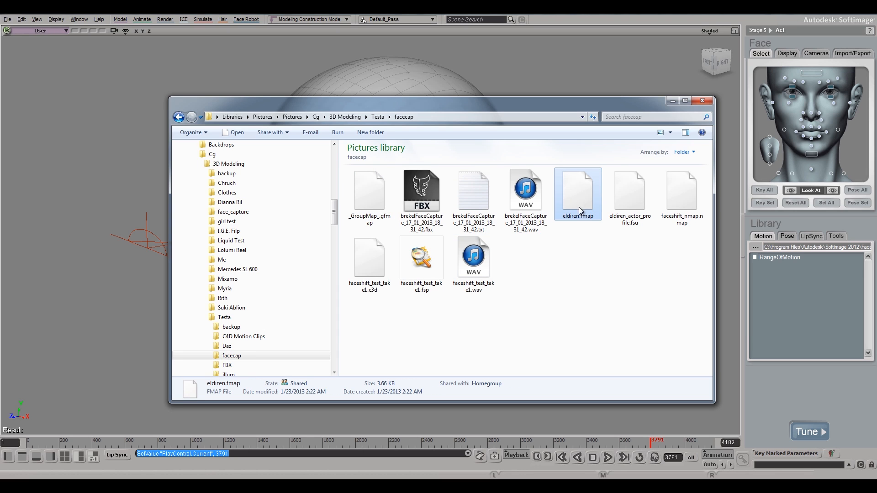
pyautogui.click(676, 192)
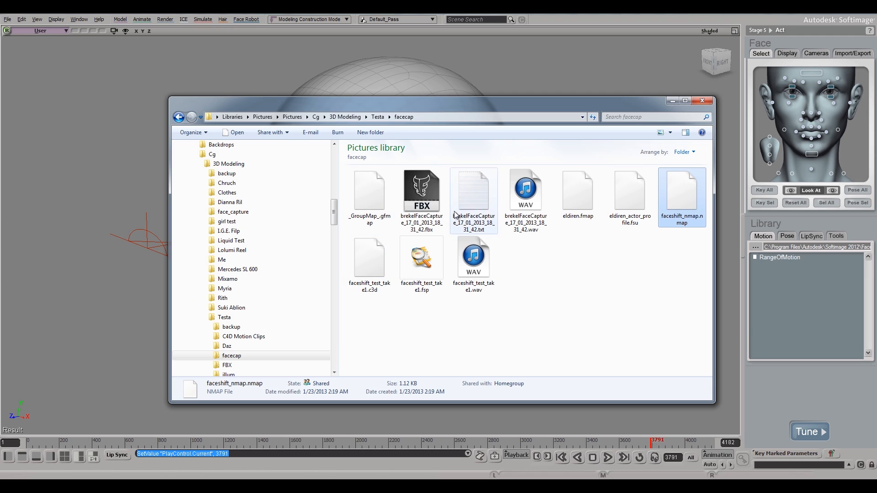
# Step: Copy the facecap folder path and choose F:\Pictures\Cg\3D Modeling\Testa\facecap as the motion library folder in Softimage
pyautogui.click(443, 117)
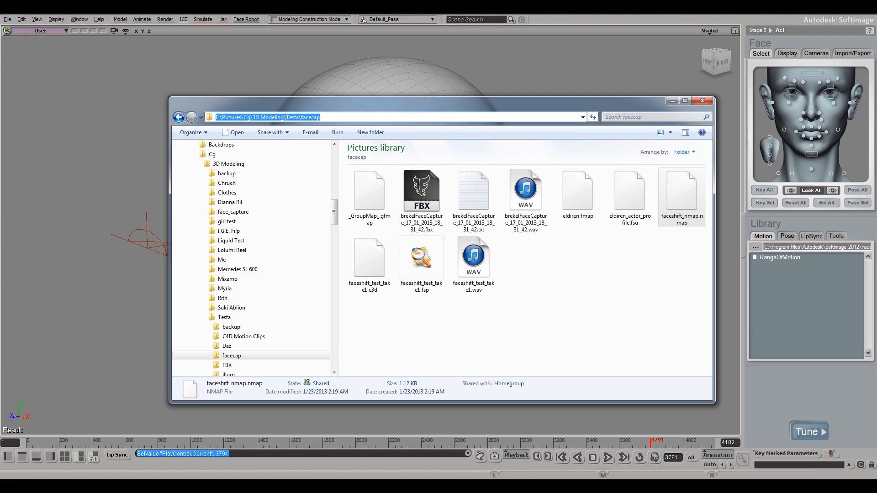
pyautogui.rightClick(287, 116)
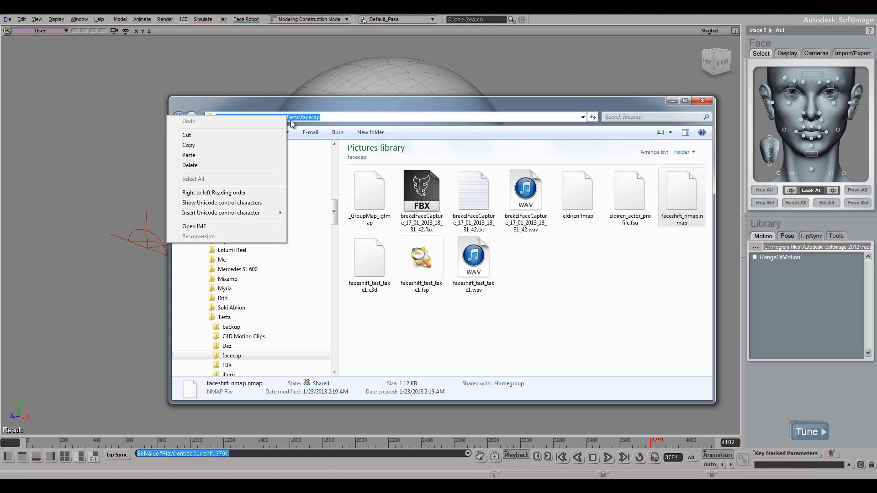
pyautogui.click(215, 145)
pyautogui.moveTo(270, 101); pyautogui.dragTo(876, 102)
pyautogui.click(410, 279)
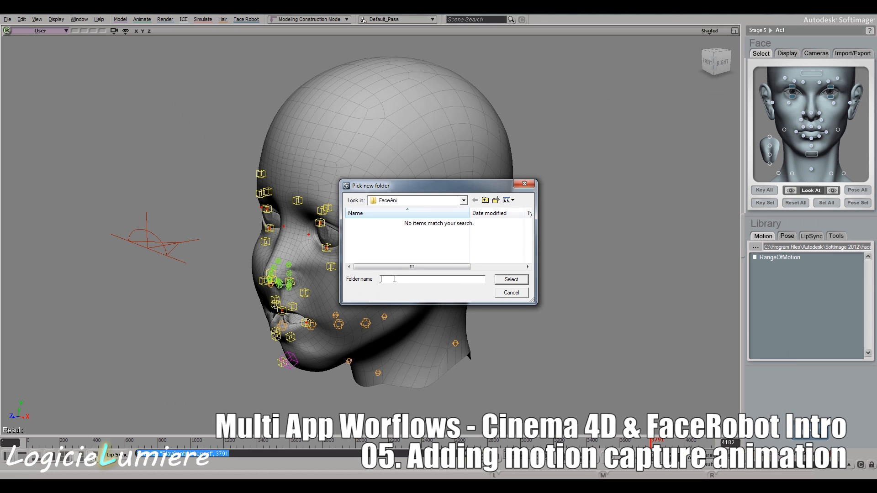
pyautogui.hotkey('ctrl', 'v')
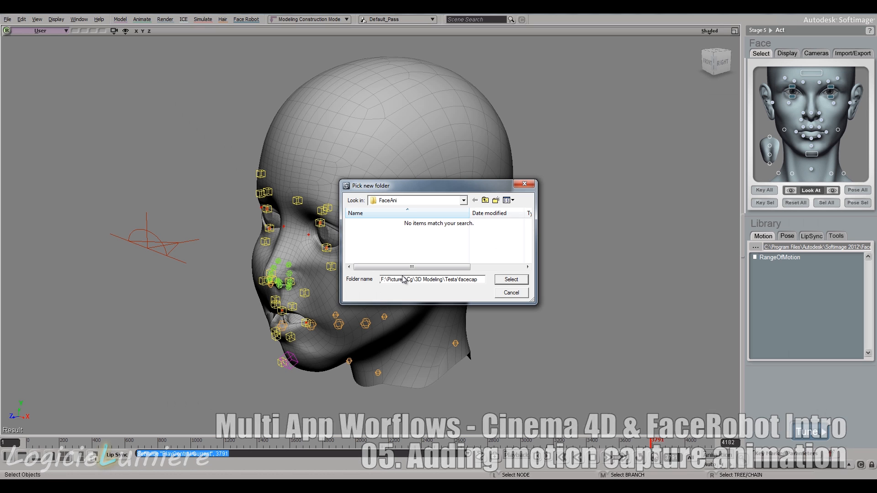
pyautogui.press('Return')
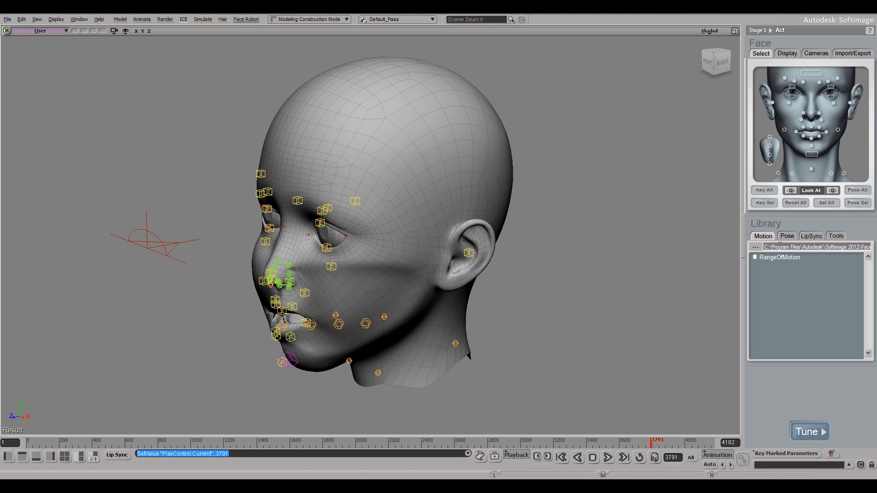
# Step: Open the folder chooser for the motion library and browse through Libraries to the Pictures library
pyautogui.click(820, 247)
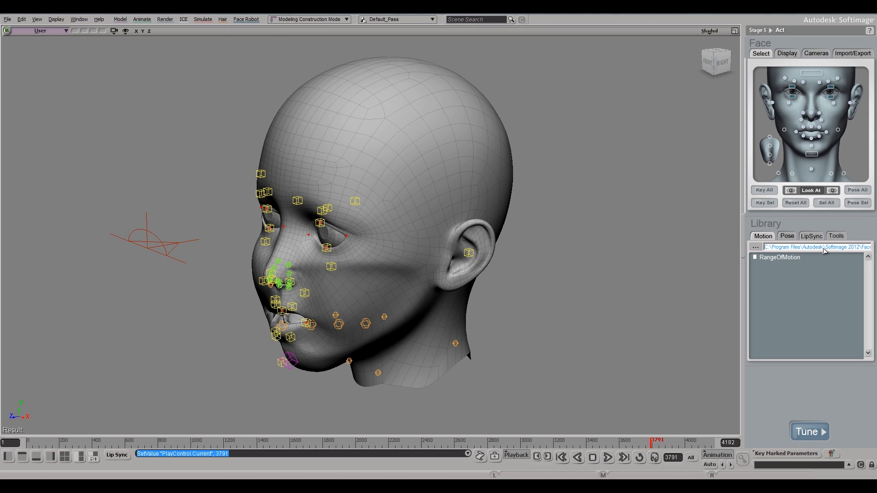
pyautogui.click(754, 247)
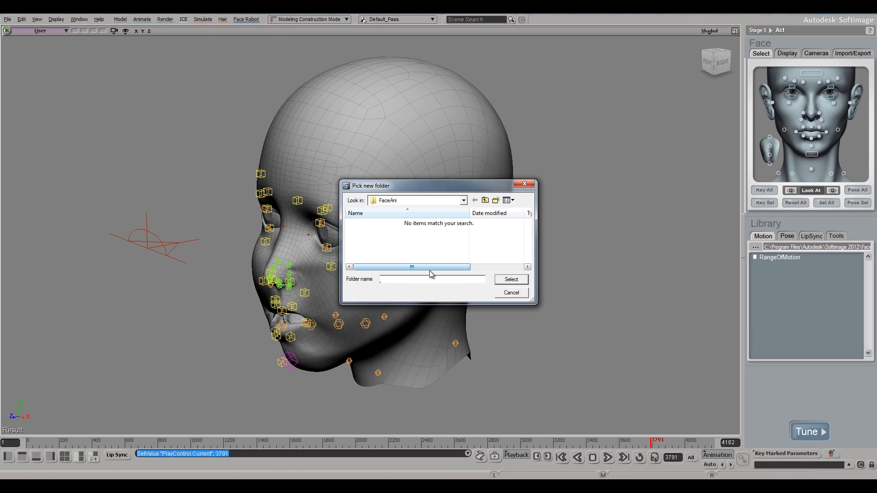
pyautogui.click(462, 201)
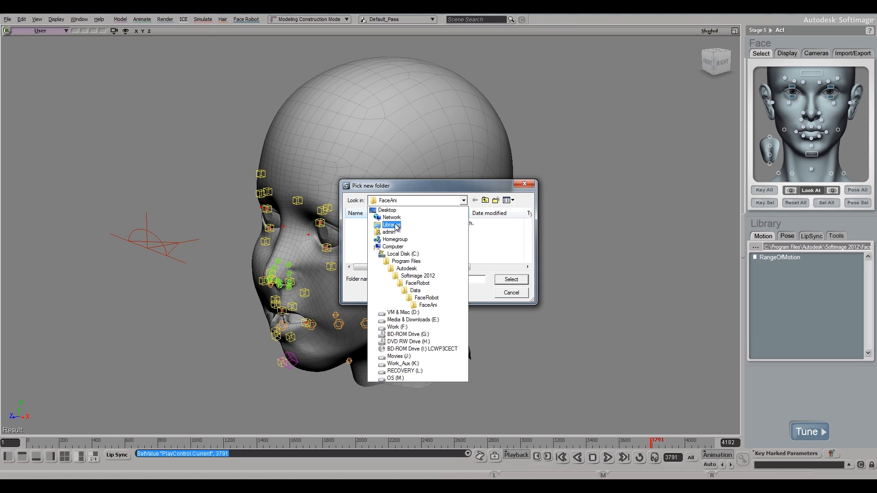
pyautogui.click(396, 227)
pyautogui.doubleClick(375, 226)
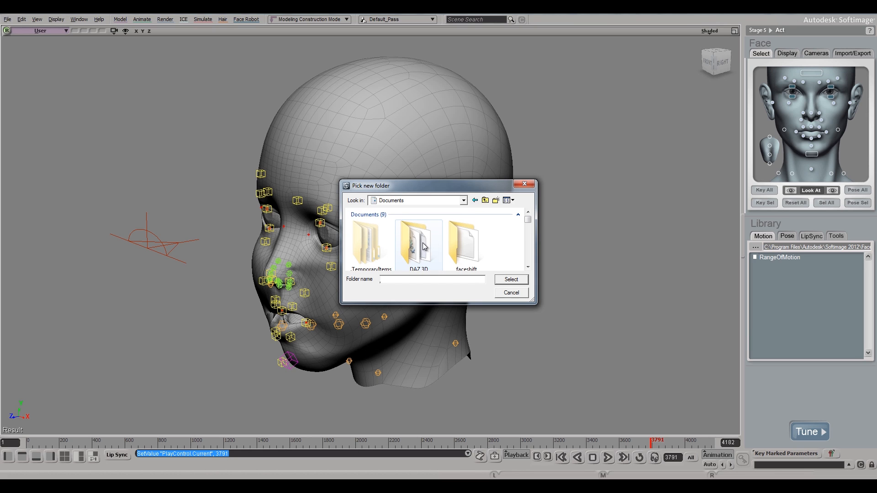
pyautogui.click(423, 246)
pyautogui.click(424, 201)
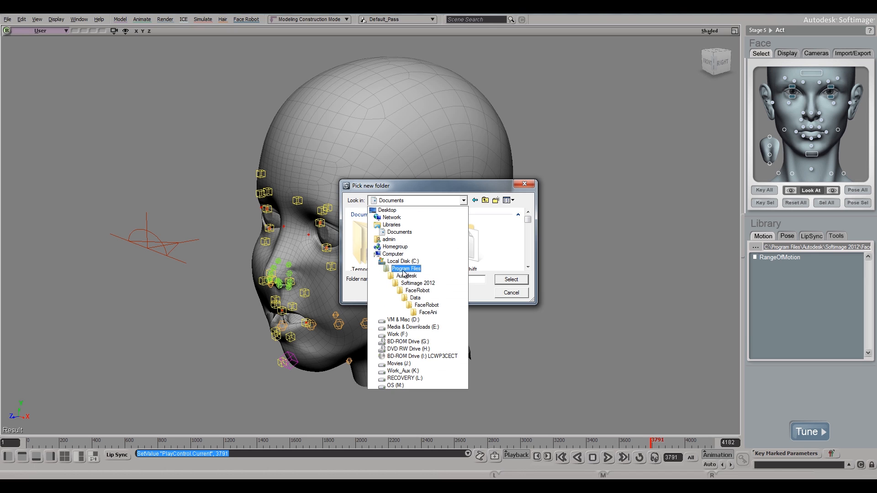
pyautogui.click(386, 226)
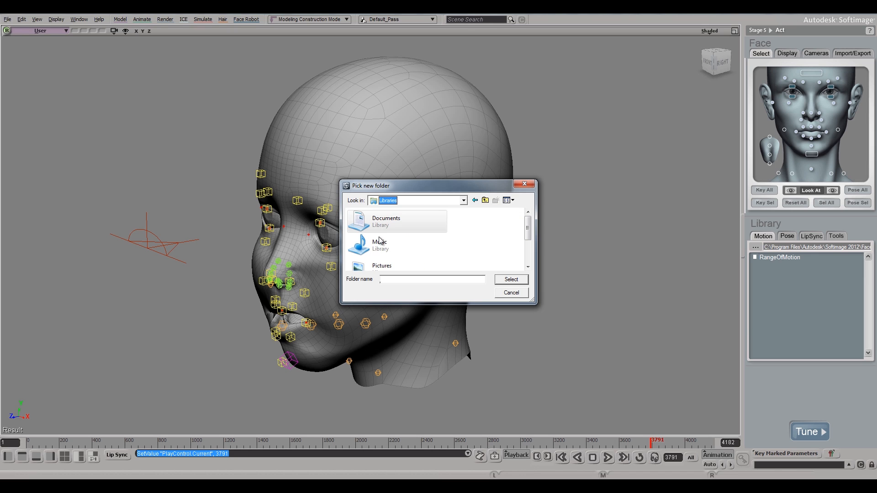
pyautogui.doubleClick(383, 264)
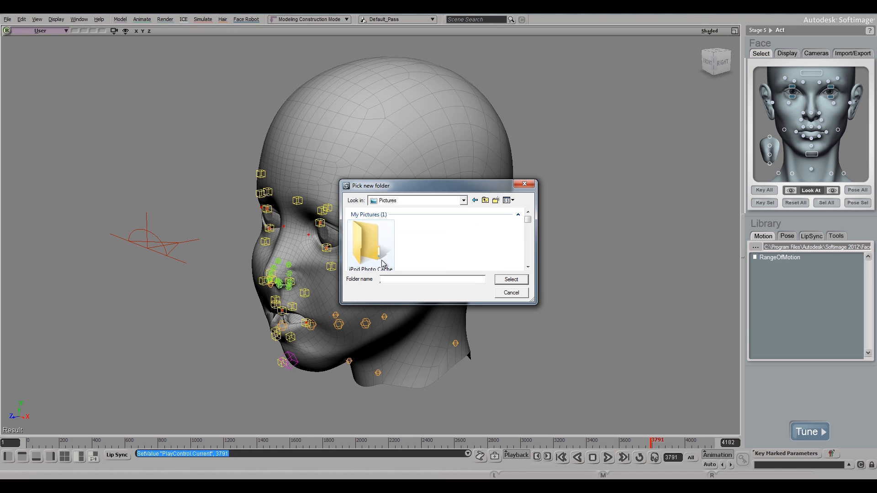
pyautogui.click(374, 247)
pyautogui.press('c')
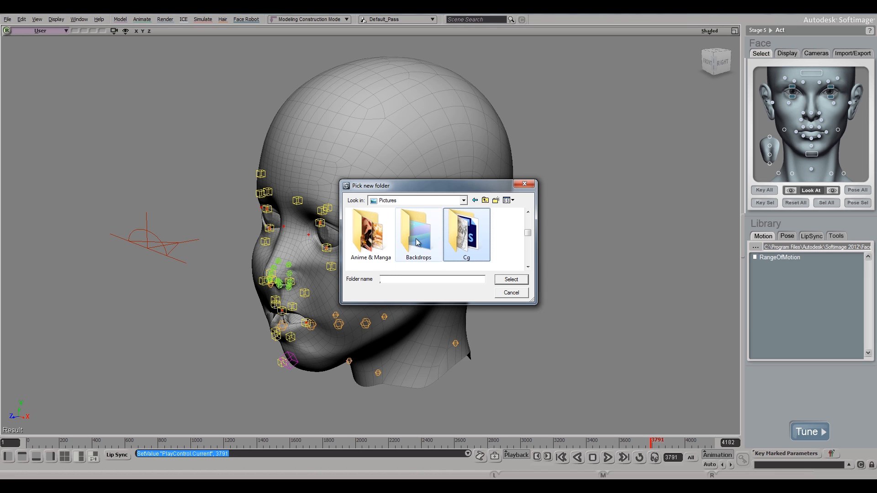
# Step: Go through Cg, 3D Modeling and Testa to the facecap folder and choose it as the motion library folder
pyautogui.doubleClick(463, 241)
pyautogui.doubleClick(381, 246)
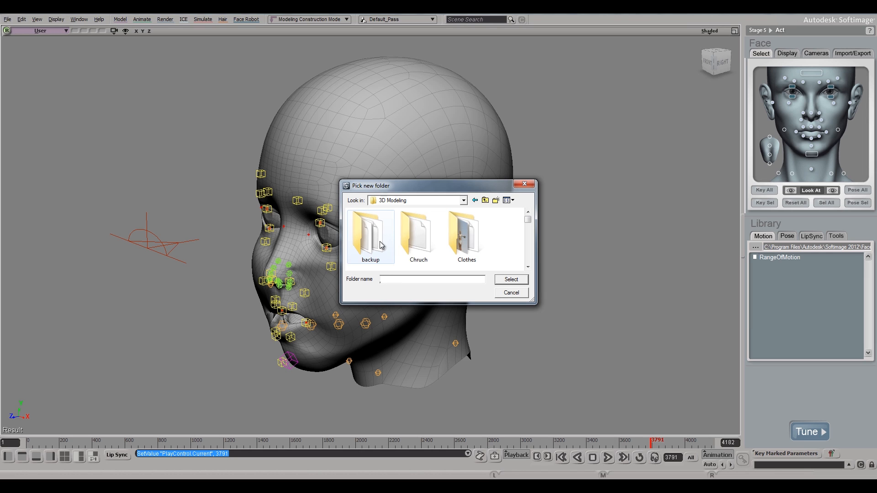
pyautogui.click(413, 243)
pyautogui.doubleClick(412, 244)
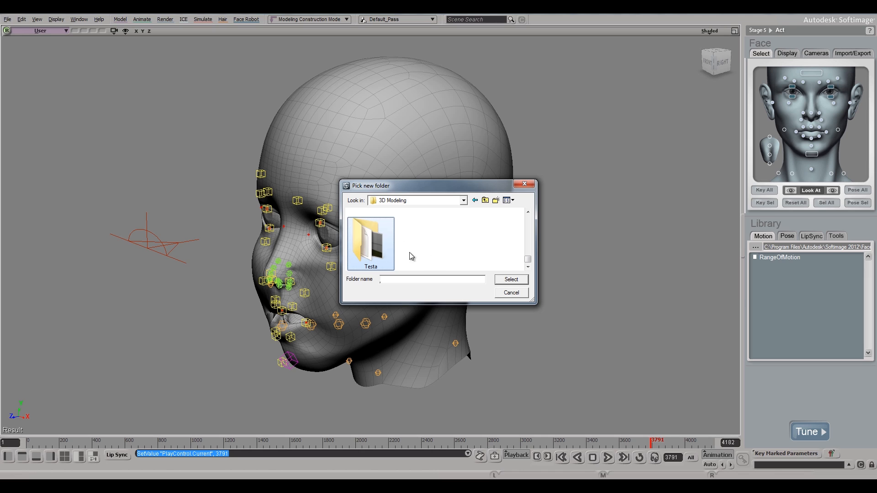
pyautogui.doubleClick(370, 240)
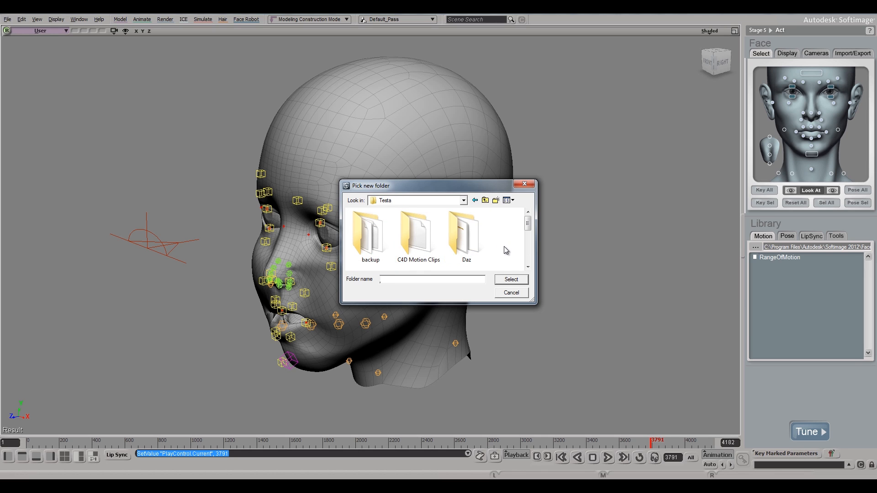
pyautogui.scroll(-2, 504, 250)
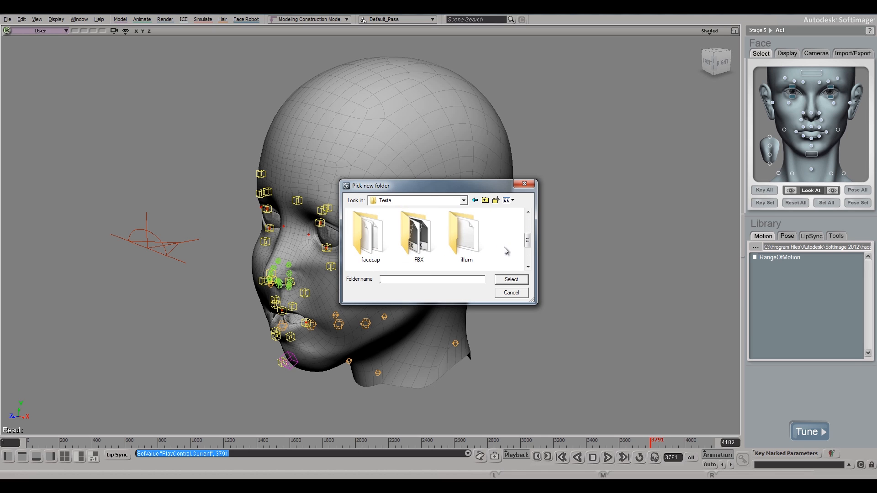
pyautogui.click(381, 242)
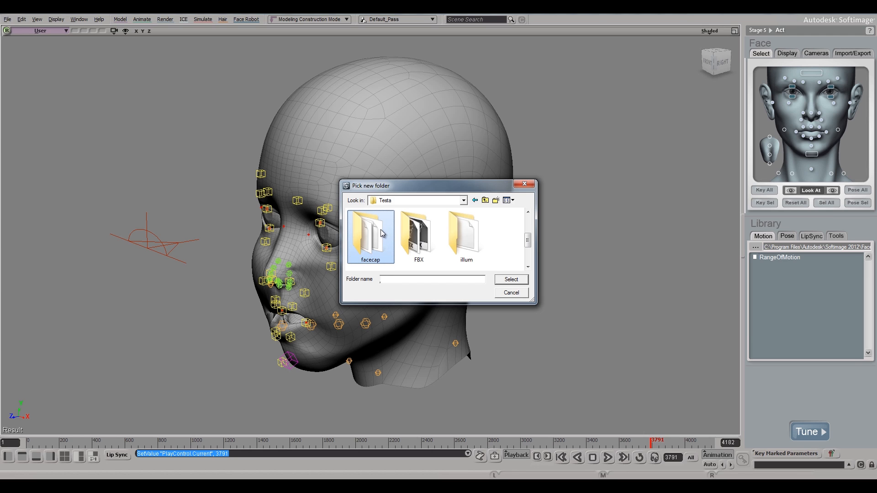
pyautogui.doubleClick(378, 233)
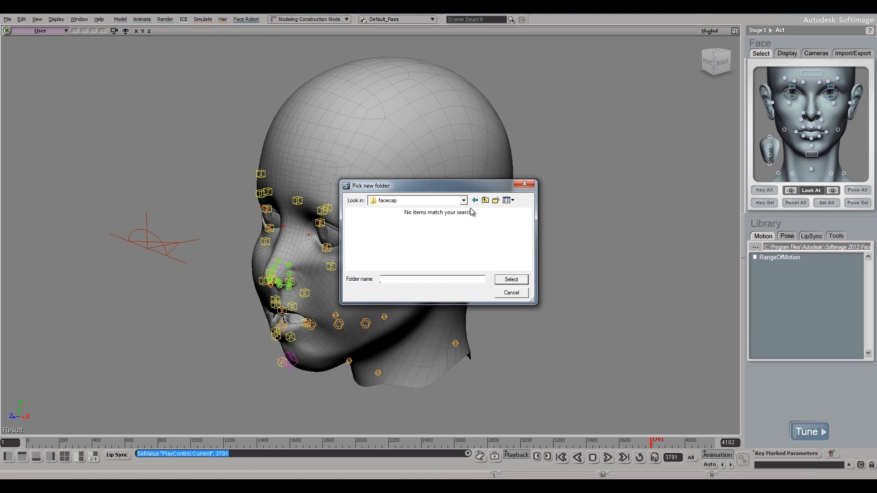
pyautogui.click(510, 280)
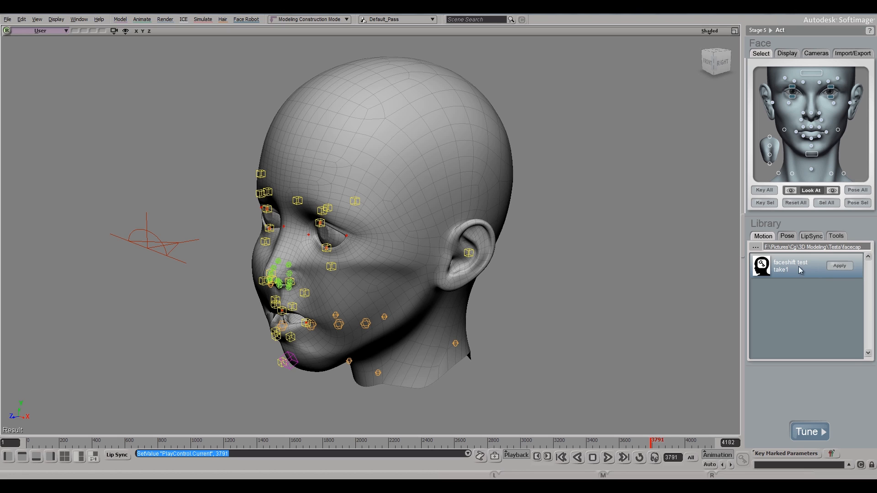
# Step: Apply the faceshift test take1 motion to the head and scrub the animation from the start to frame 84
pyautogui.click(840, 266)
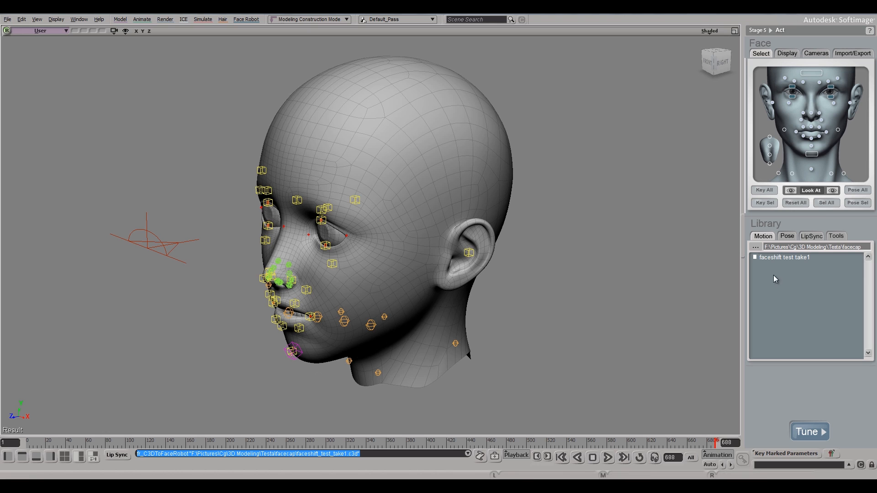
pyautogui.click(31, 443)
pyautogui.moveTo(31, 443); pyautogui.dragTo(109, 438)
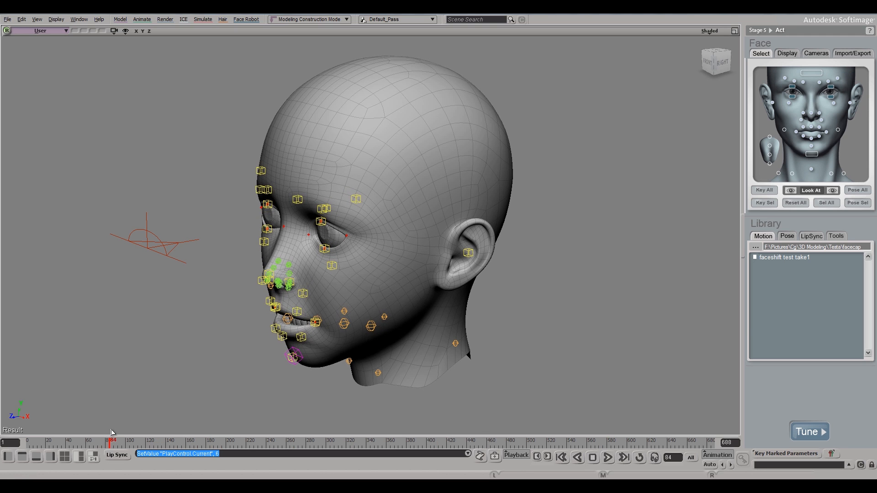
# Step: Scrub the applied capture on to frame 587 and examine the facial motion from a front three-quarter view
pyautogui.press('s')
pyautogui.moveTo(192, 327); pyautogui.dragTo(460, 354, button='right')
pyautogui.moveTo(469, 322); pyautogui.dragTo(521, 299, button='right')
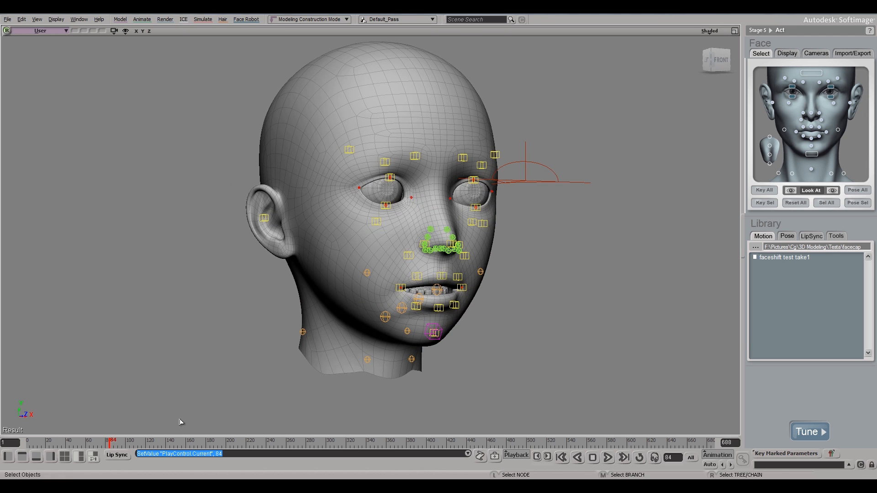
pyautogui.moveTo(109, 439); pyautogui.dragTo(393, 435)
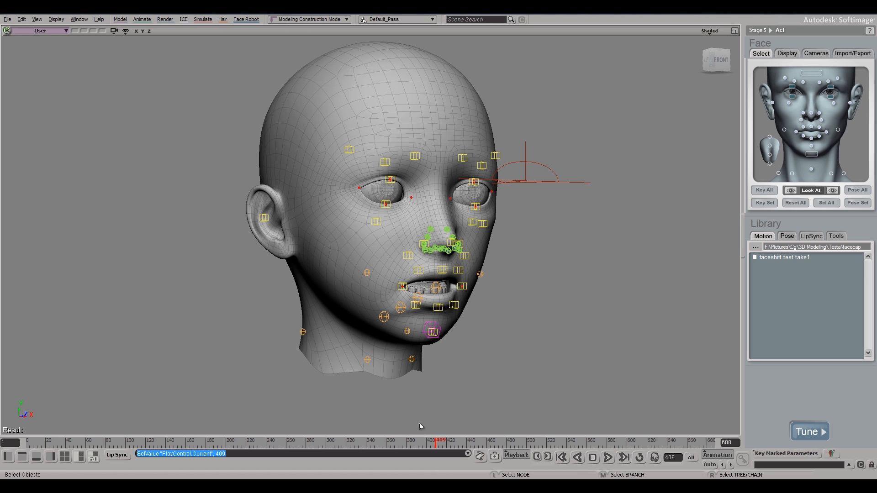
pyautogui.moveTo(435, 443); pyautogui.dragTo(615, 443)
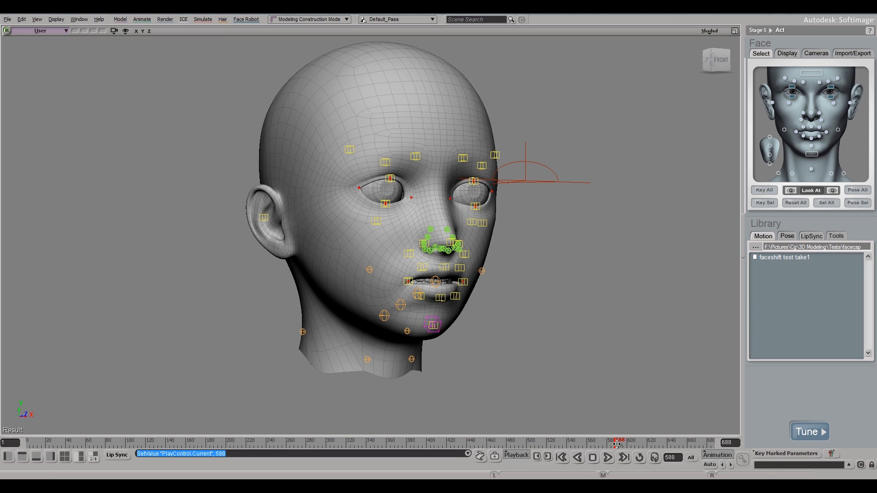
pyautogui.moveTo(616, 443)
pyautogui.mouseDown()
pyautogui.moveTo(679, 444)
pyautogui.moveTo(38, 444)
pyautogui.moveTo(616, 442)
pyautogui.mouseUp()
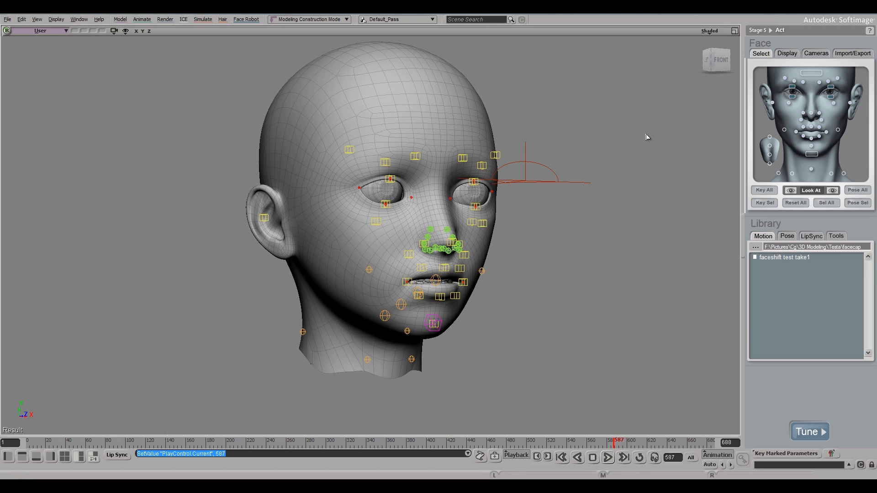
# Step: Start generating a Point Oven cache (.mdd) and browse to the Testa folder inside 3D Modeling for the output
pyautogui.click(844, 53)
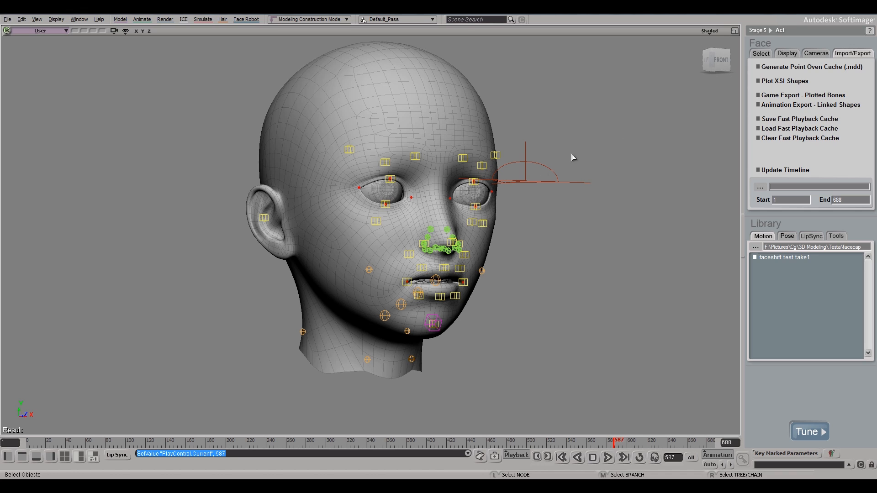
pyautogui.click(819, 68)
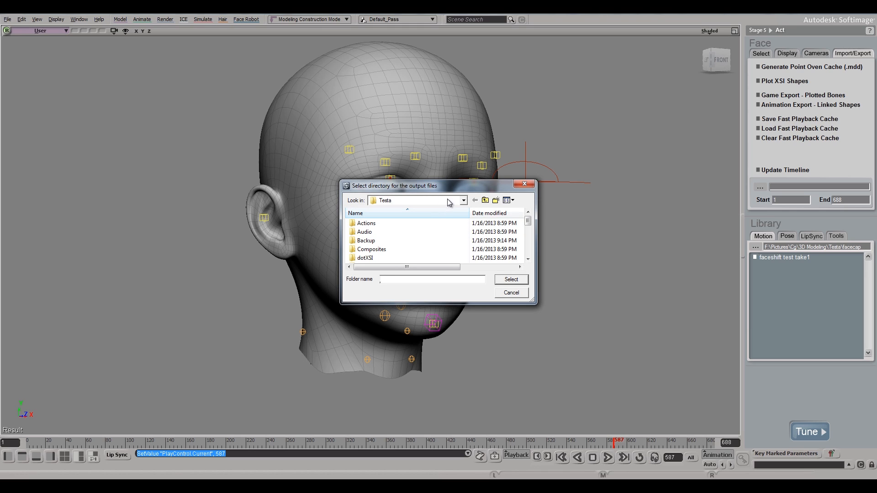
pyautogui.click(383, 249)
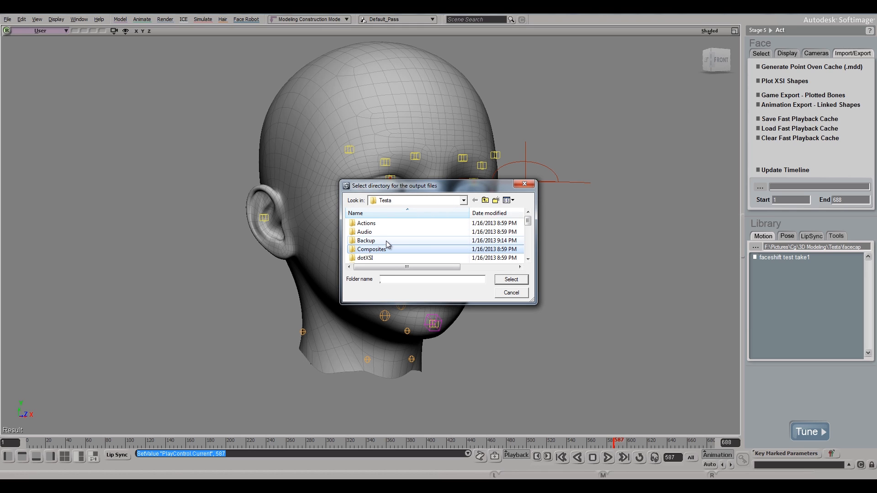
pyautogui.scroll(-3, 387, 245)
pyautogui.scroll(3, 402, 231)
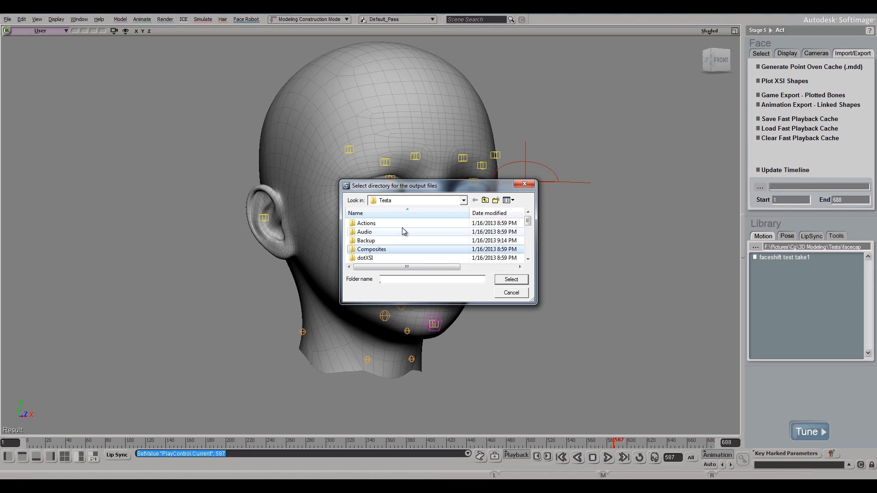
pyautogui.click(416, 201)
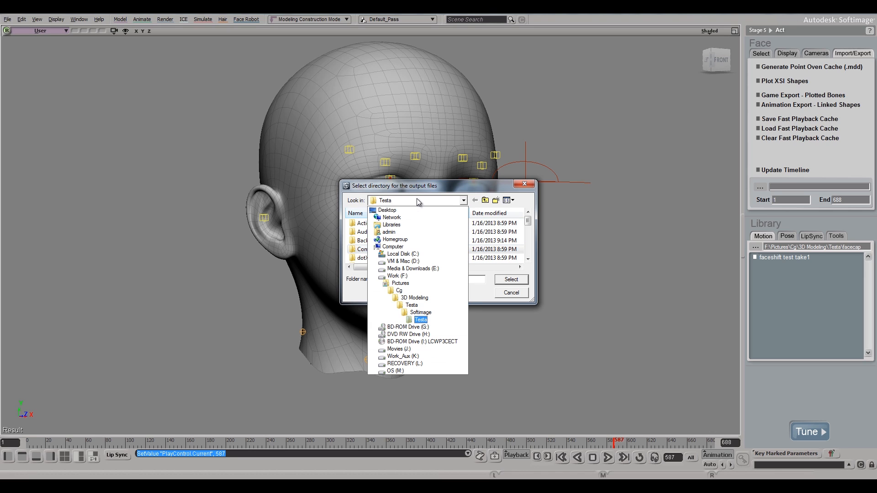
pyautogui.click(411, 305)
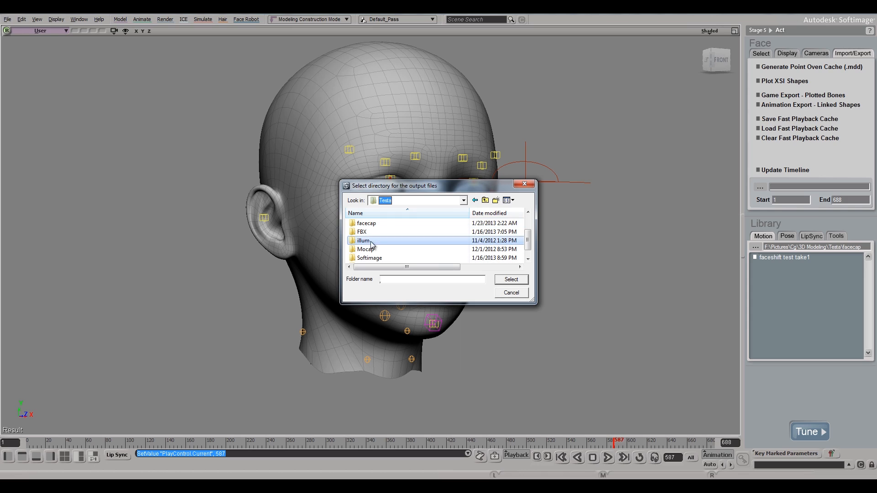
# Step: Look through the subfolders of Testa for a suitable place for the cache output files
pyautogui.scroll(-1, 448, 238)
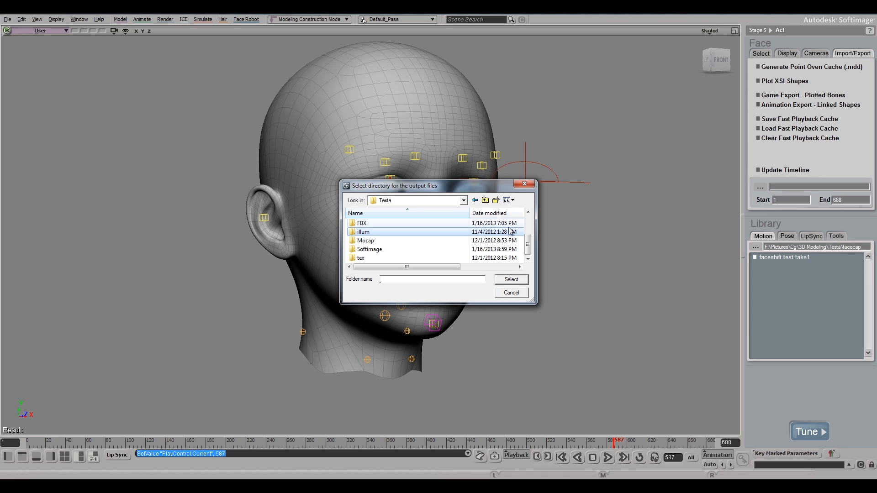
pyautogui.scroll(2, 363, 241)
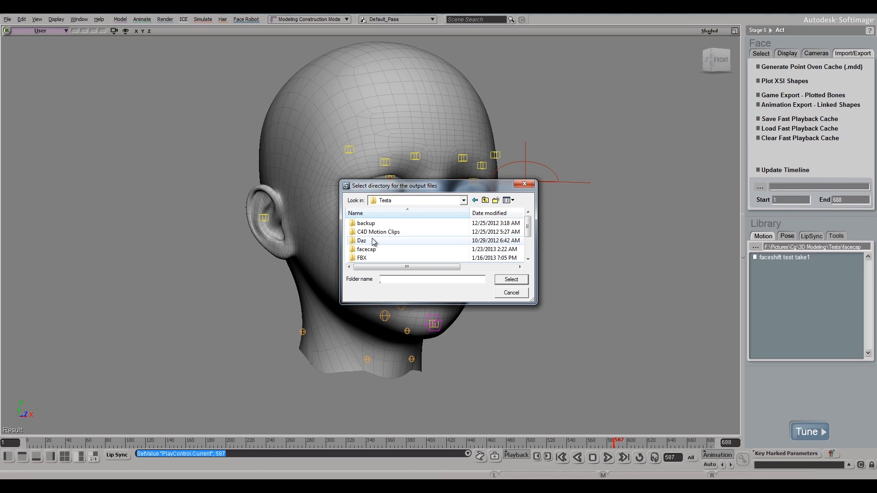
pyautogui.scroll(-2, 373, 239)
pyautogui.scroll(2, 374, 240)
pyautogui.scroll(-2, 373, 241)
pyautogui.scroll(2, 374, 241)
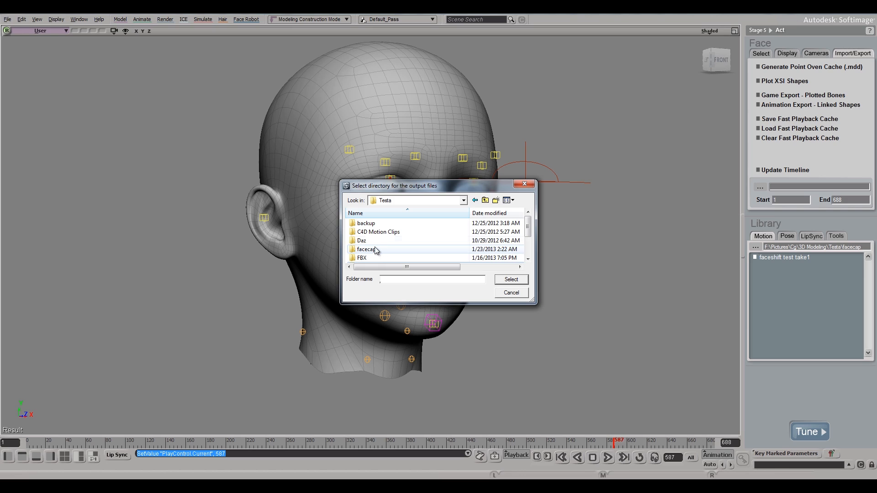
pyautogui.scroll(-2, 379, 250)
pyautogui.scroll(2, 378, 250)
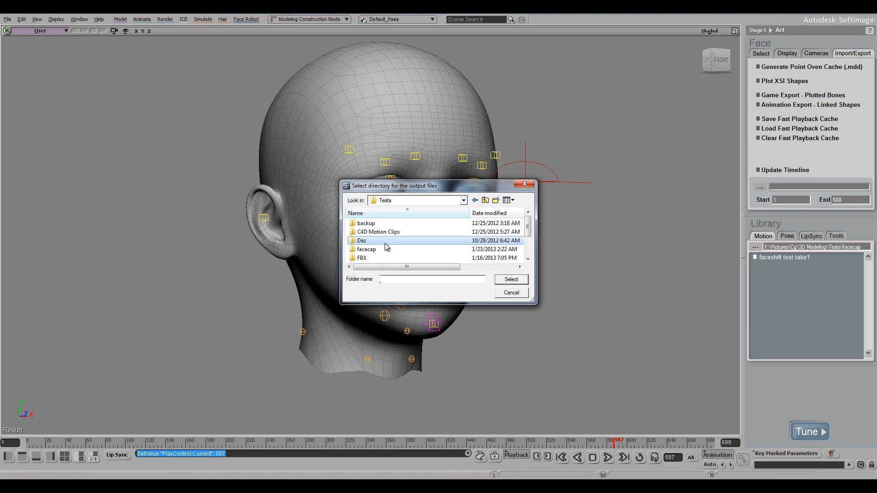
pyautogui.scroll(-2, 386, 243)
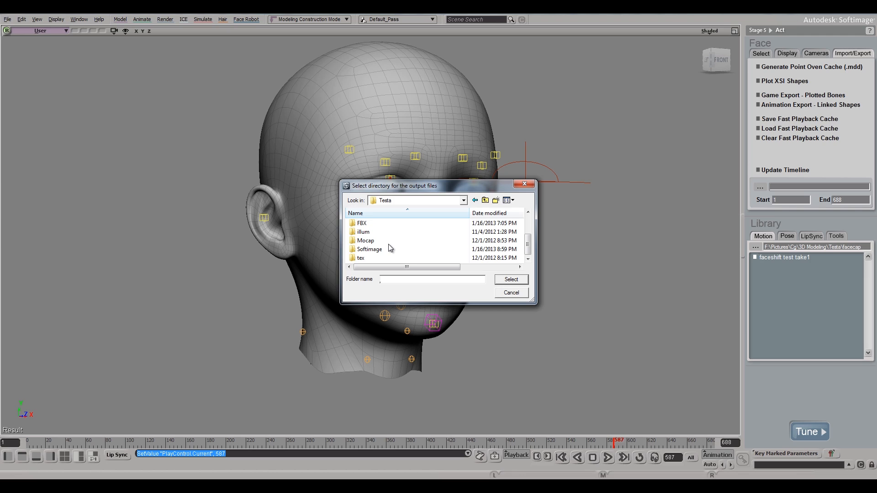
pyautogui.scroll(2, 389, 245)
pyautogui.scroll(-2, 372, 241)
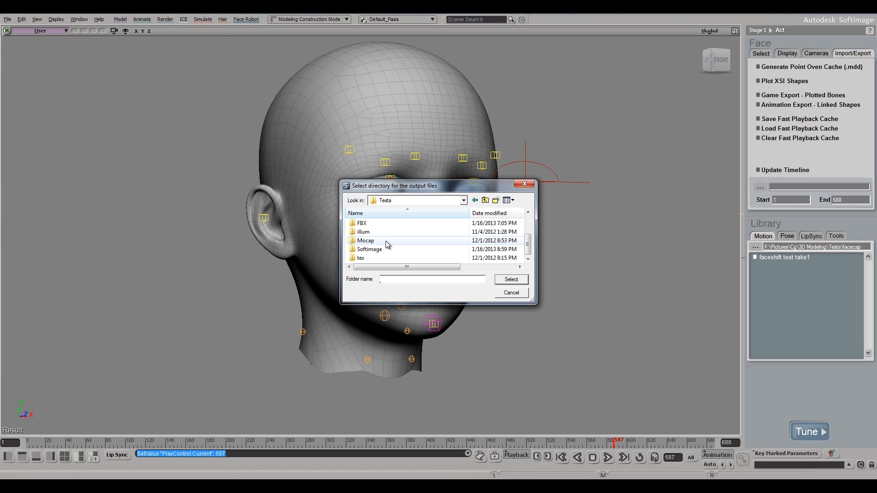
pyautogui.scroll(2, 388, 240)
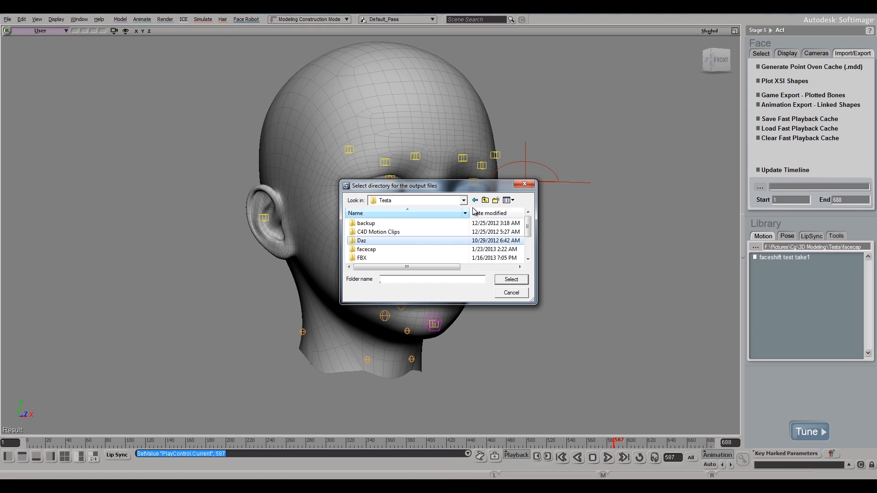
# Step: Create a folder named Obj inside Testa and generate the Point Oven cache into it
pyautogui.click(495, 204)
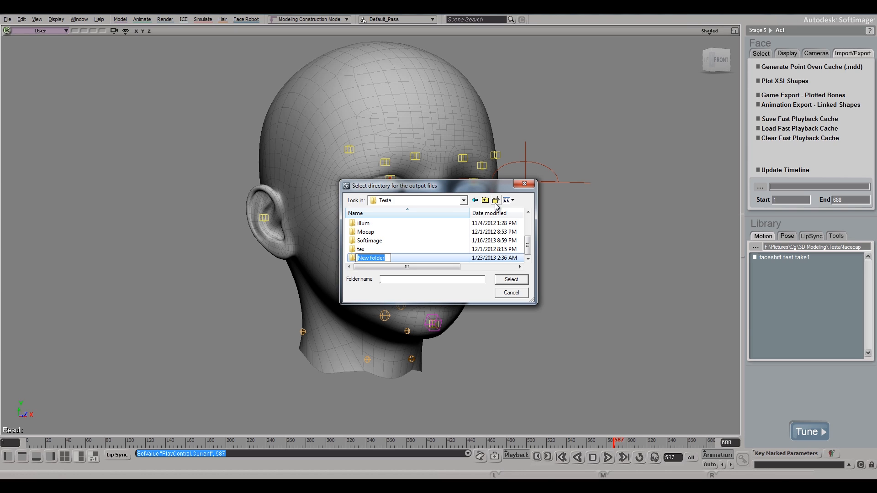
pyautogui.write('Obj')
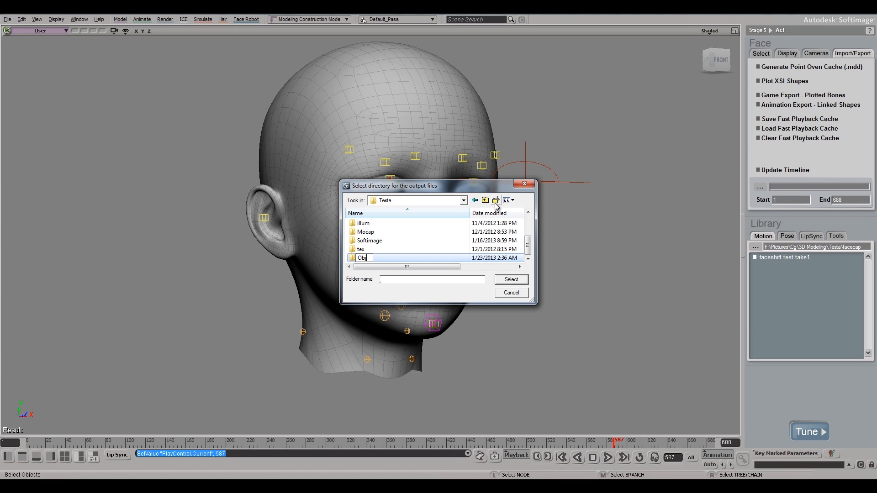
pyautogui.press('Return')
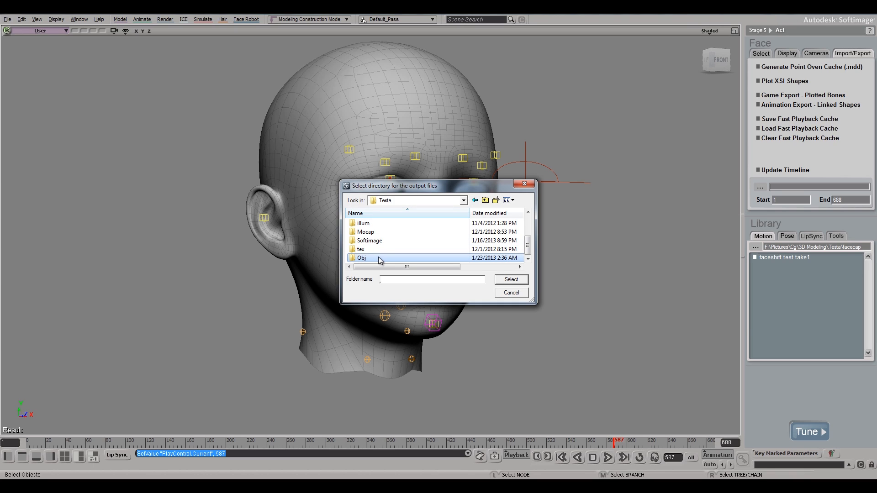
pyautogui.doubleClick(378, 259)
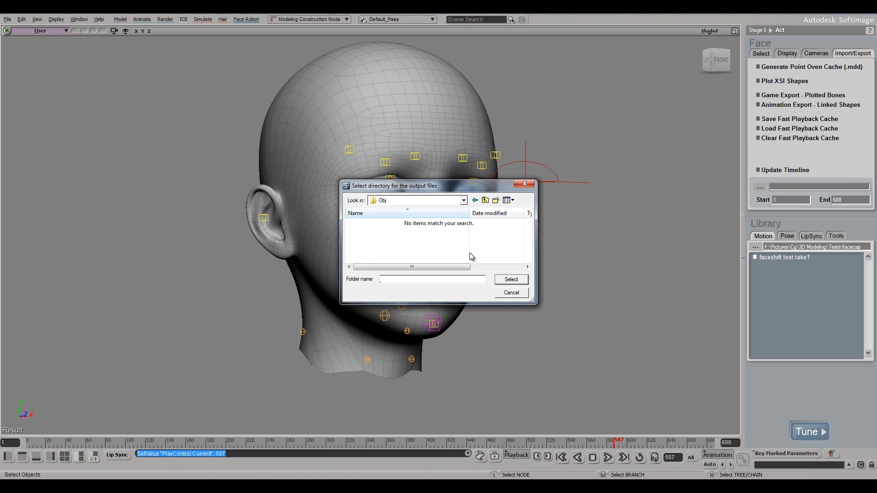
pyautogui.click(515, 280)
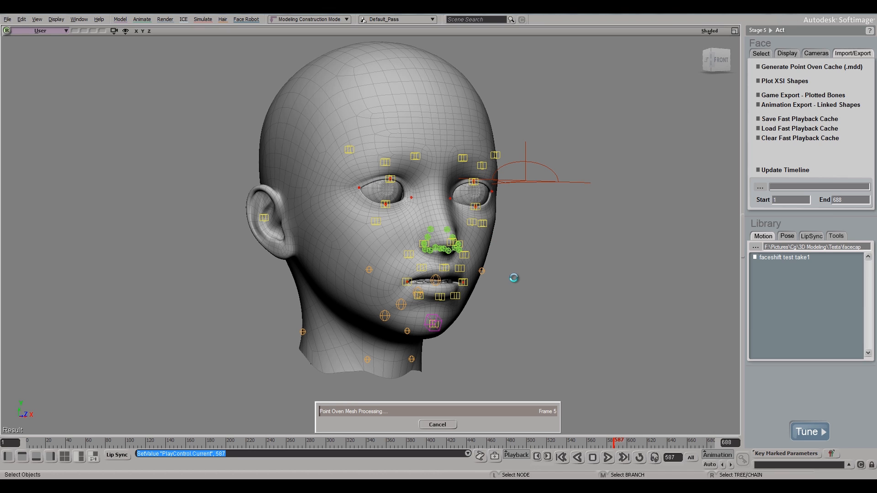